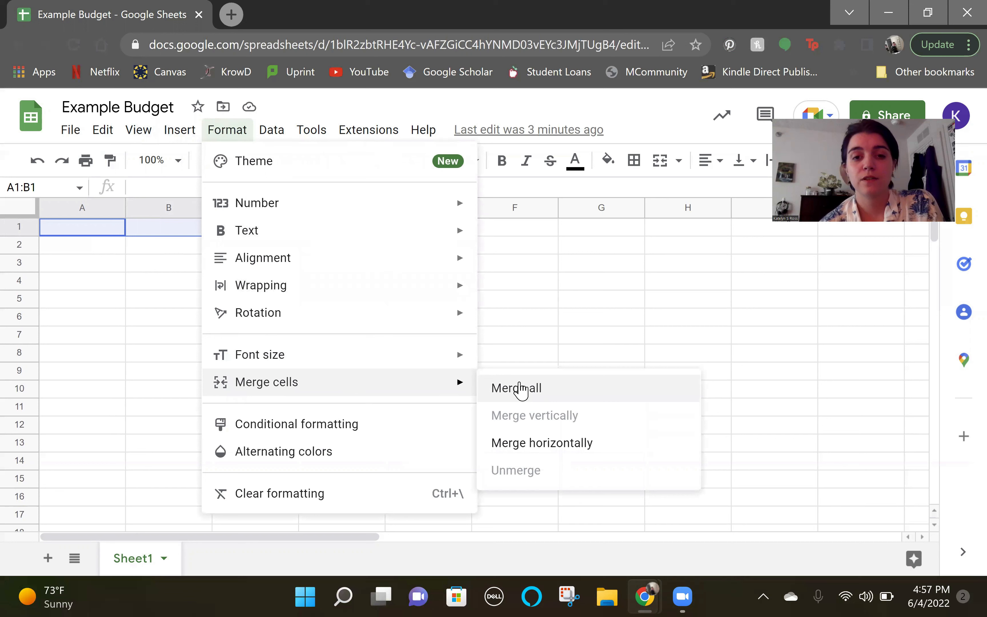
Merge cells A1 and B1 into a single cell.
left_click(520, 388)
left_click(240, 233)
left_click(165, 233)
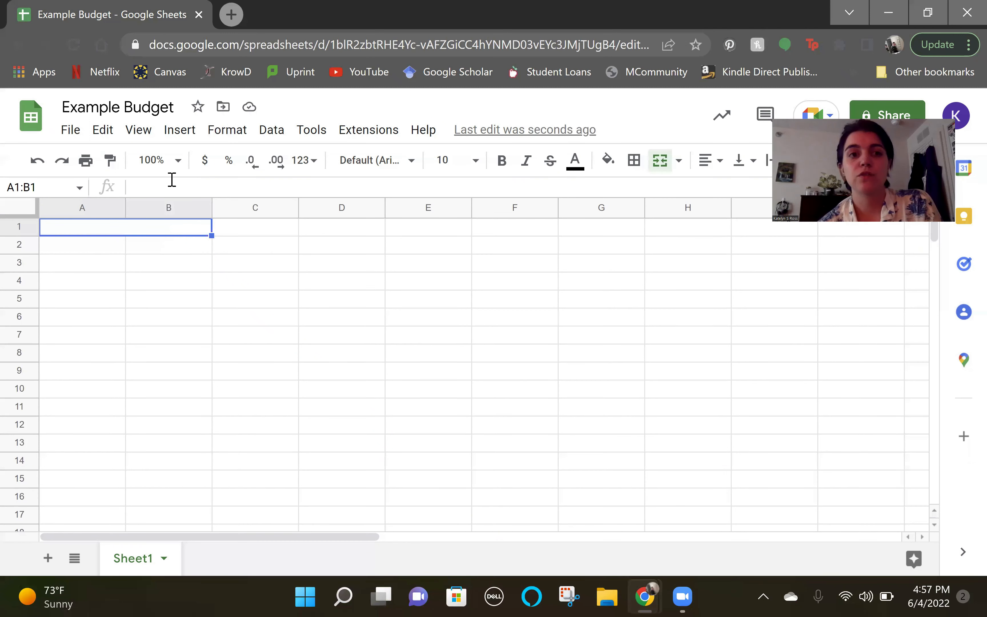
left_click(151, 319)
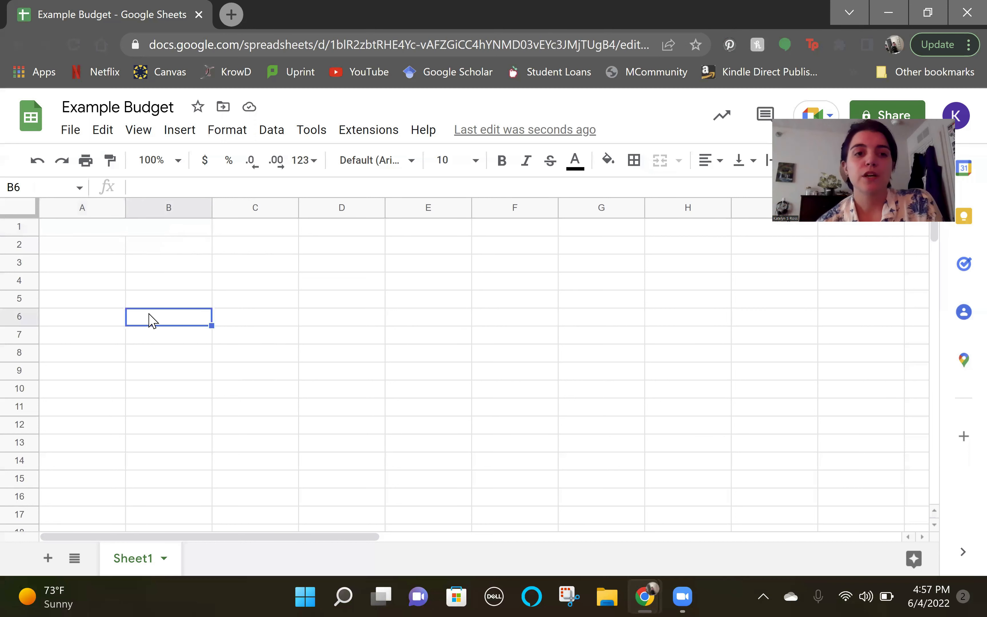
Enter "Apartment" as the heading in the merged cell A1:B1 and make it bold.
left_click(132, 231)
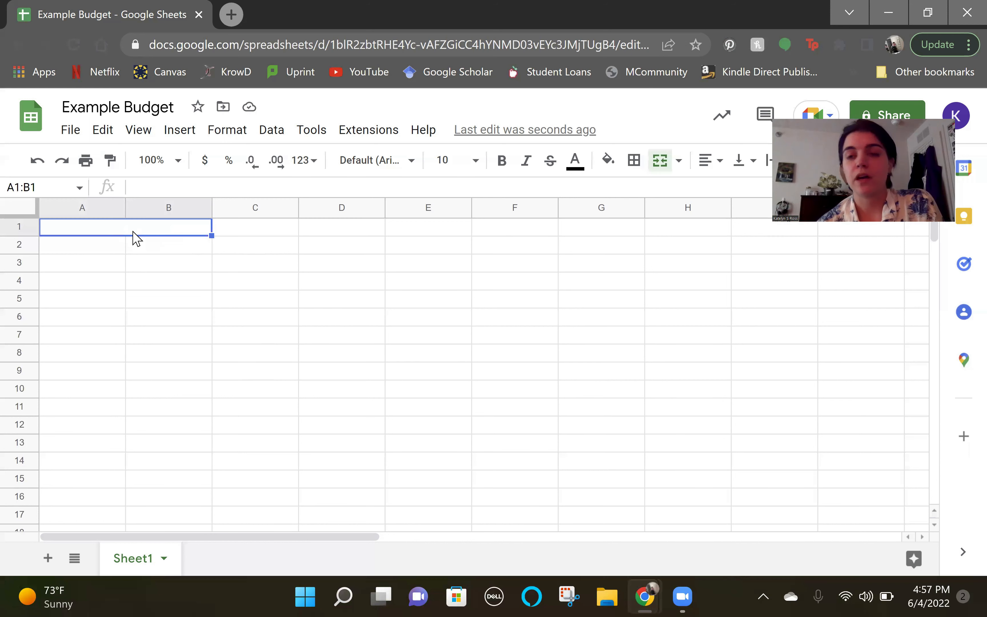
type("Ap")
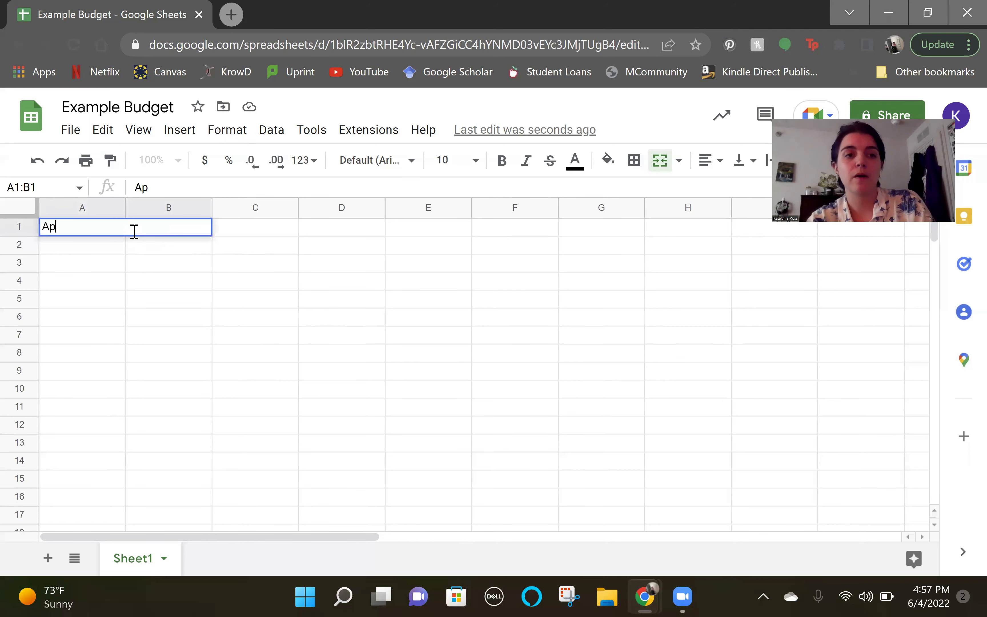
type("artment")
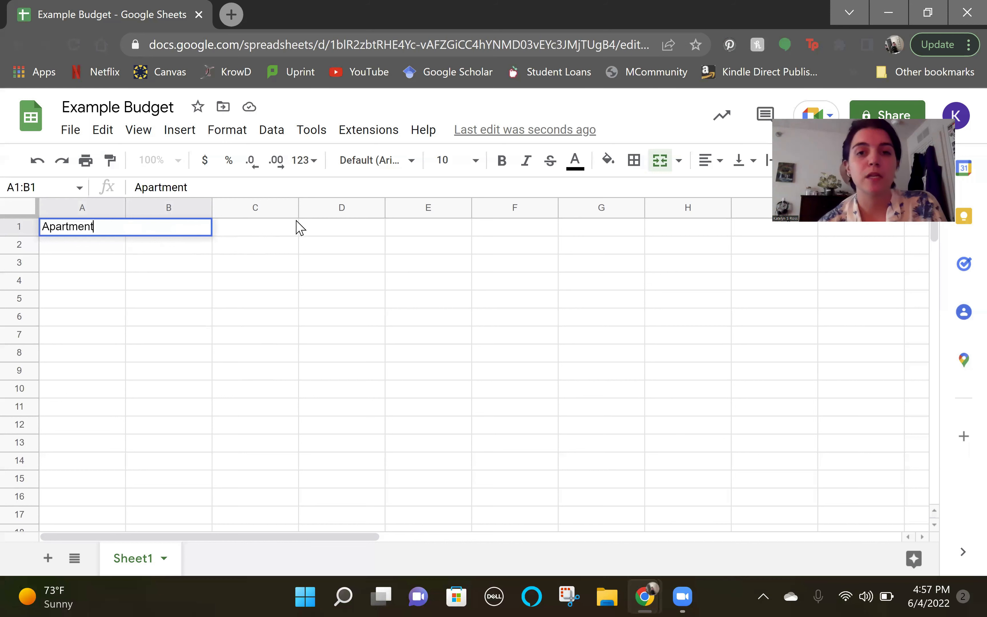
key("Tab")
left_click(195, 228)
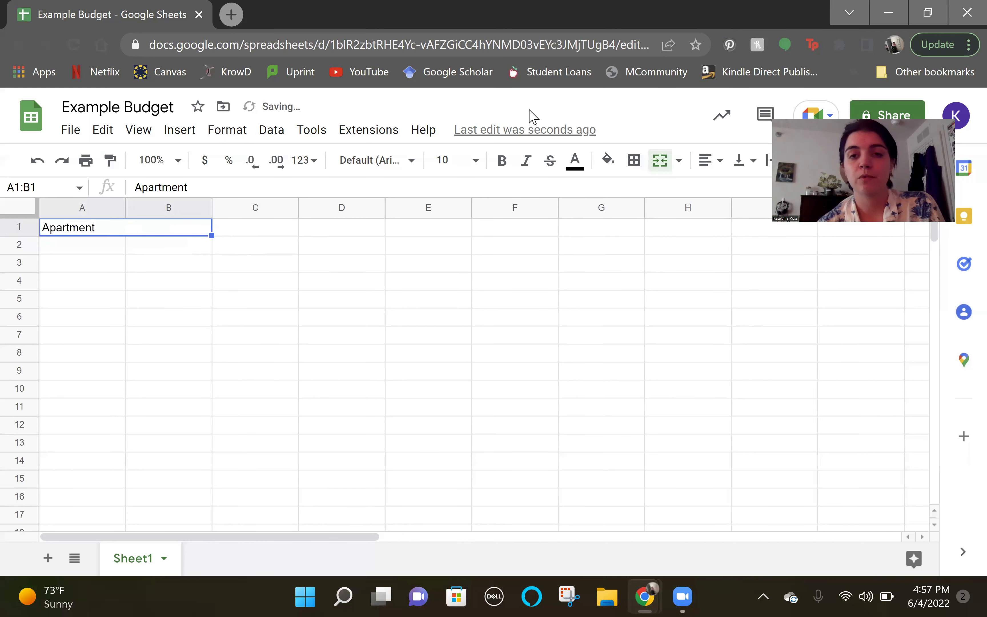
left_click(504, 161)
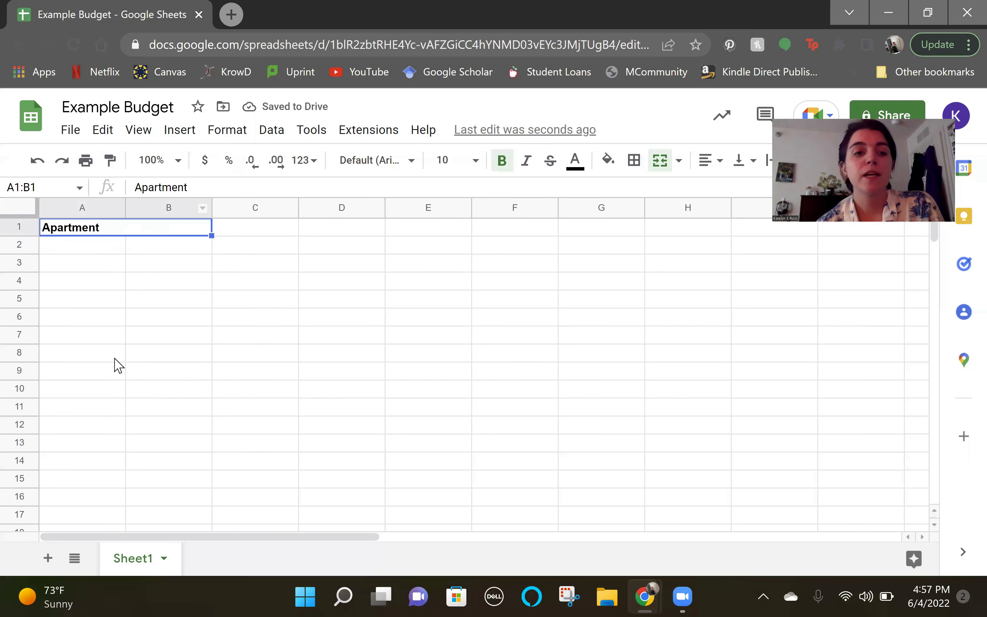
List the expense labels Internet, Rent and Insurance in cells A2 to A4.
left_click(95, 252)
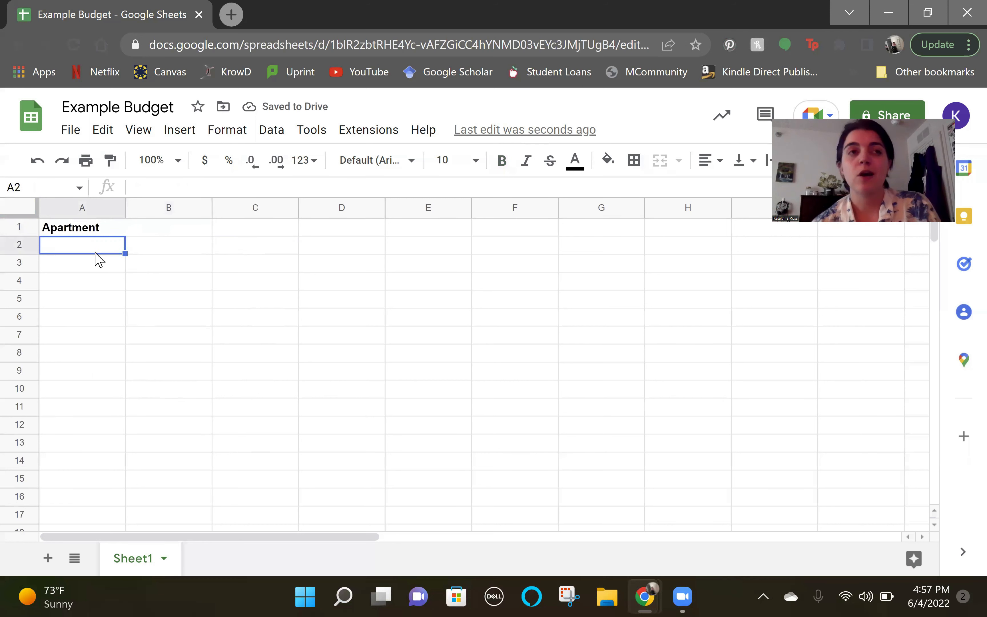
type("Internet")
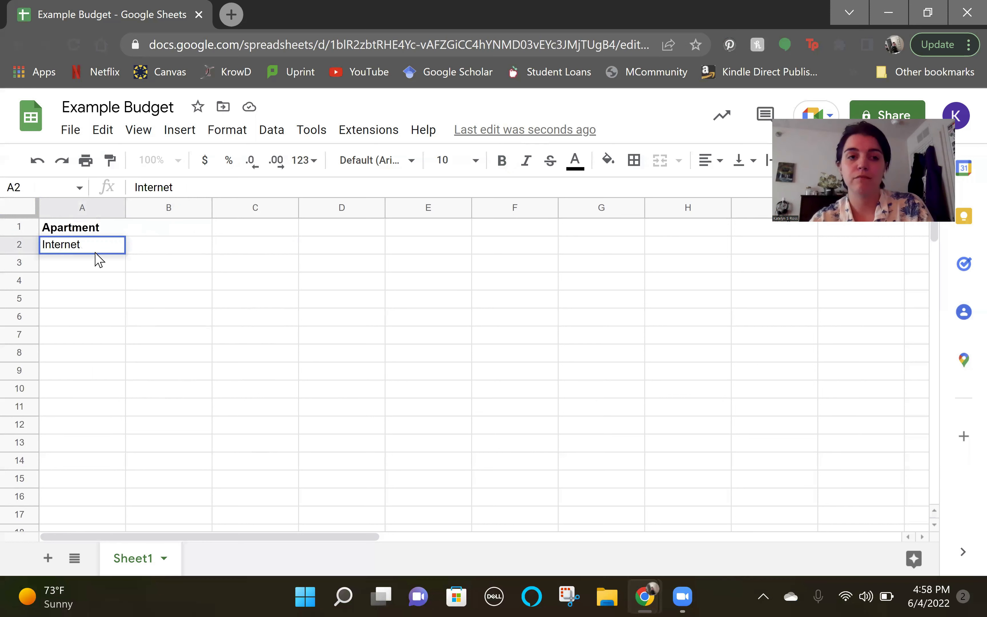
key("Return")
type("Rent")
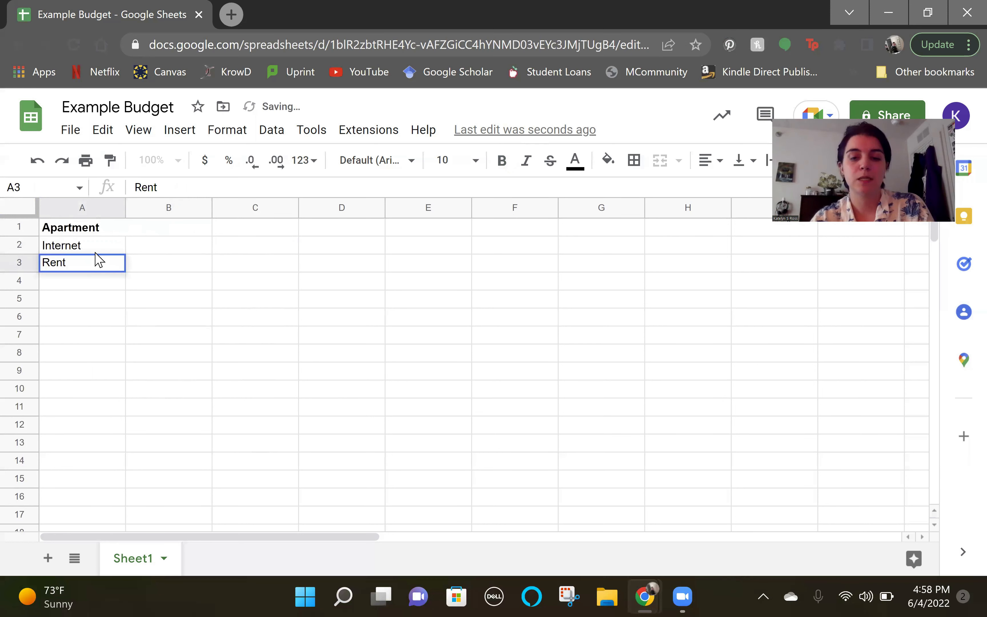
key("Return")
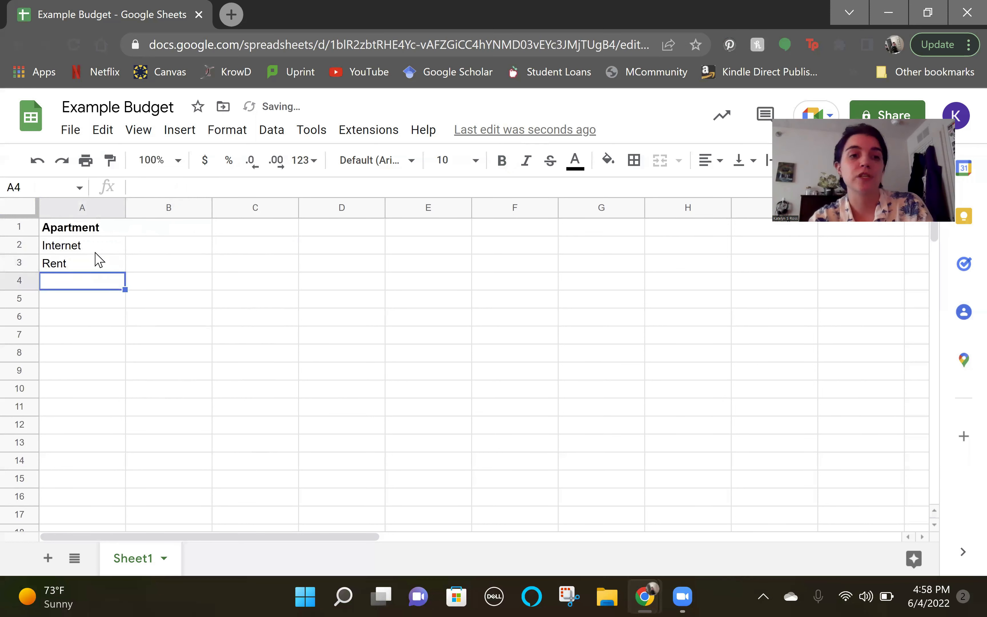
type("Insurance")
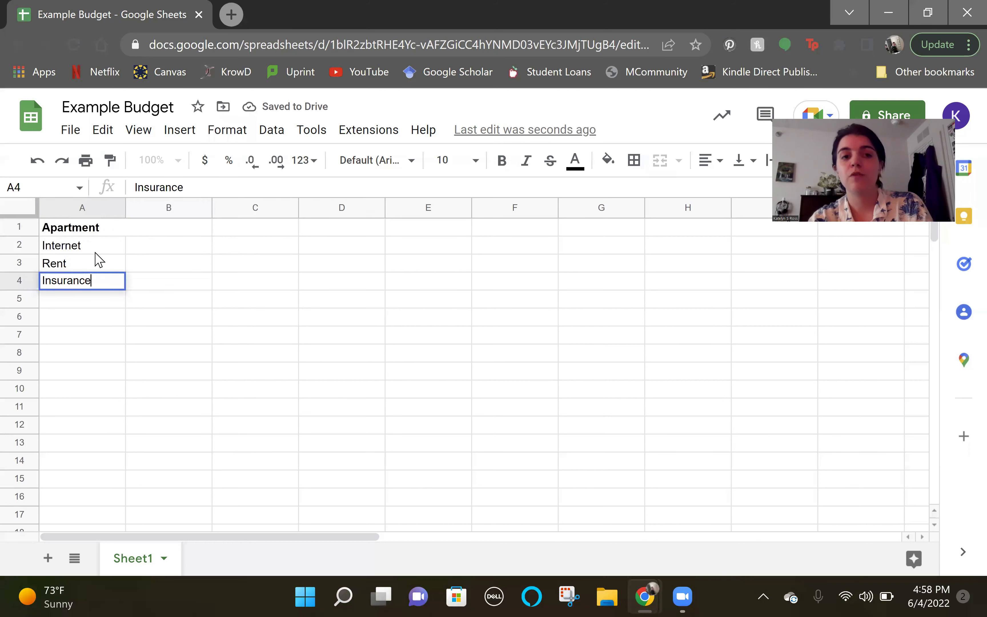
left_click(140, 253)
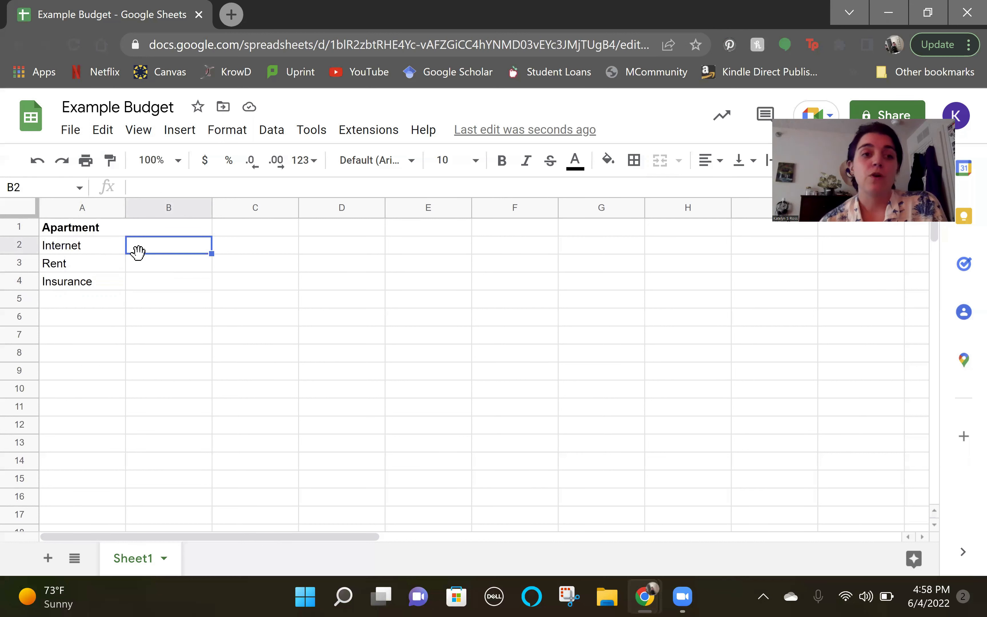
Enter 65 as the Internet cost in cell B2.
left_click(81, 247)
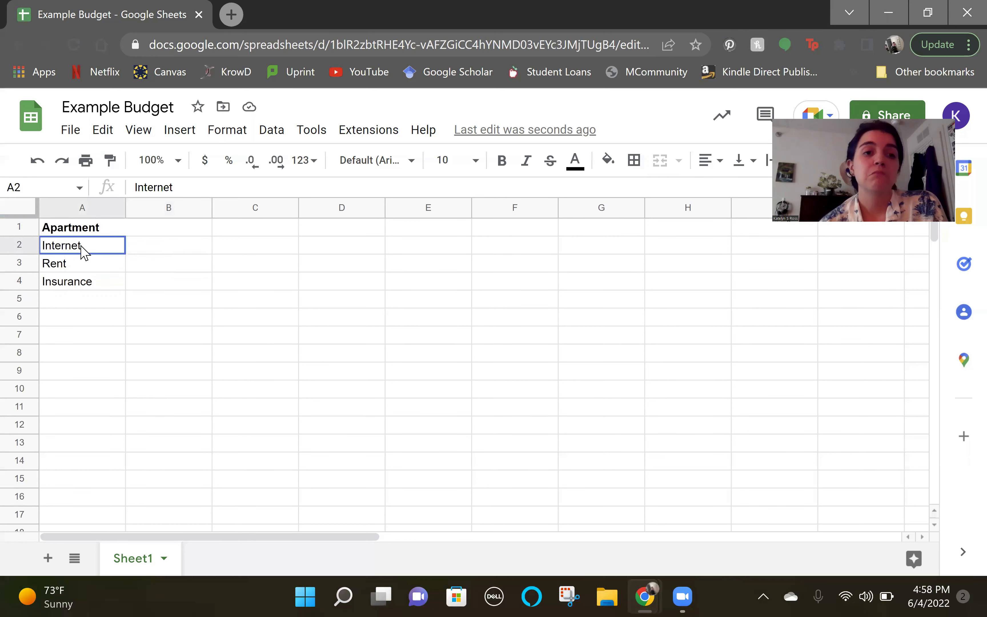
left_click(83, 269)
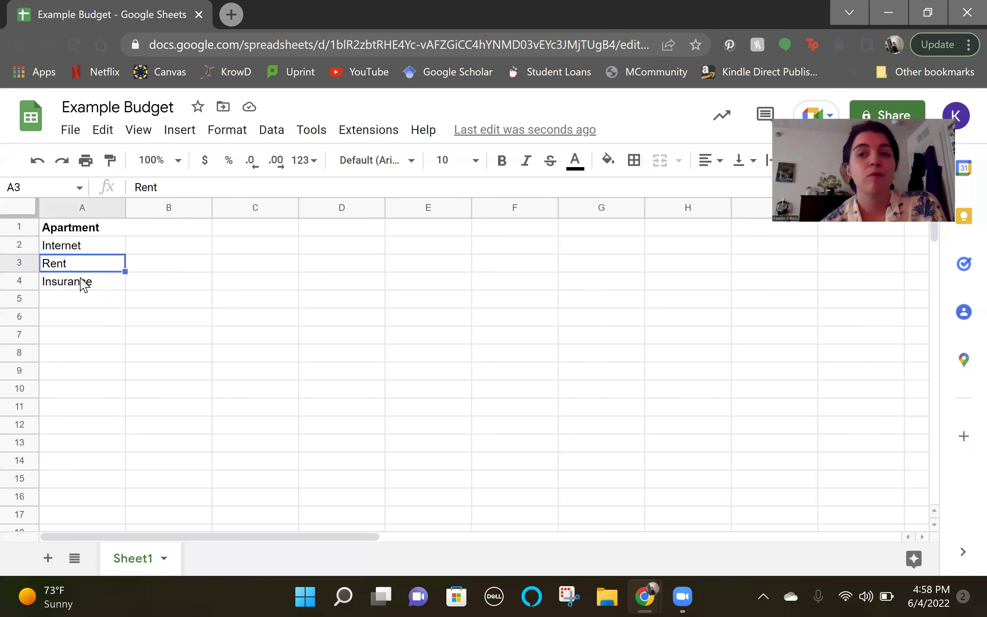
left_click(160, 250)
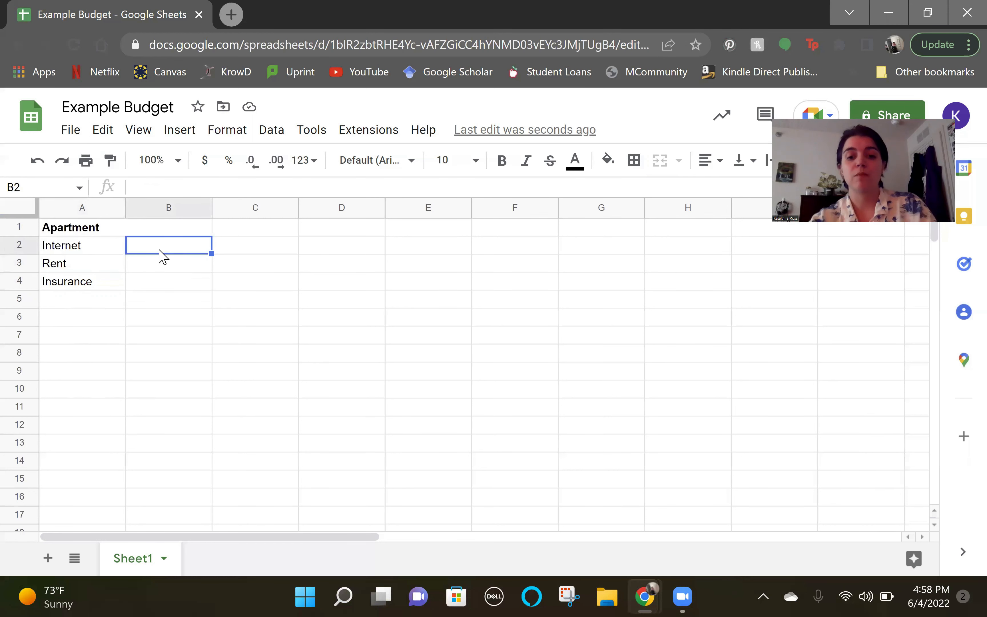
type("75")
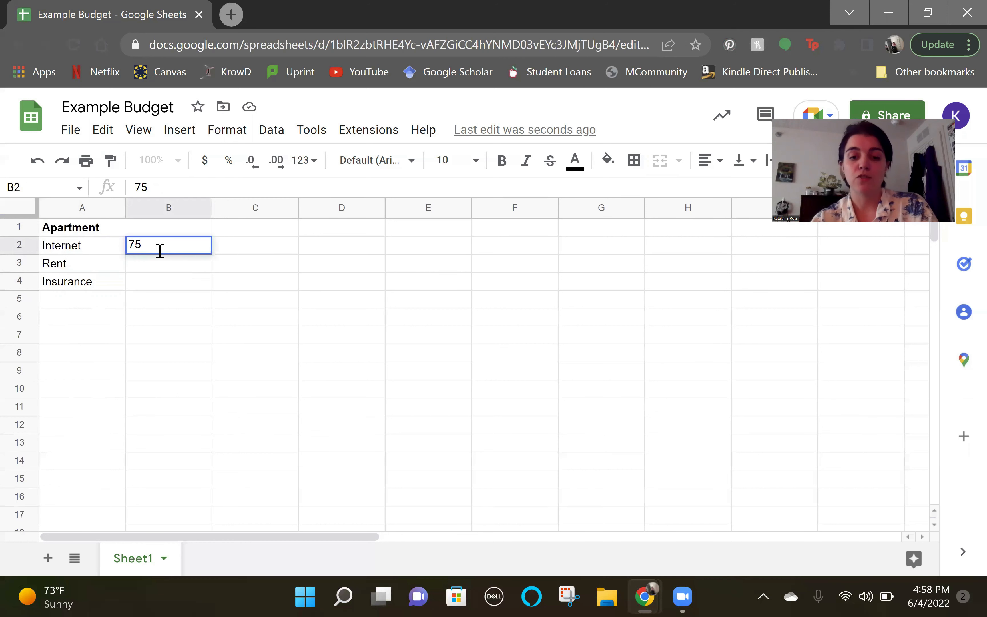
key("ctrl+Return")
type("65")
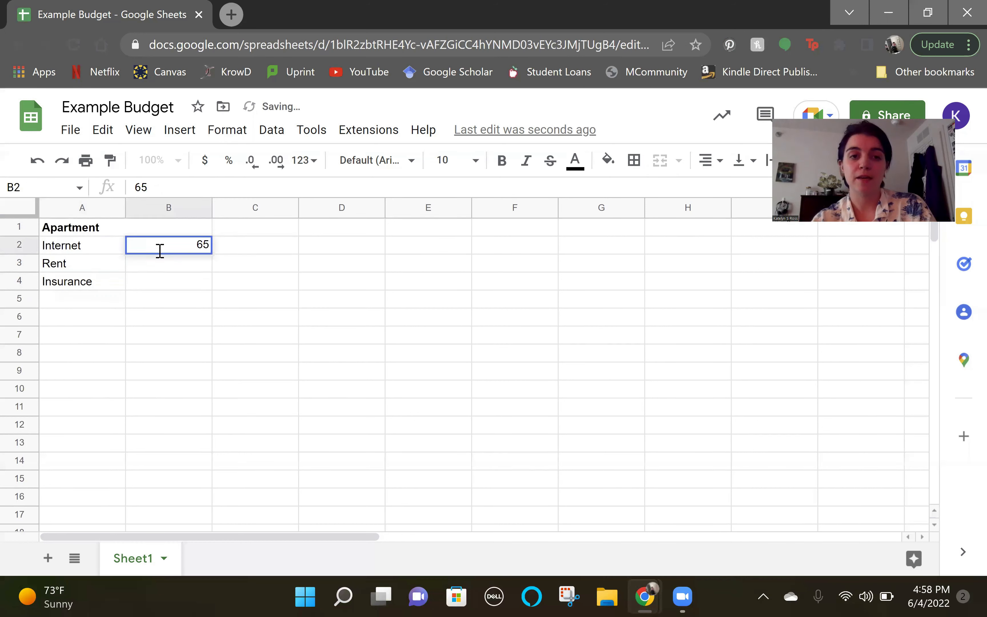
Enter 600 for Rent in cell B3 and 17 for Insurance in cell B4.
left_click(167, 269)
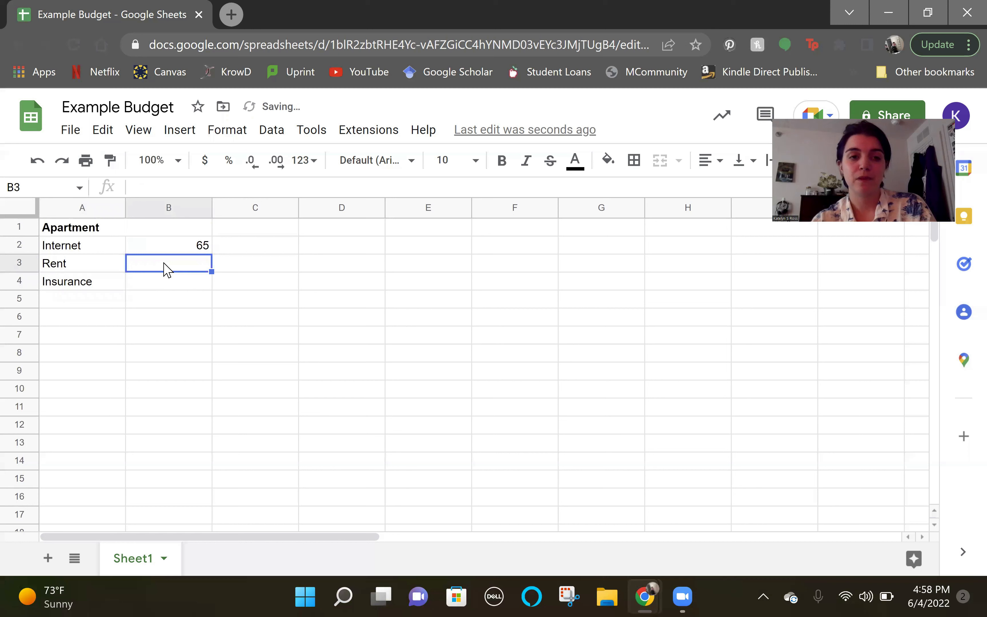
type("6000")
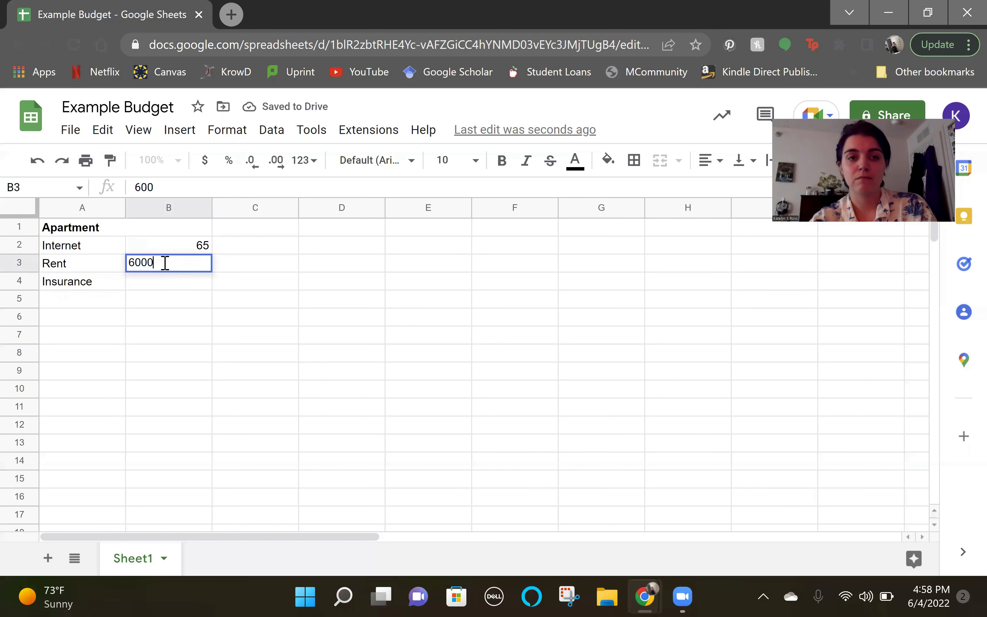
key("BackSpace")
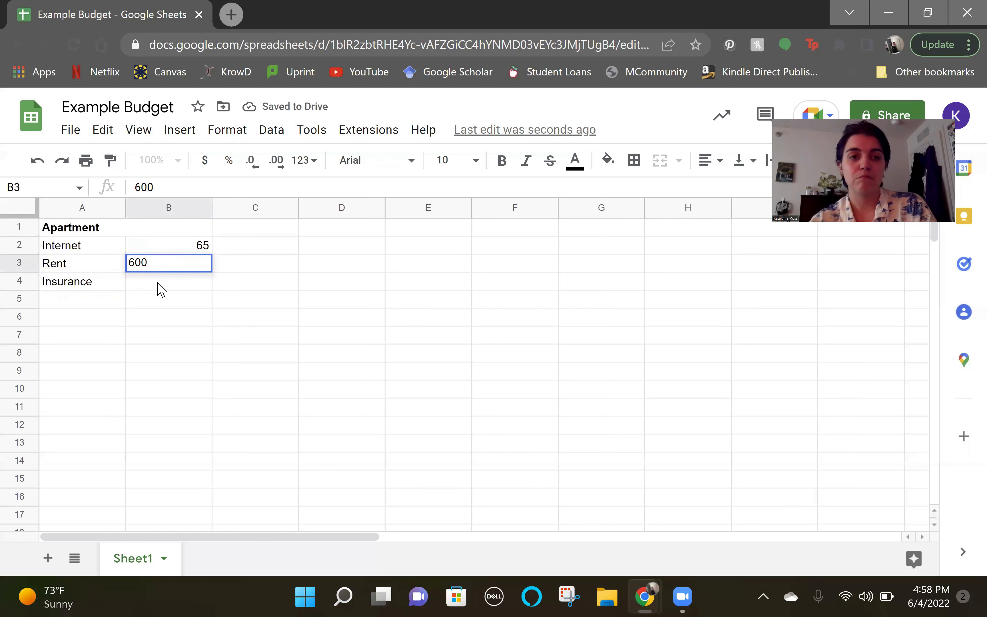
left_click(158, 283)
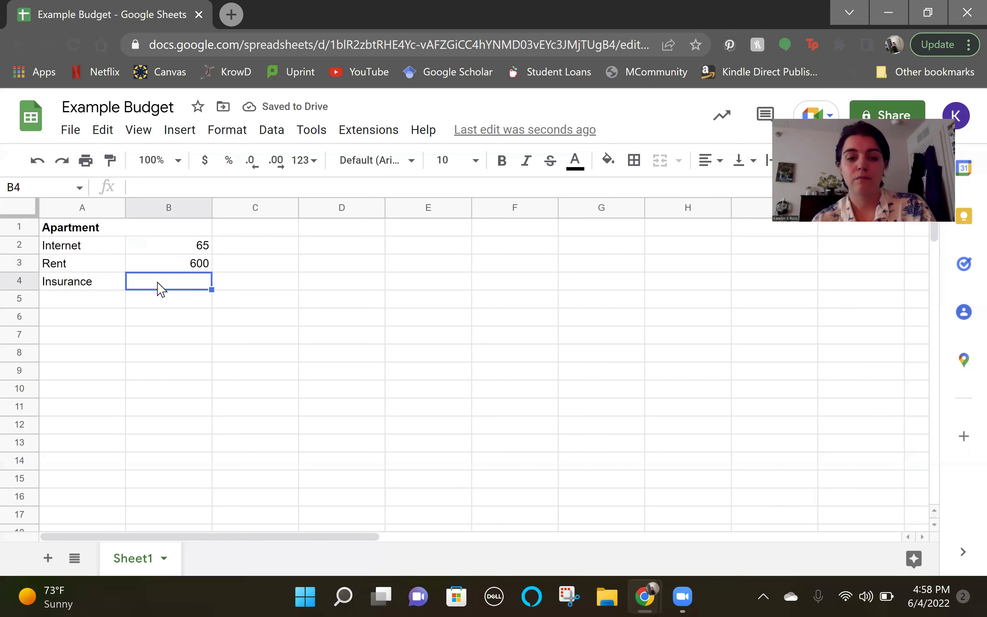
type("17")
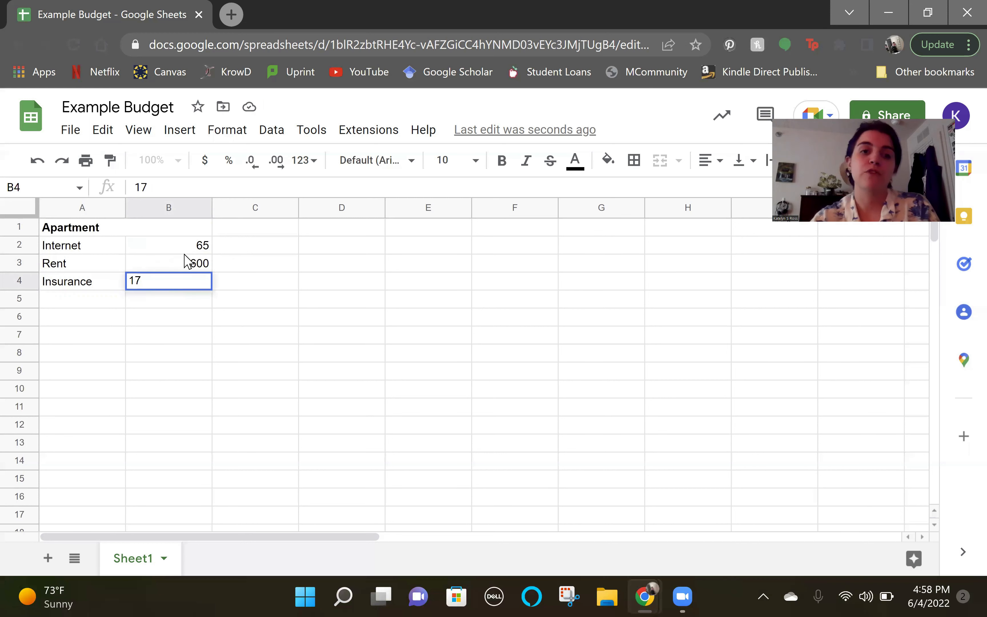
left_click(250, 271)
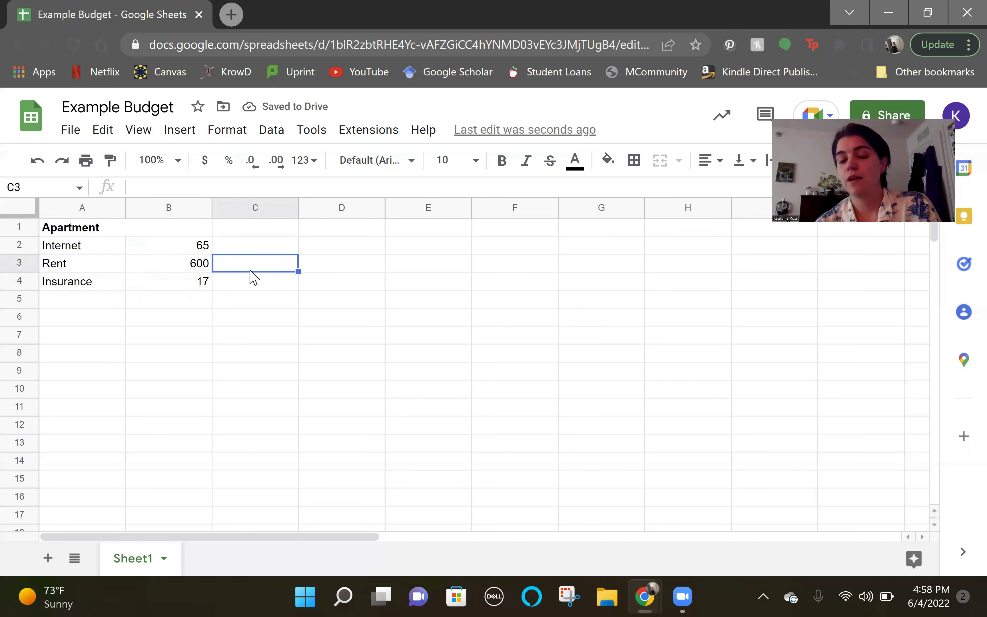
Add a bold "Total" label in cell A5 below the expense labels.
left_click(123, 303)
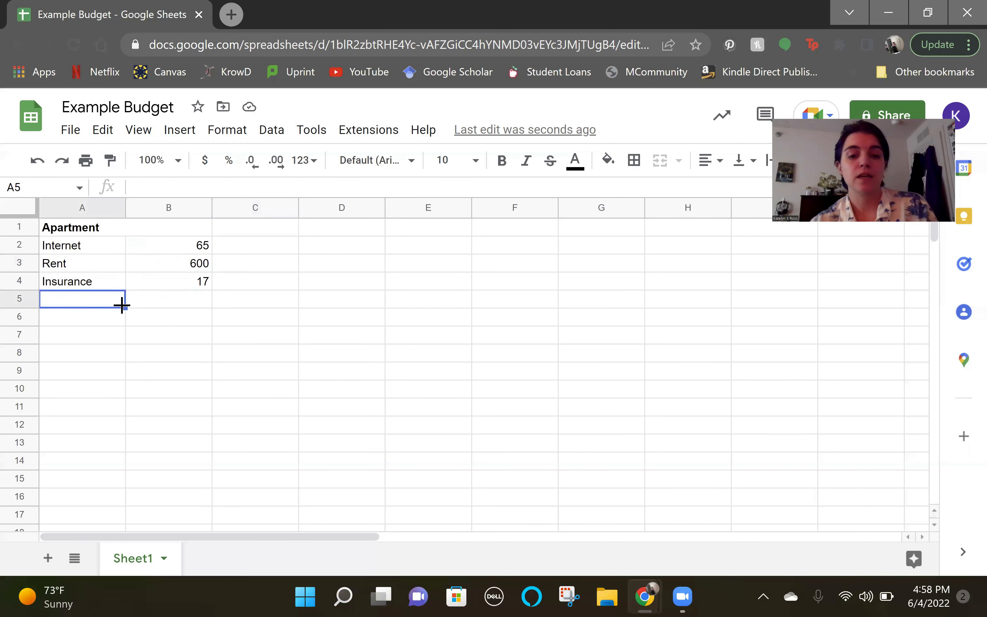
type("Total")
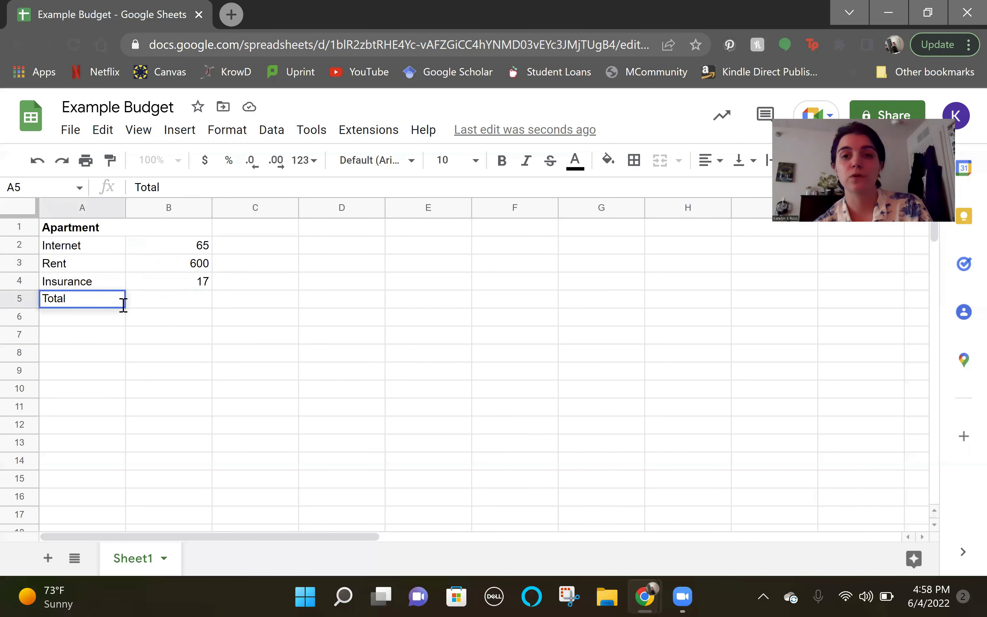
left_click(502, 161)
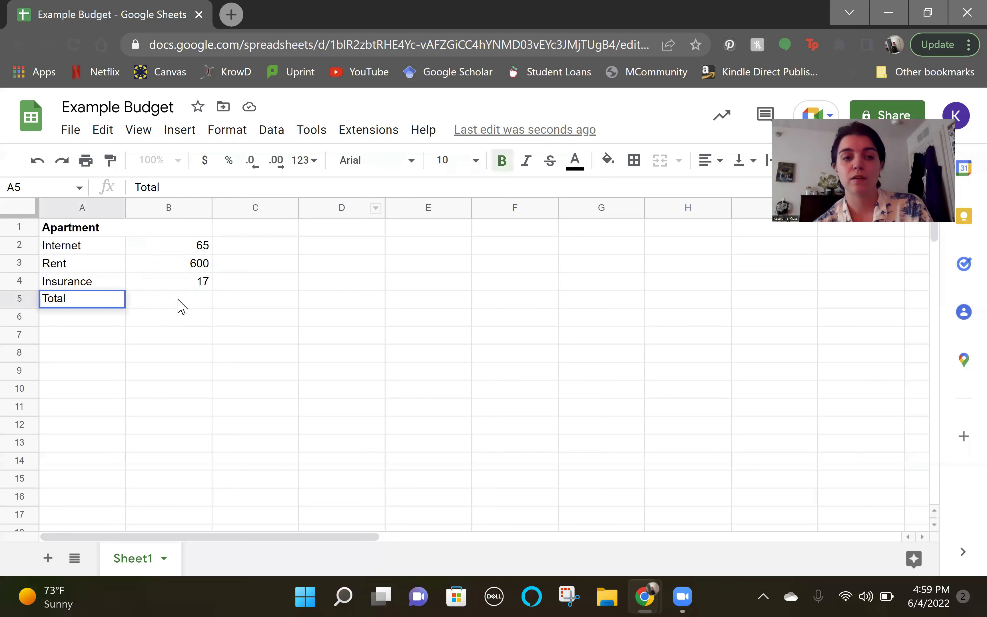
left_click(150, 300)
left_click(341, 282)
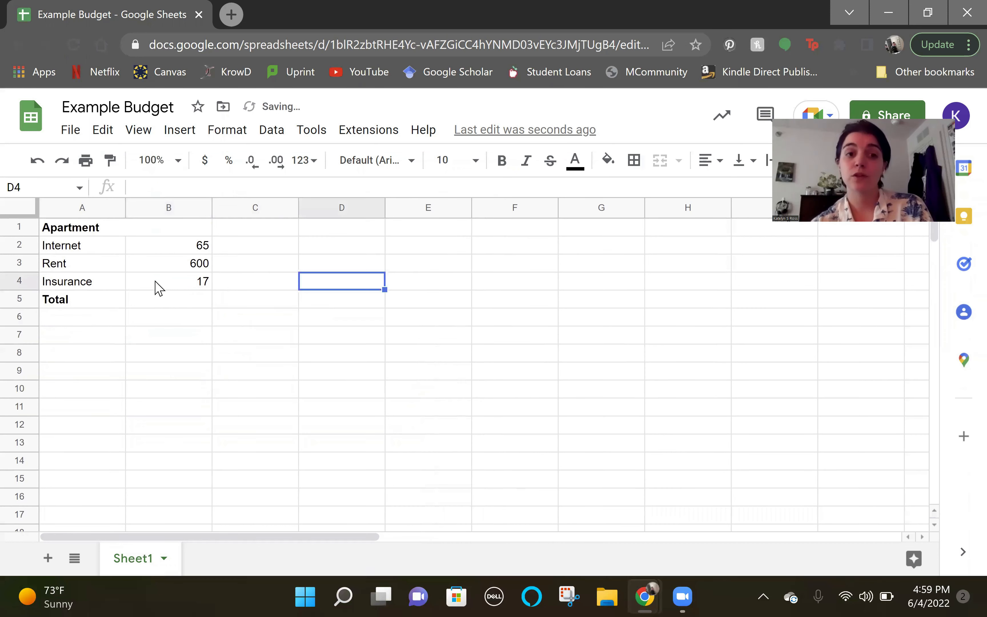
Total the apartment expenses in cell B5 with the formula =SUM(B2:B4).
left_click(147, 304)
type("=")
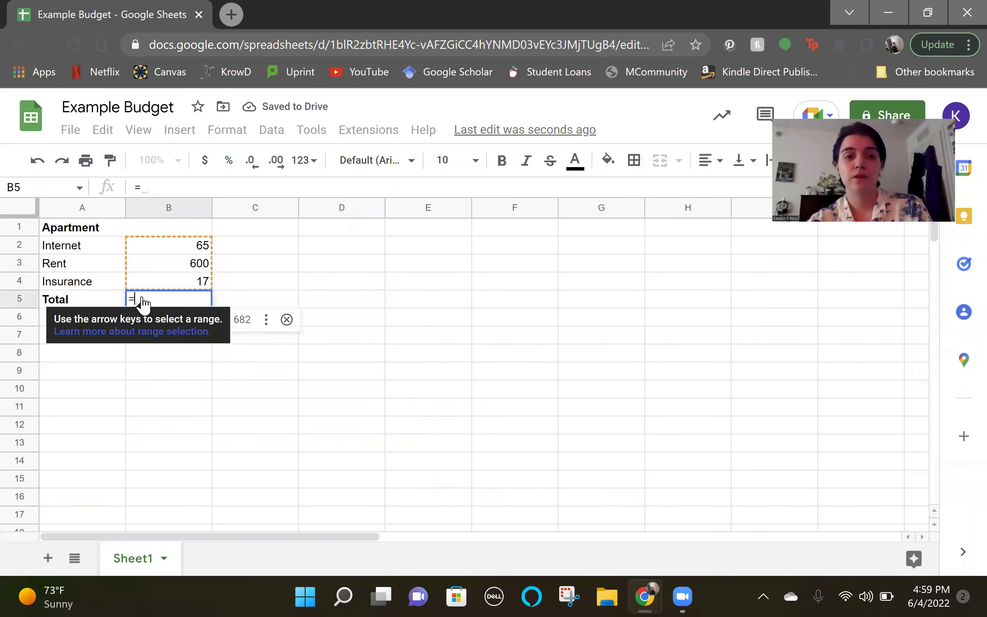
type("sum")
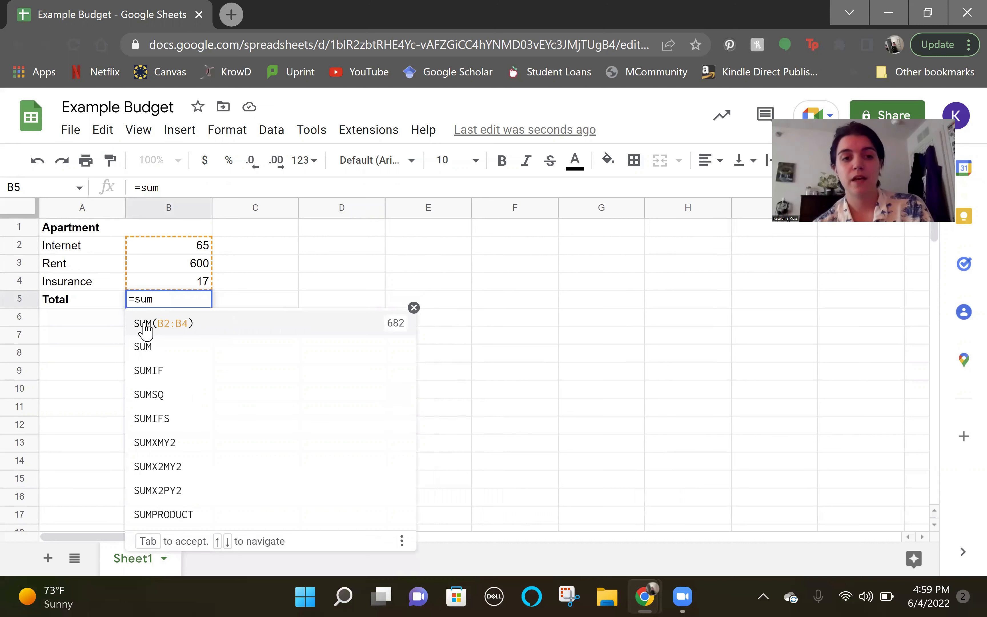
left_click(194, 325)
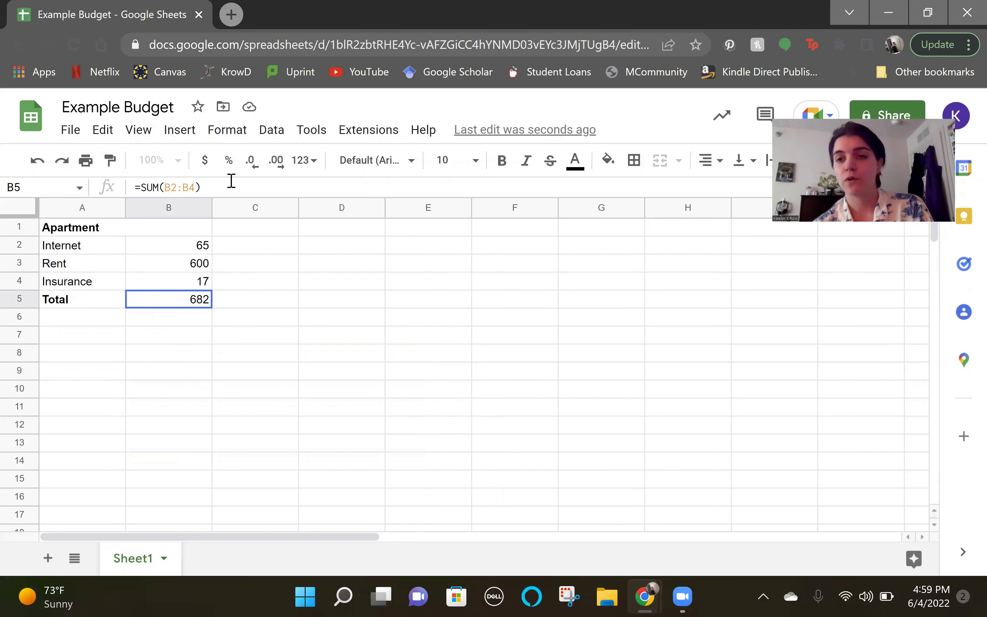
left_click(173, 247)
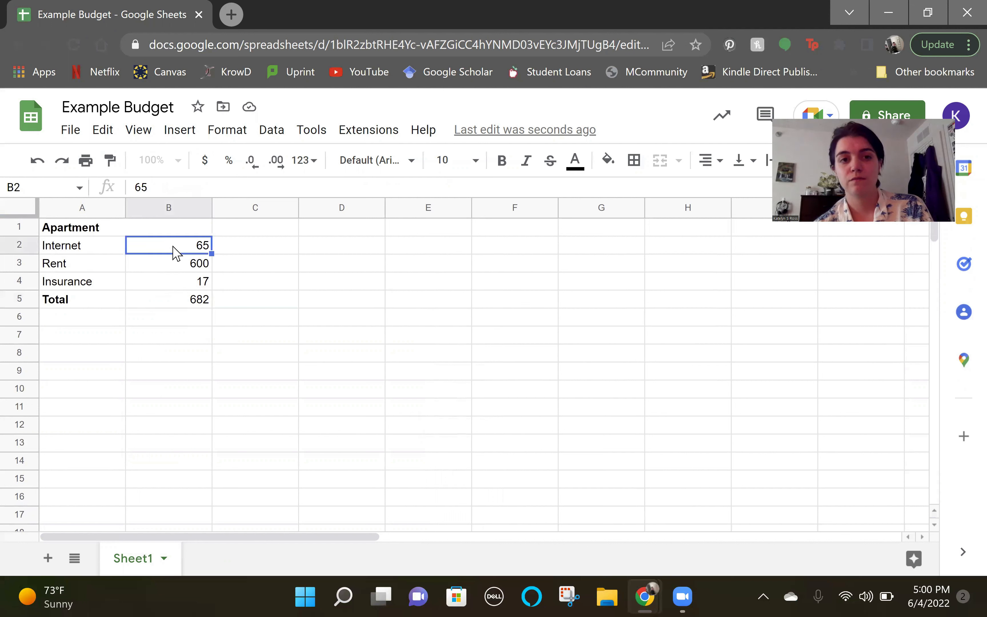
left_click(172, 305)
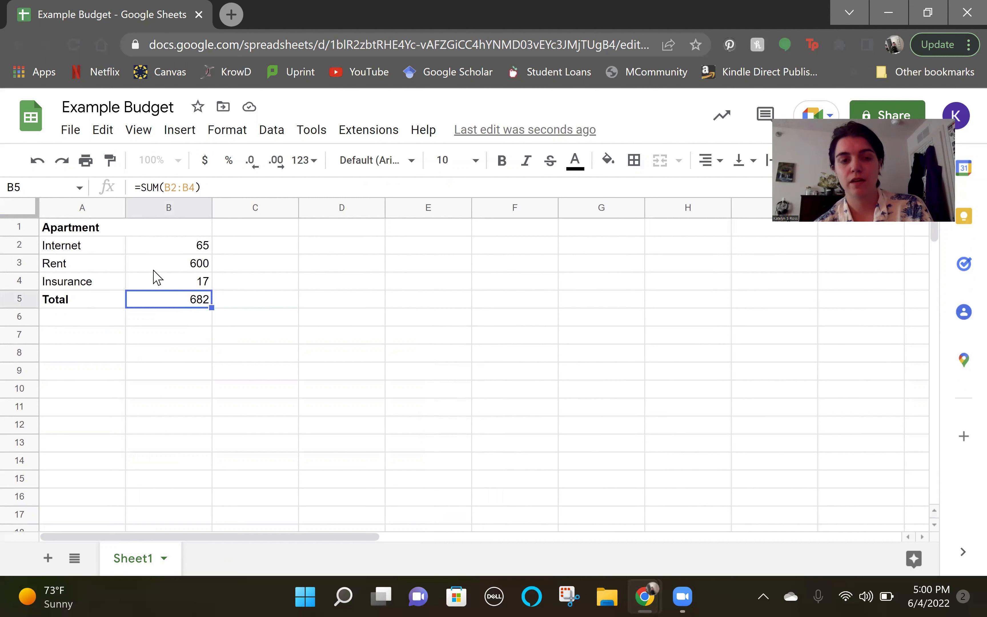
left_click(217, 304)
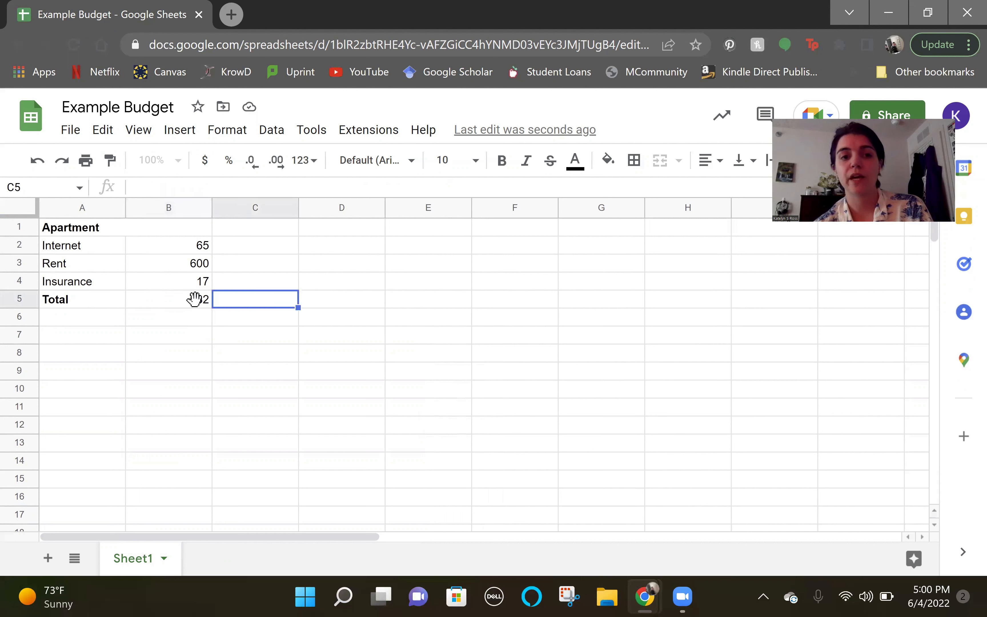
left_click(148, 306)
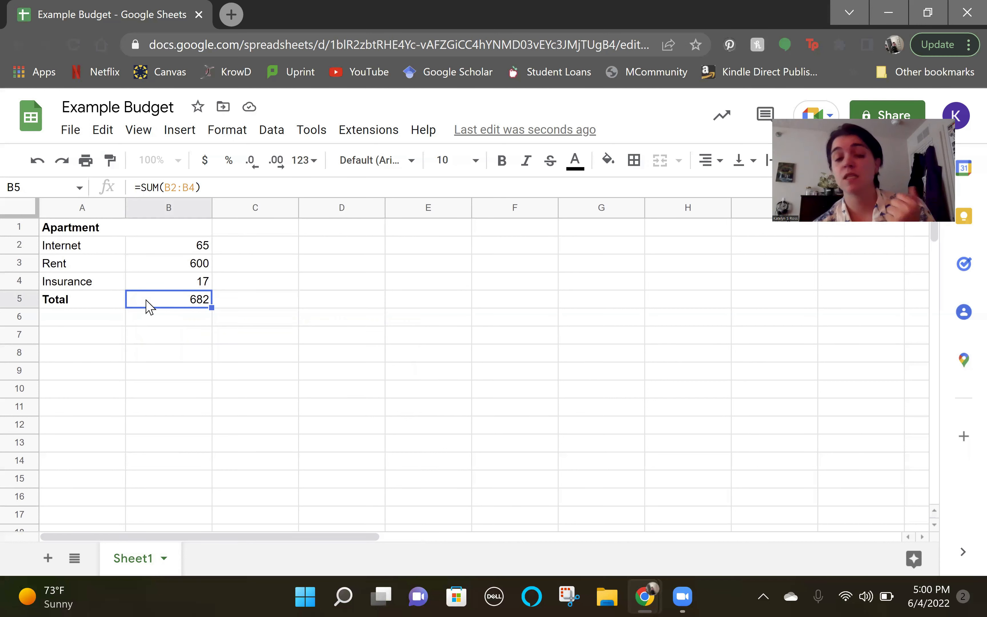
Add a "Per person" label in cell A7 and split the apartment total between two people in B7 with the formula =B5/2.
left_click(92, 341)
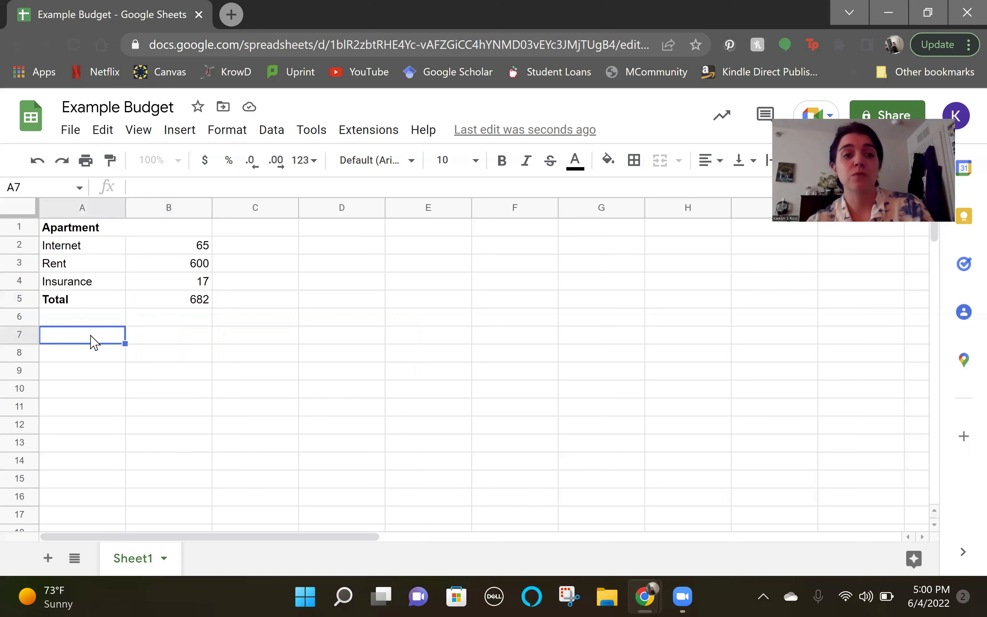
type("Per person")
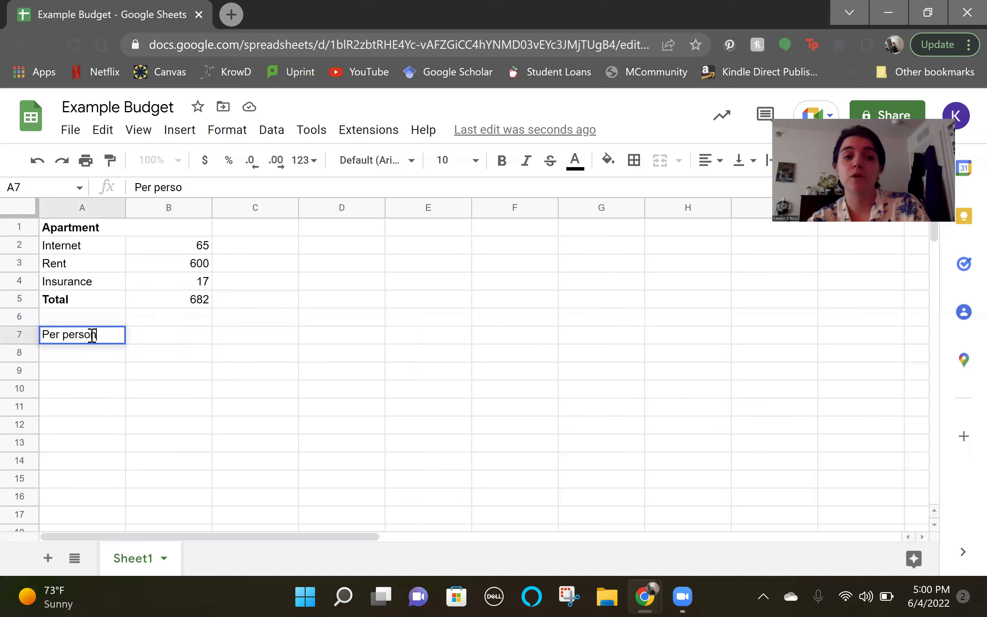
left_click(139, 340)
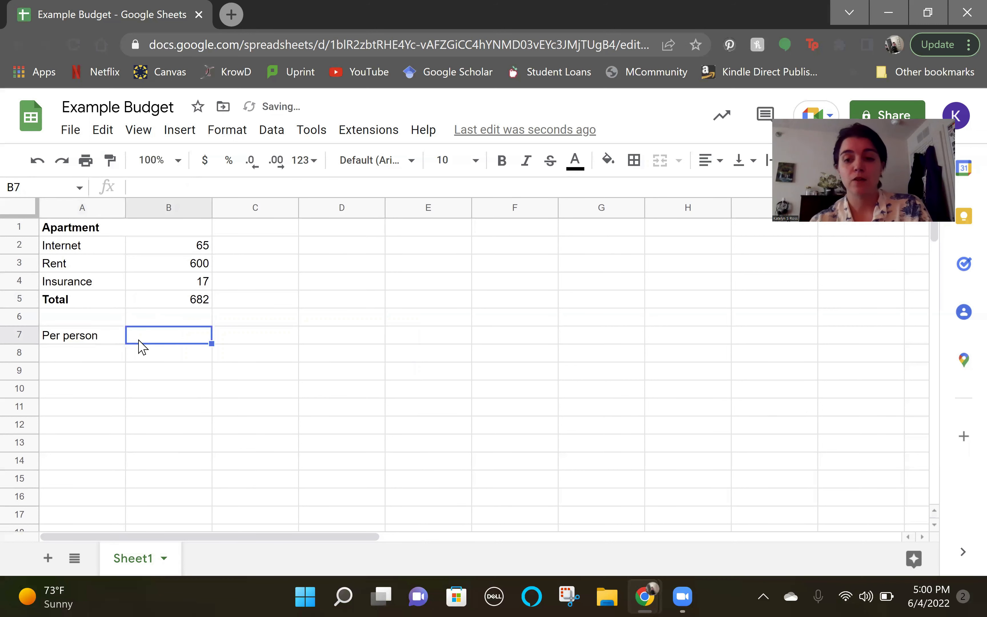
type("=")
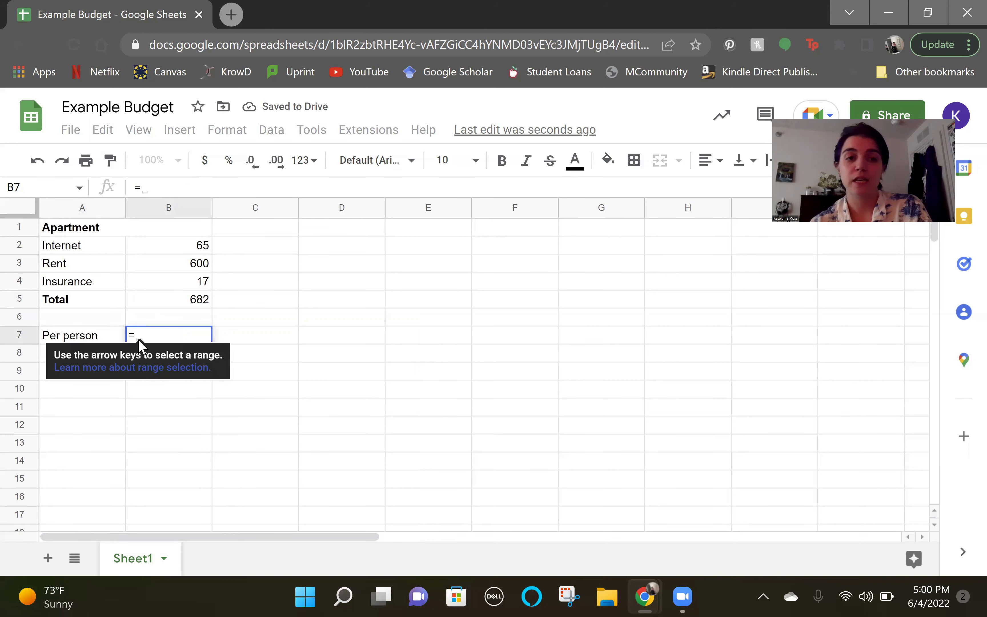
left_click(176, 302)
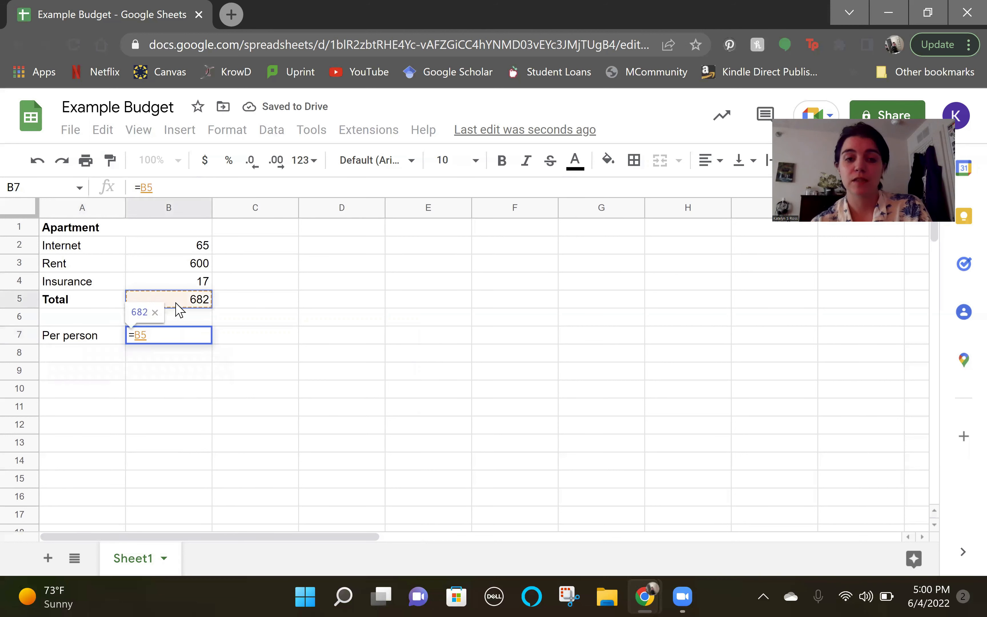
type("/2")
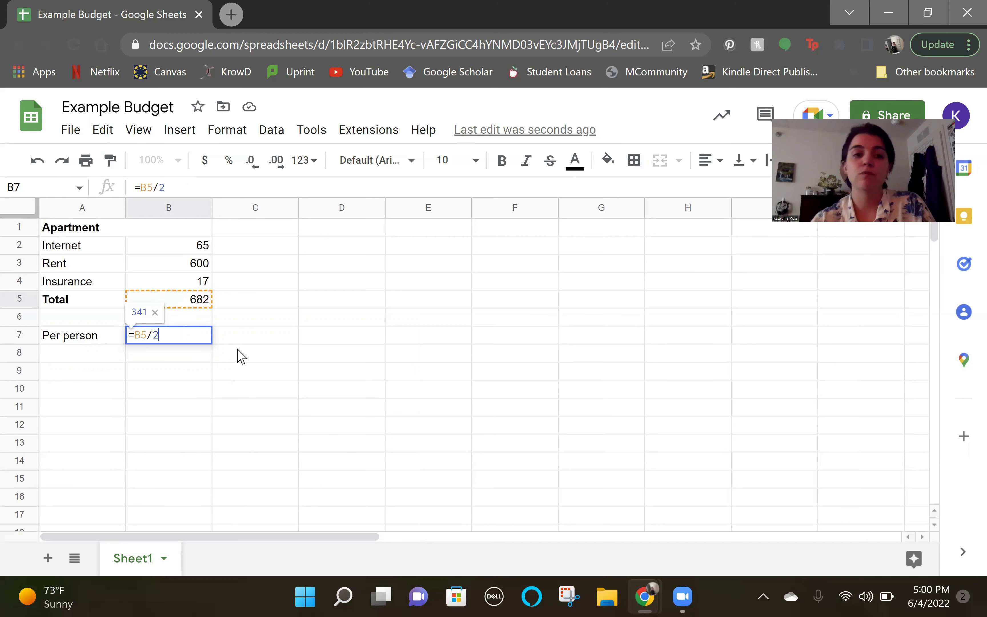
key("Return")
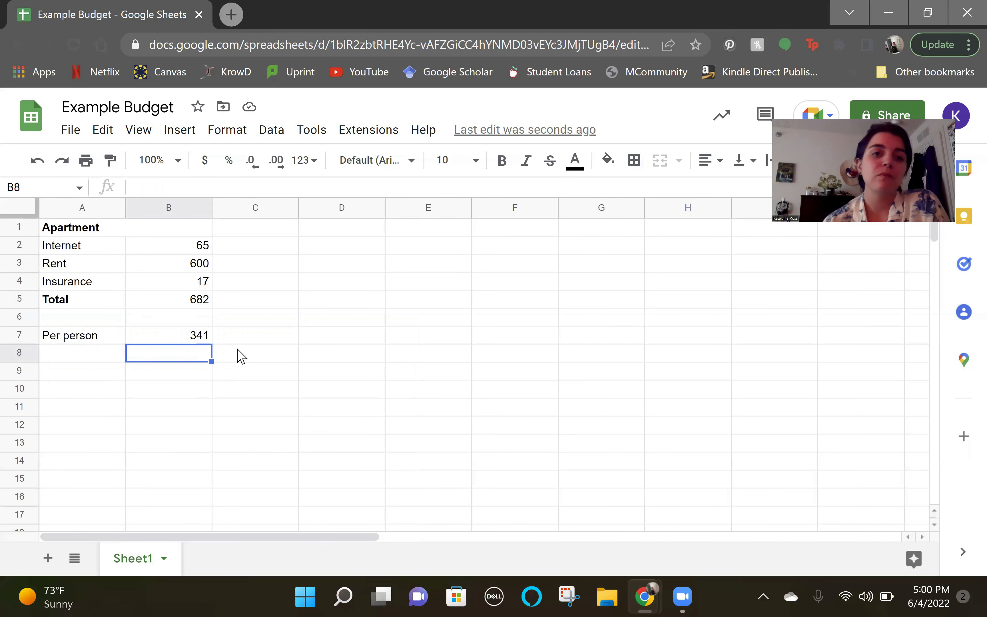
Merge cells D1:E1 and enter the bold heading "Wants".
left_click_drag(356, 228, 394, 225)
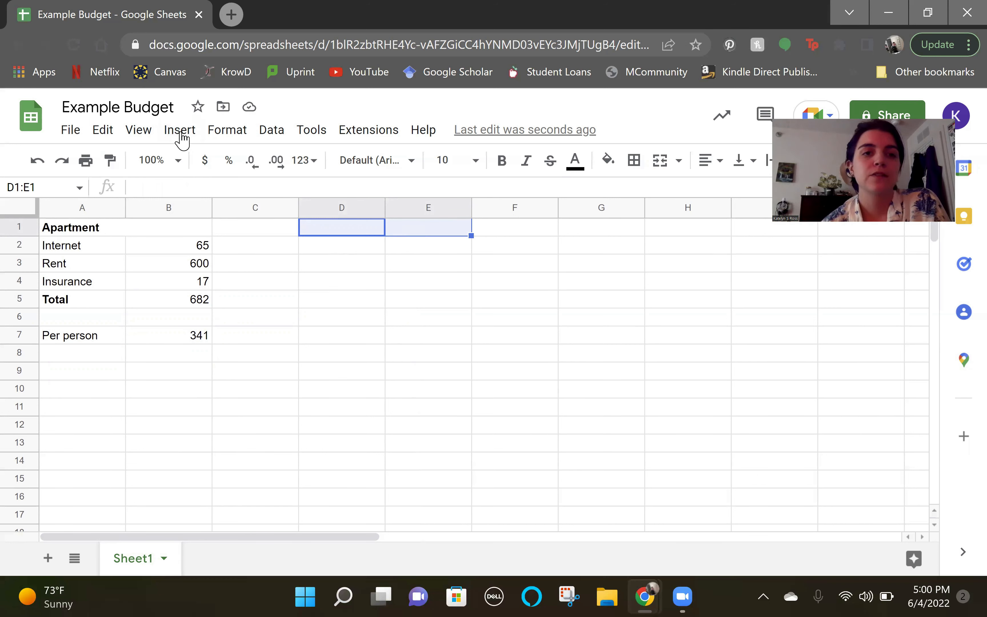
left_click(212, 134)
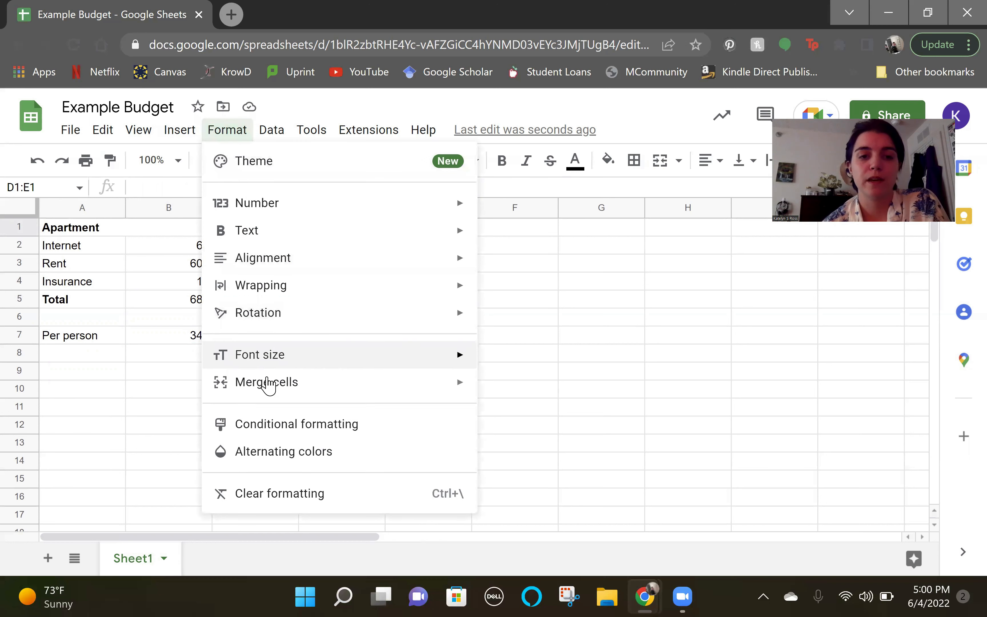
mouse_move(321, 390)
left_click(523, 391)
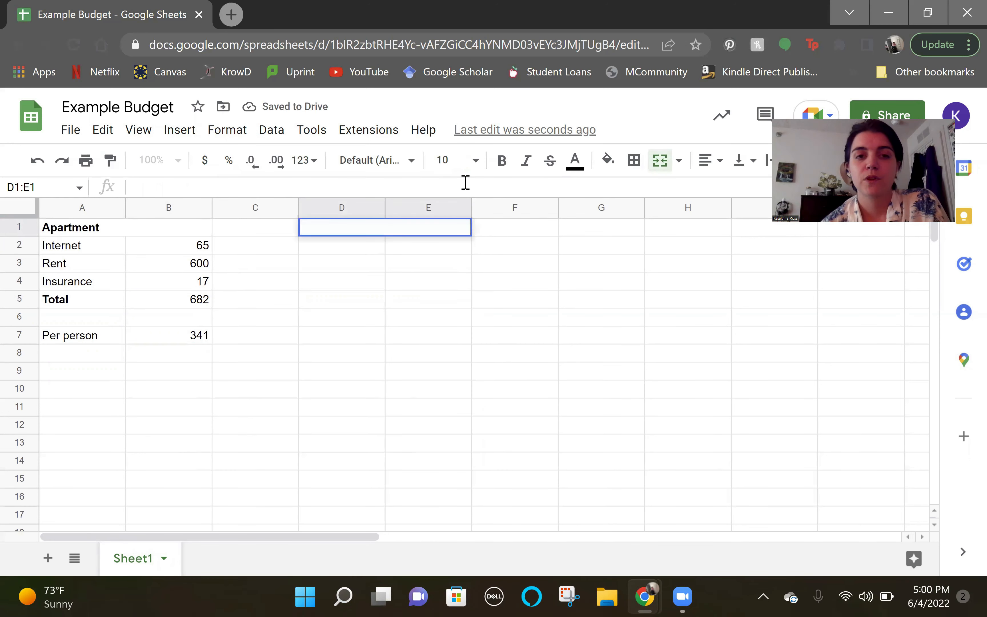
type("Wants")
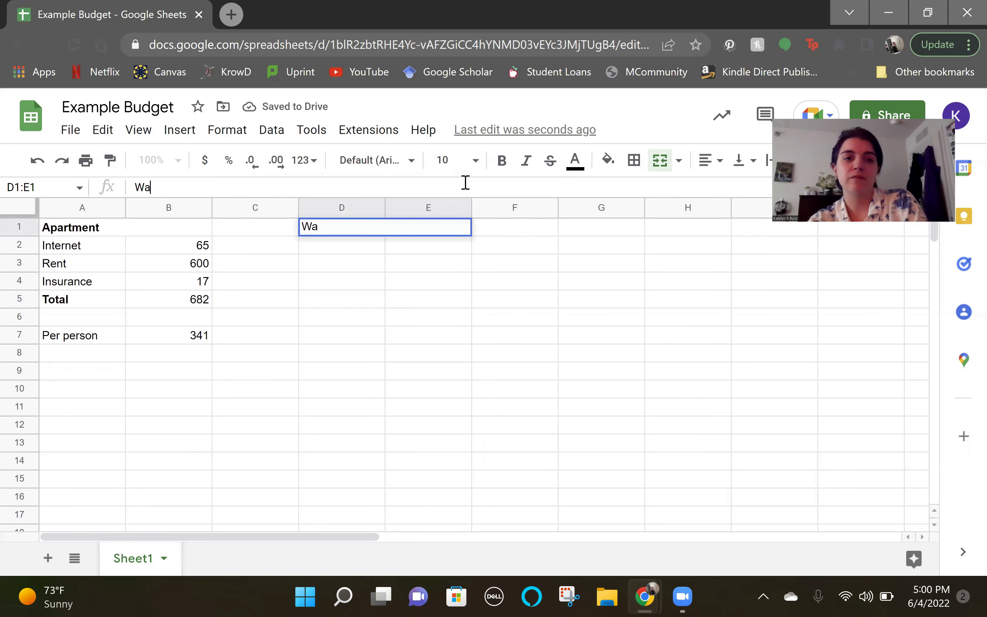
left_click(414, 300)
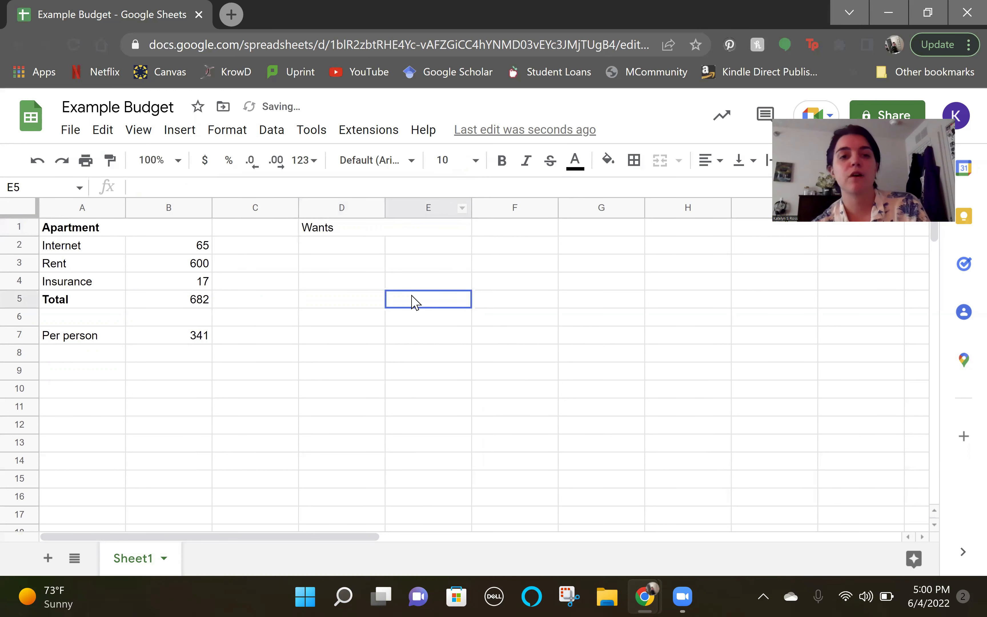
left_click(394, 227)
left_click(506, 165)
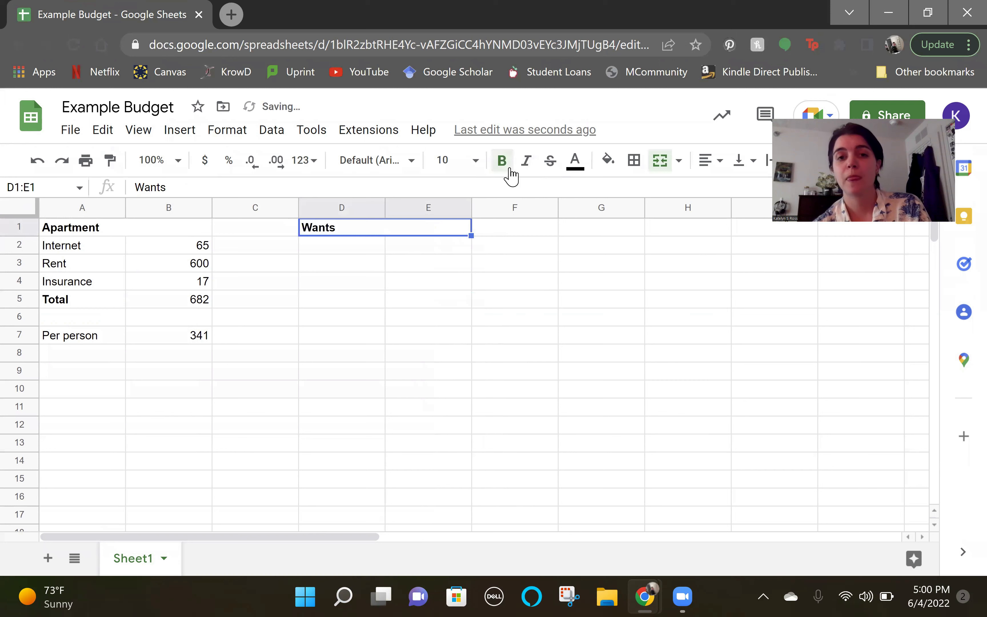
List "Netflix" in cell D2 and "Apple Music" in cell D3 under the Wants heading.
left_click(326, 247)
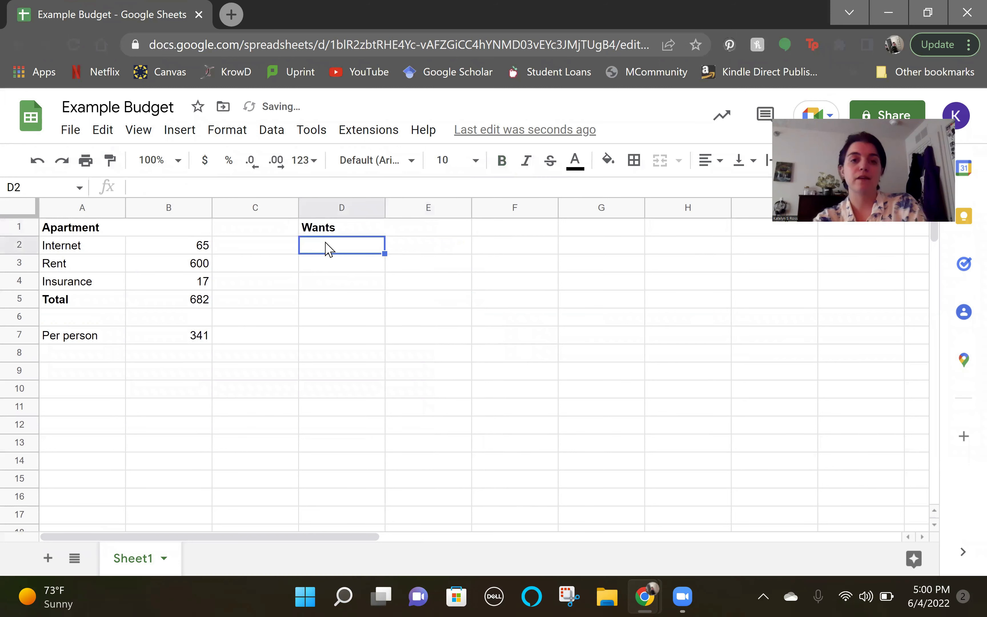
type("Netflix")
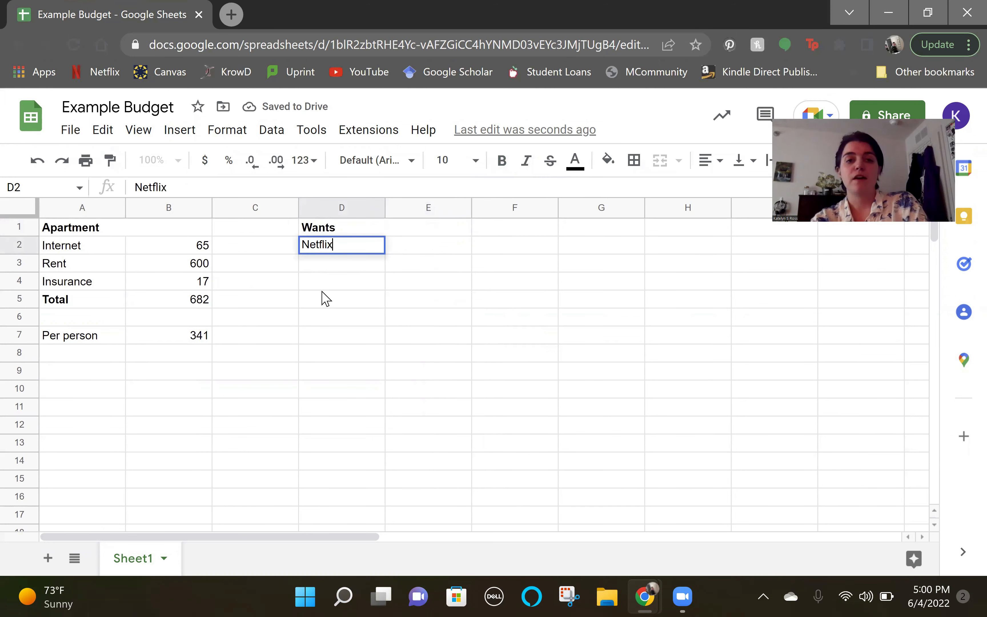
key("Return")
type("Sp")
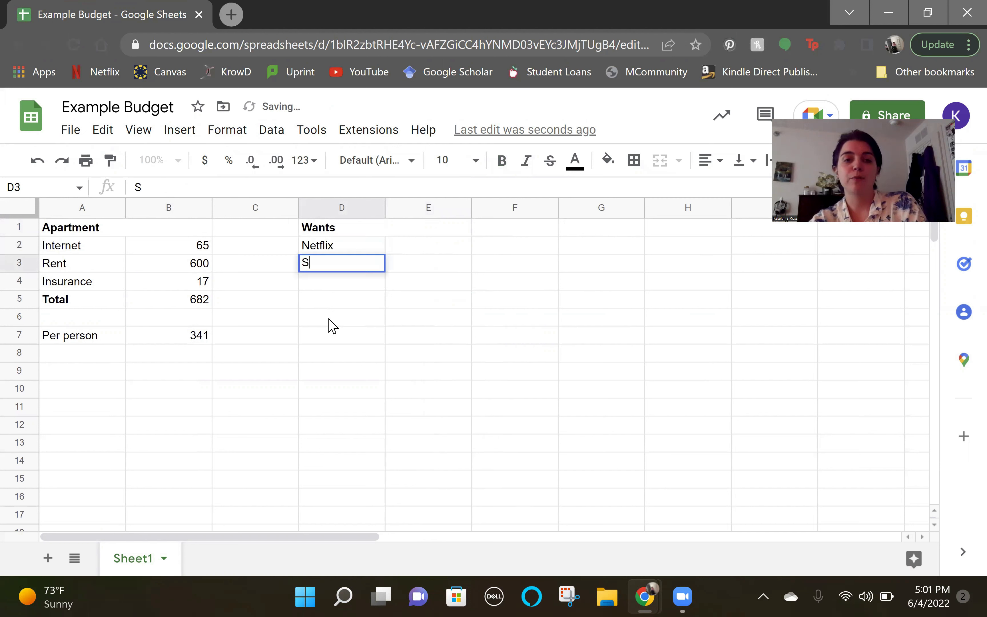
key("BackSpace")
key("BackSpace")
type("Apply")
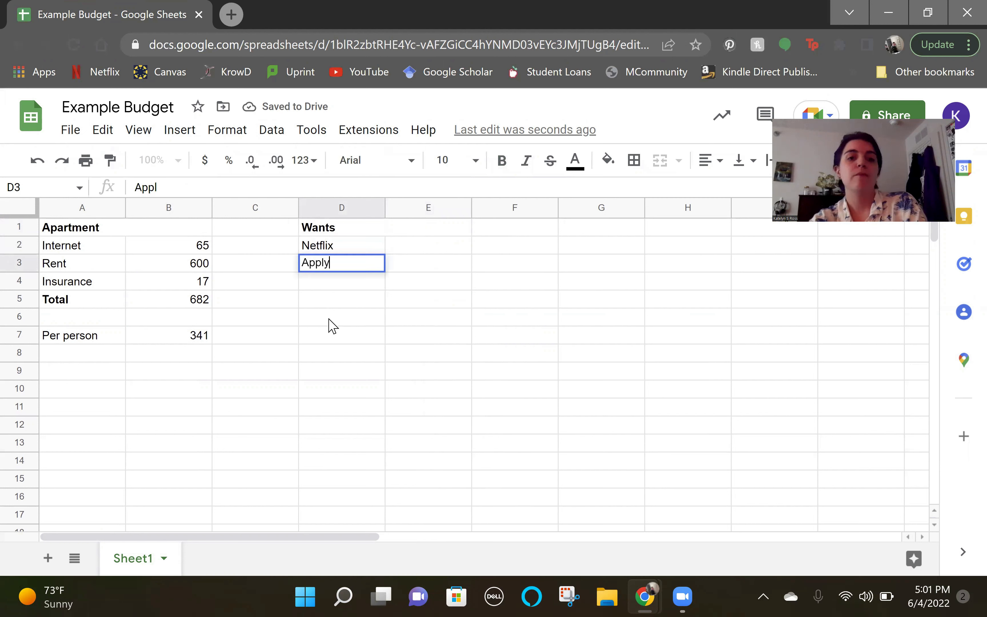
key("BackSpace")
type("e Music")
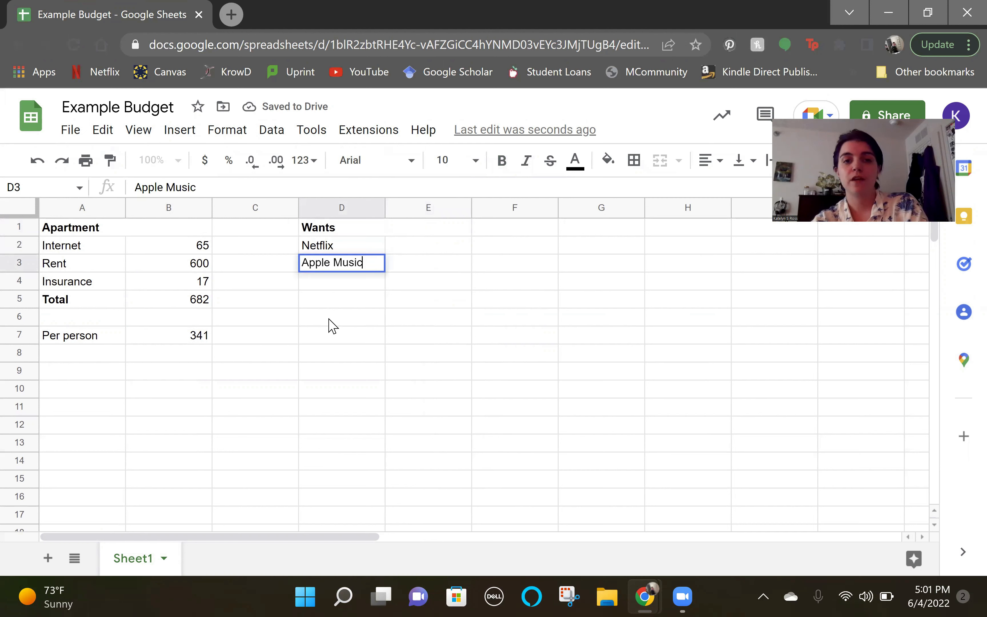
left_click(330, 324)
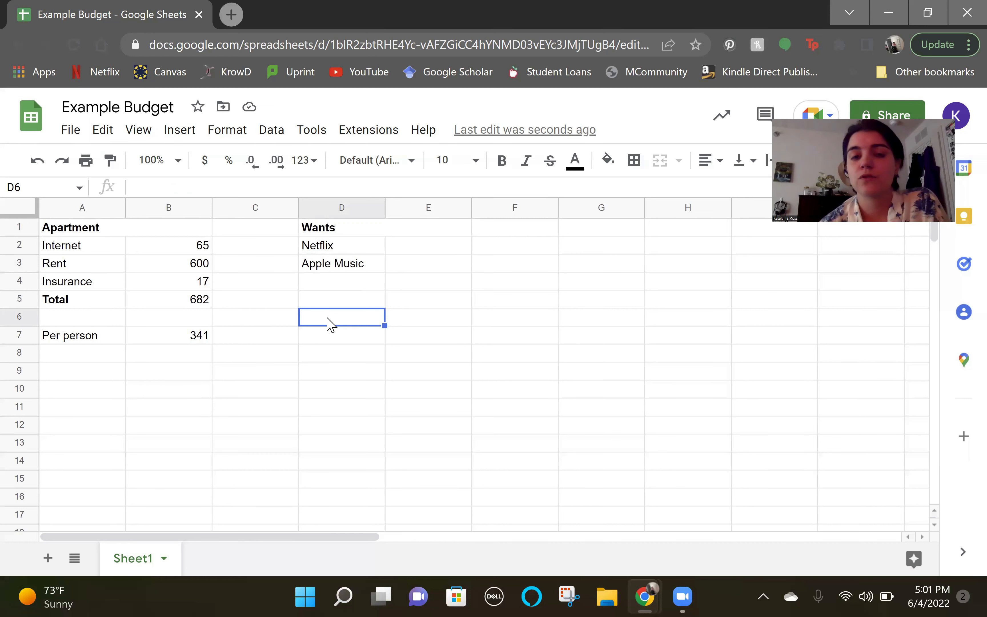
left_click(136, 246)
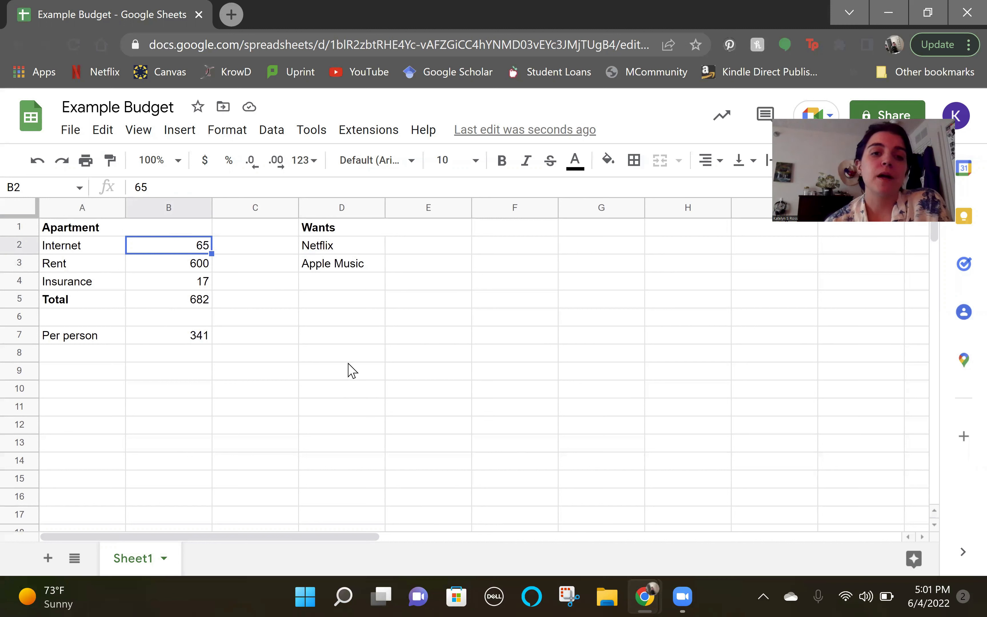
left_click(401, 242)
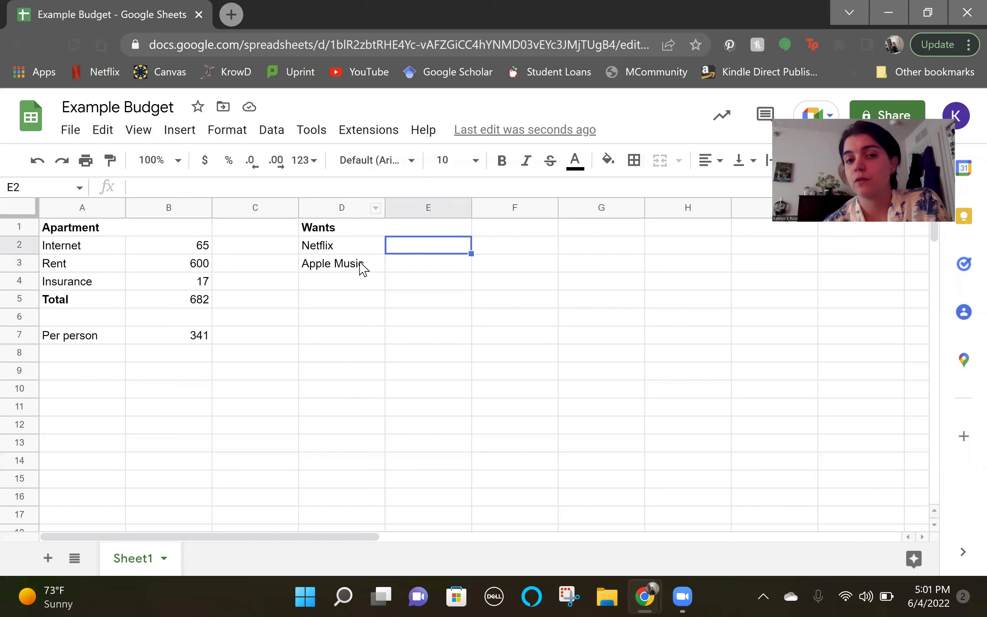
left_click(346, 275)
left_click(434, 251)
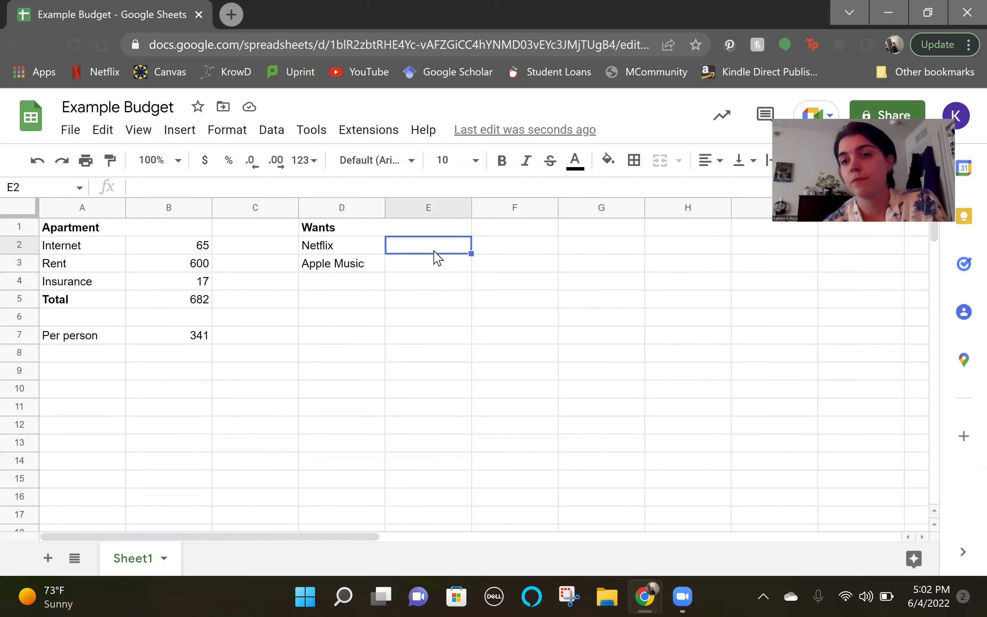
Add "Bark Box" in cell D4 and enter the costs 15 for Netflix, 5 for Apple Music and 10 for Bark Box in column E.
left_click(345, 292)
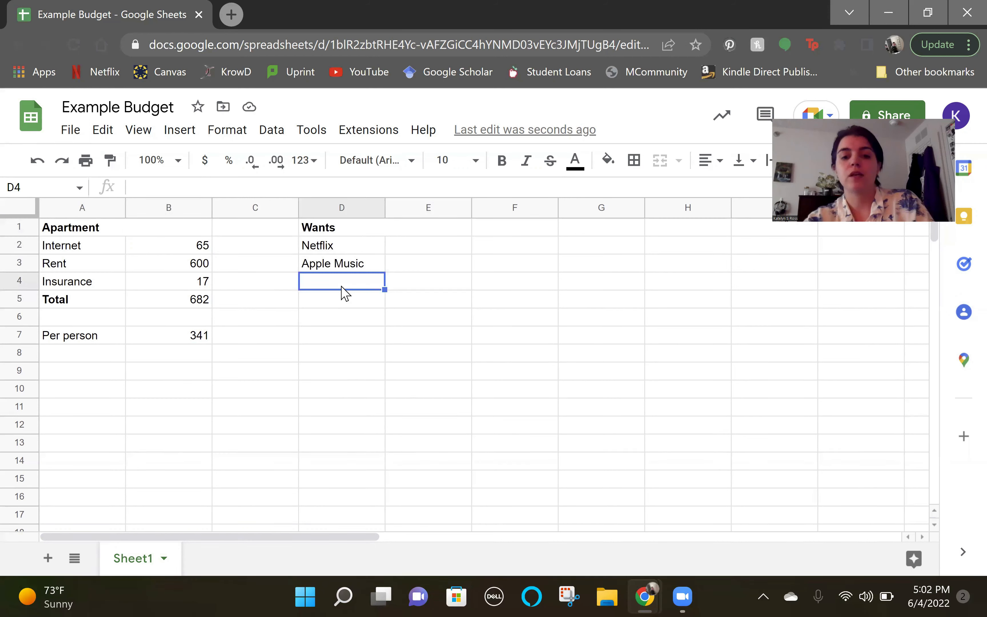
type("Bark Box")
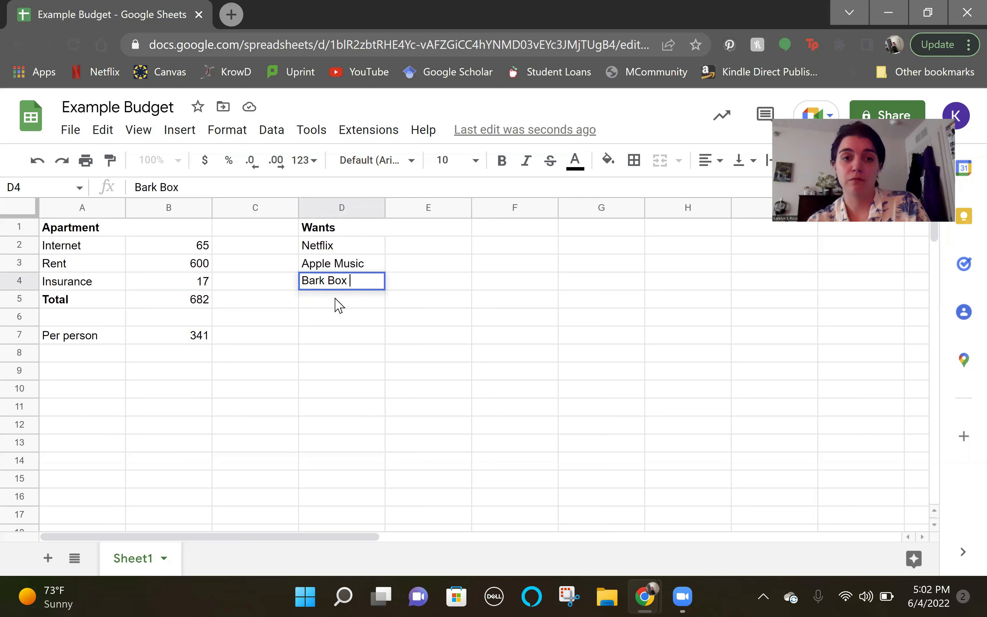
left_click(441, 254)
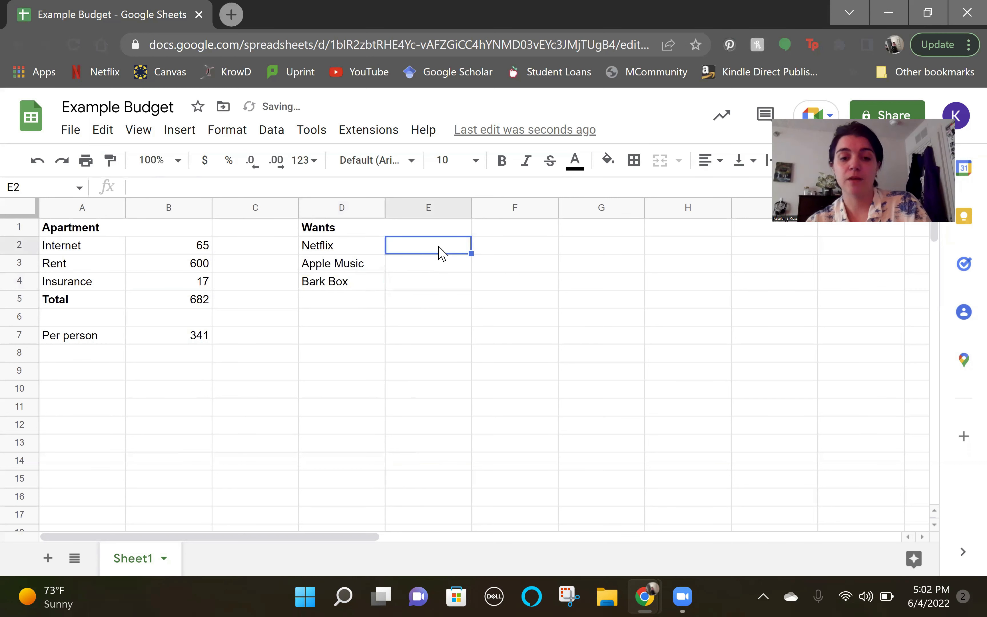
type("15")
key("Return")
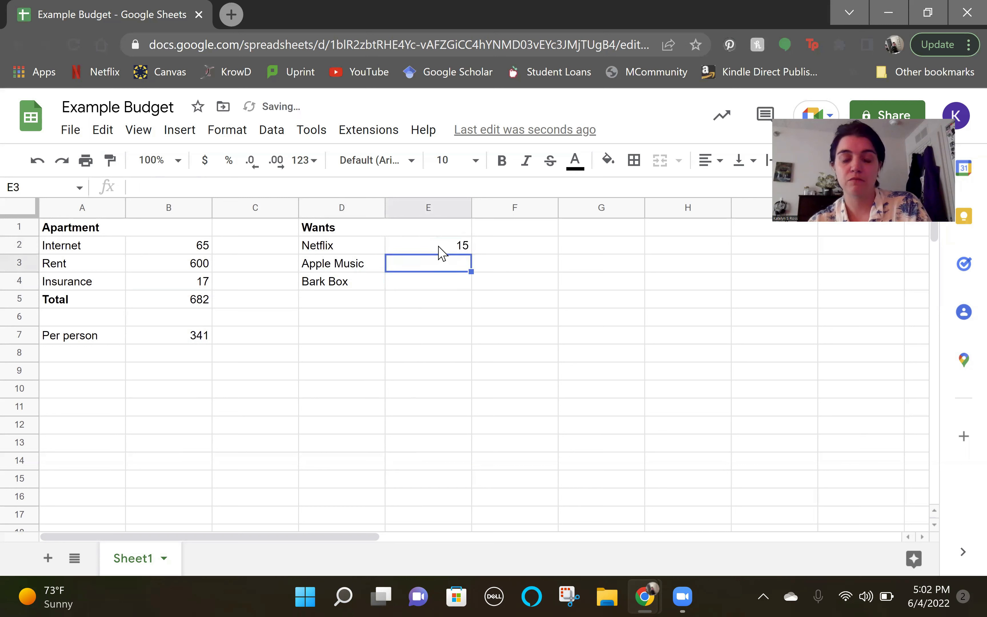
type("5")
key("Return")
type("10")
key("Return")
Add a "Total" label in cell D5 and sum the wants in cell E5 with the formula =SUM(E2:E4).
key("Left")
type("Total")
key("Tab")
type("=sum")
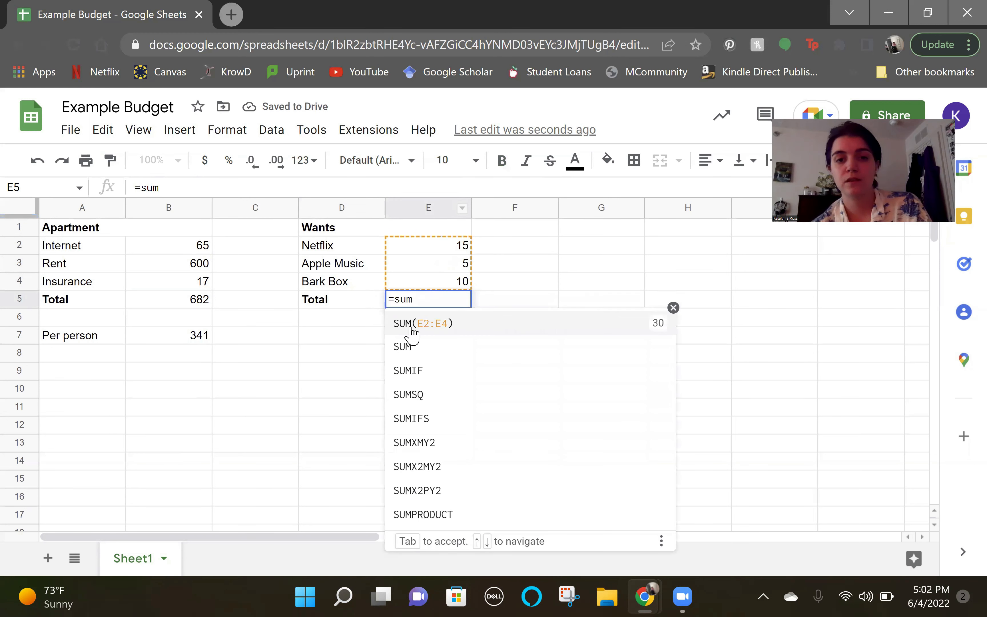
left_click(412, 328)
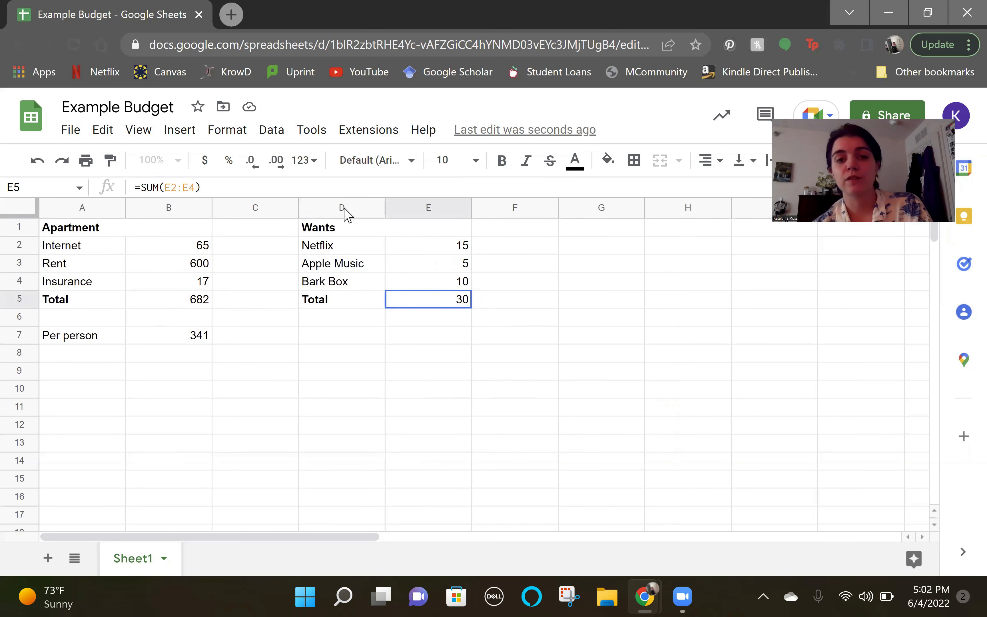
Merge cells F1:G1 and enter the heading "Yearly Subscriptions".
left_click(565, 231)
left_click_drag(604, 231, 669, 225)
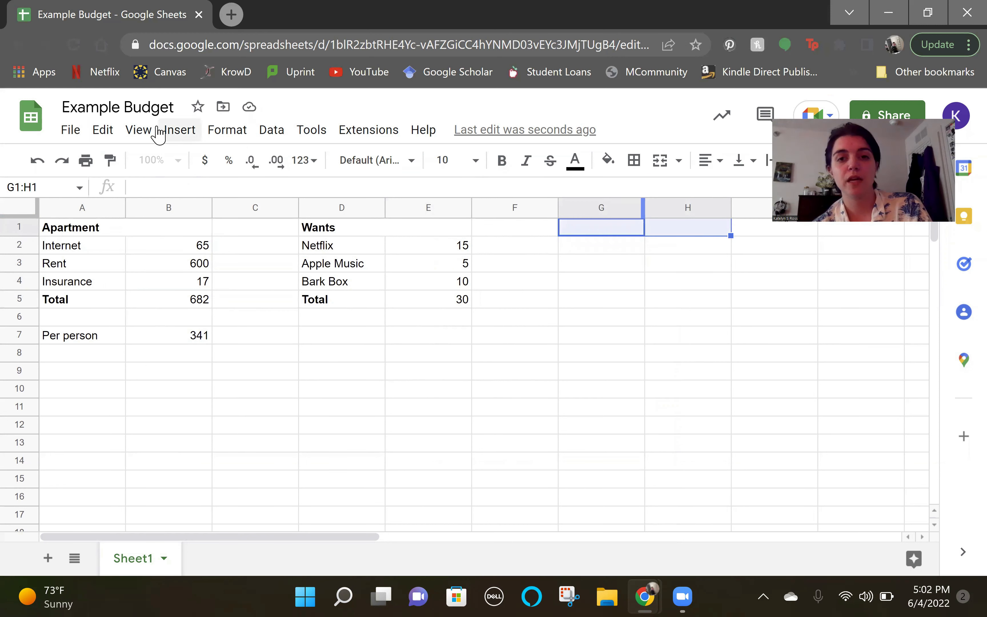
left_click_drag(533, 226, 595, 226)
left_click(659, 160)
type("Yearly Subscriptions")
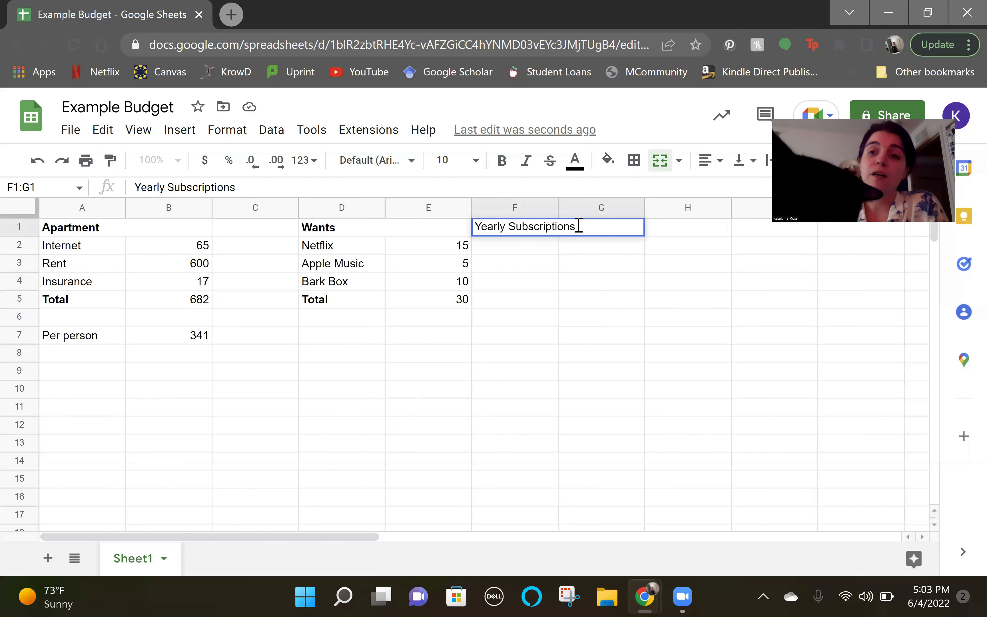
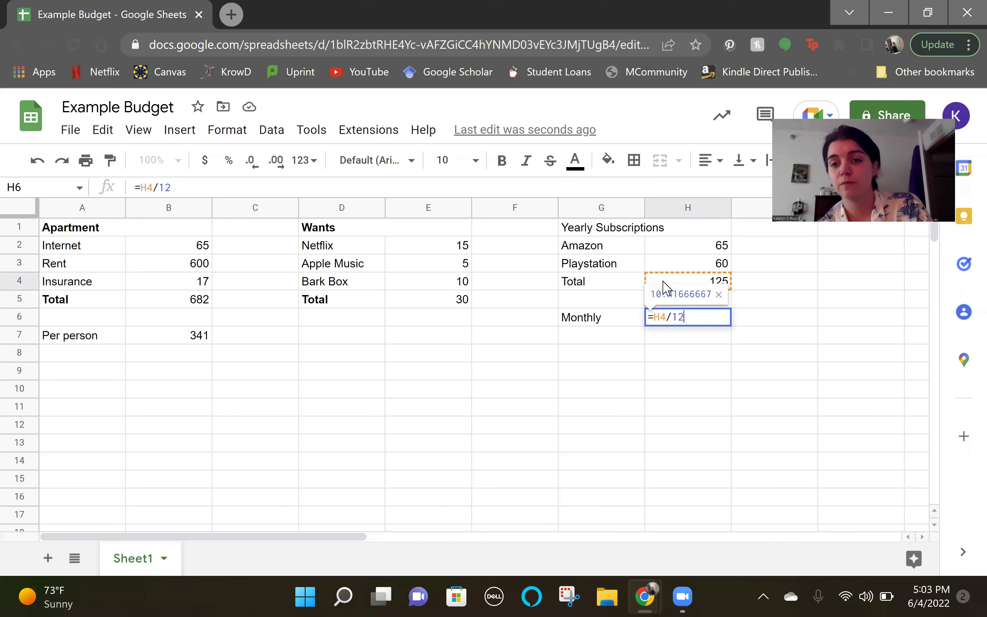
Complete the monthly subscription cost in cell H6 with the formula =H4/12.
key("Return")
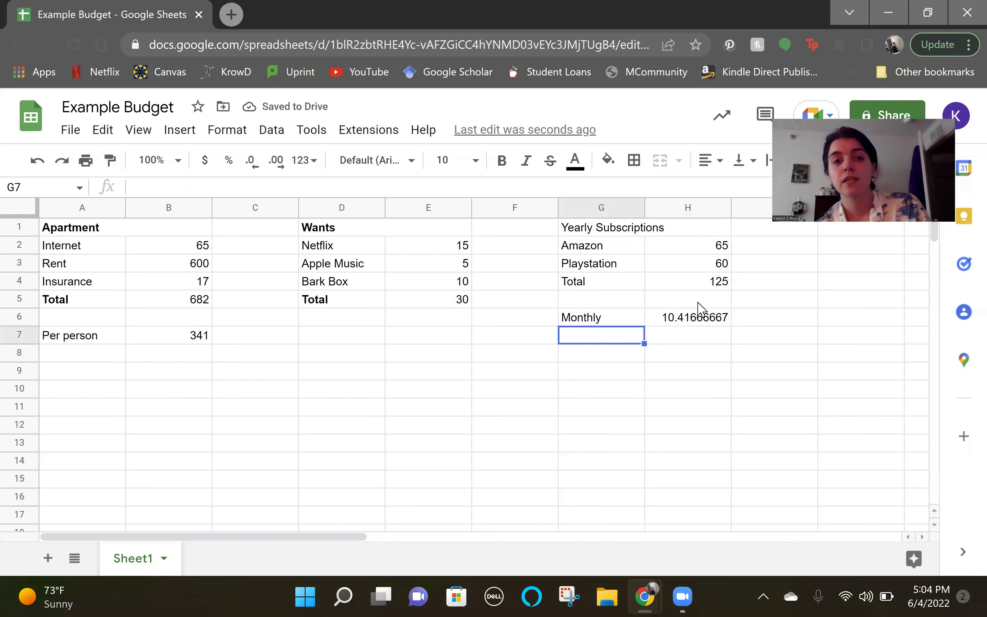
Enter the column heading "Dates" in cells C1, F1 and I1 beside the three budget sections.
left_click(256, 230)
type("Dates")
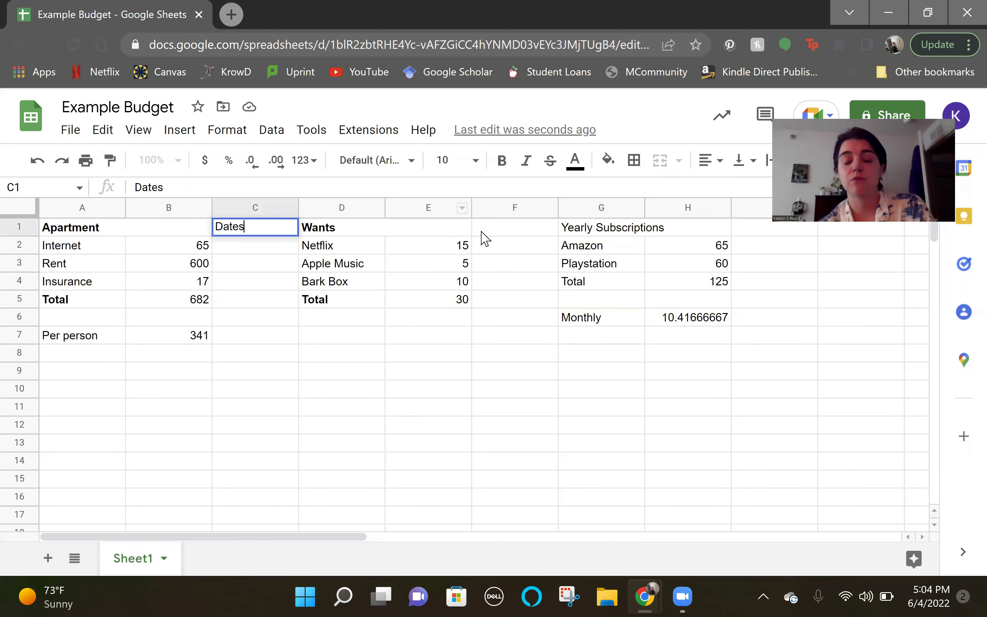
left_click(485, 228)
type("Dates")
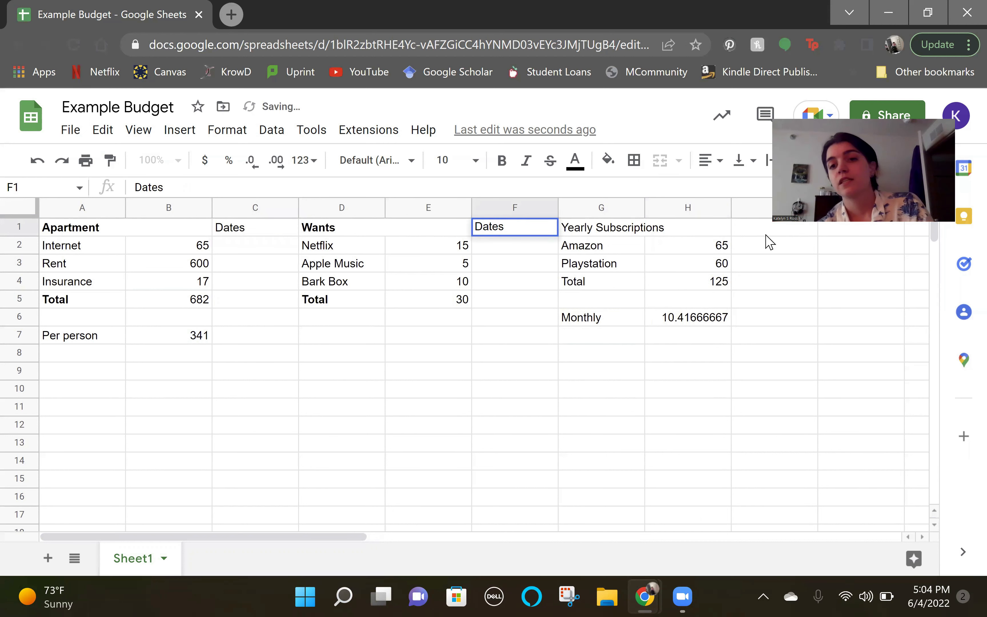
left_click(757, 230)
type("Dates")
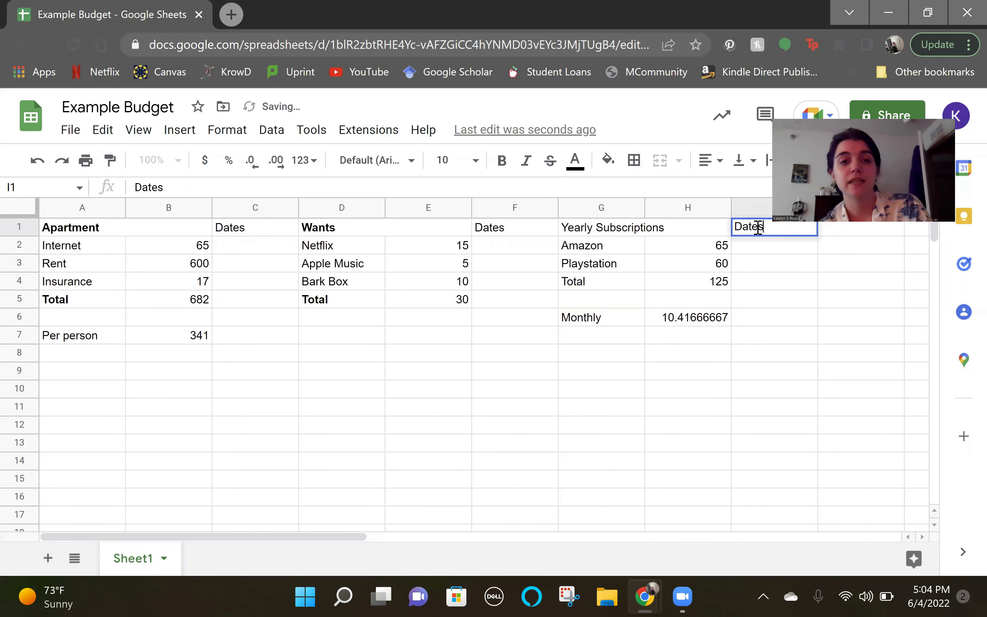
Enter the date "1st" for Internet, Rent and Insurance in cells C2 to C4.
left_click(269, 247)
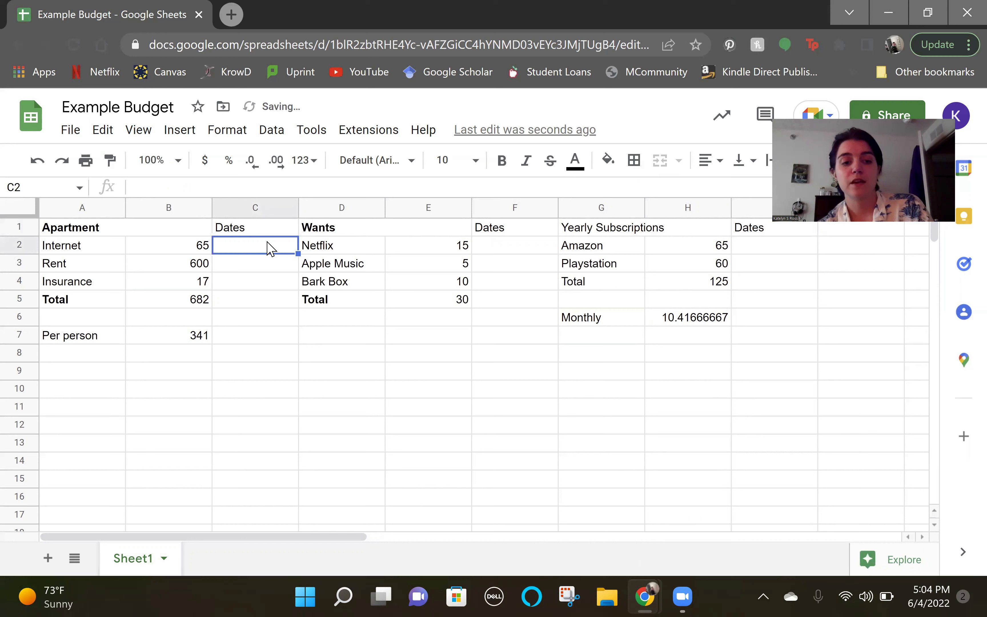
type("1st")
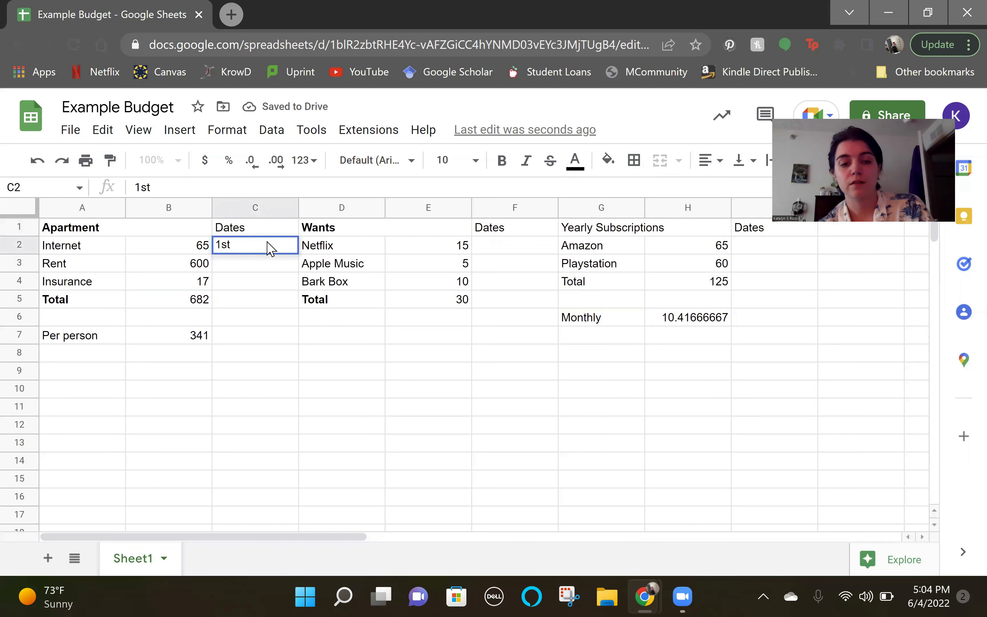
key("Return")
type("1st")
key("Return")
type("1st")
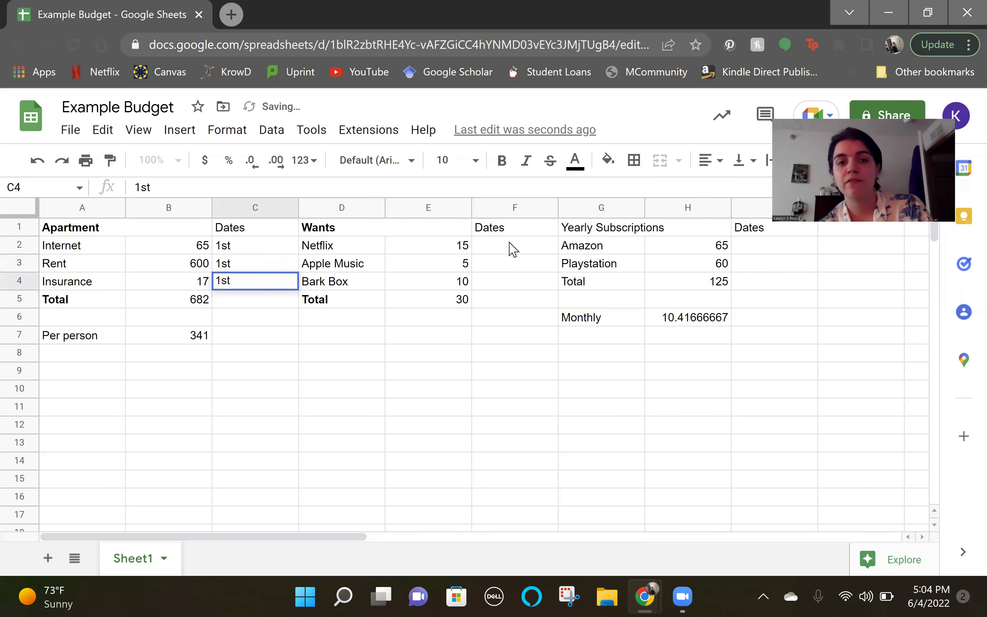
left_click(525, 251)
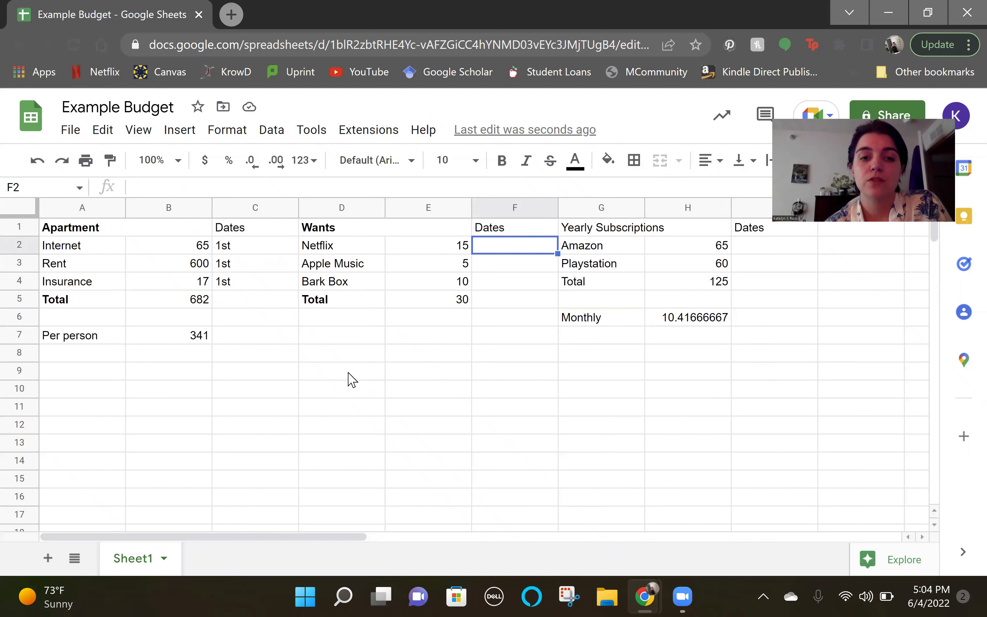
left_click_drag(342, 537, 353, 539)
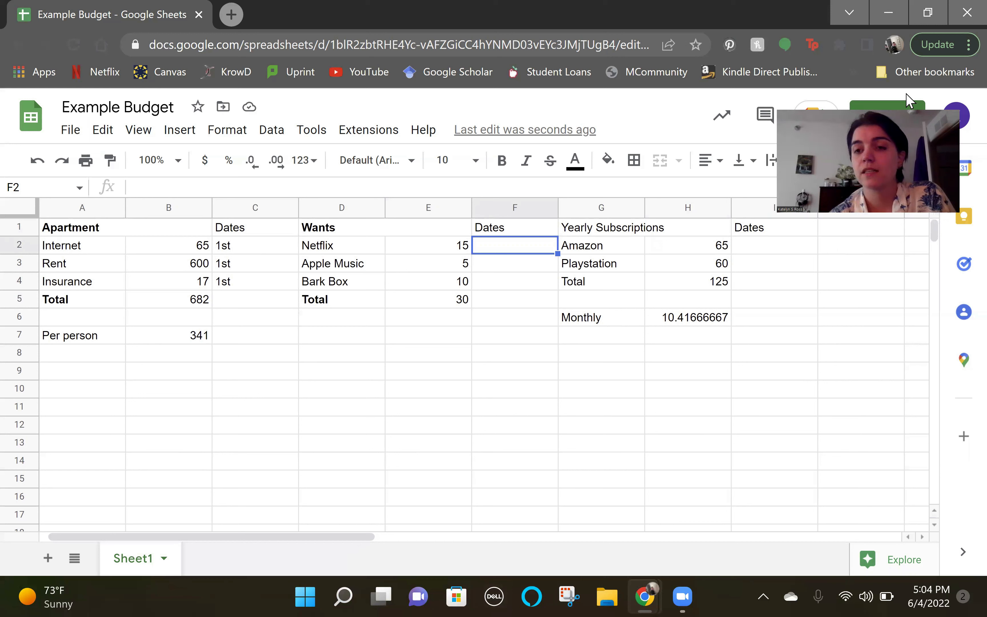
left_click_drag(280, 537, 154, 529)
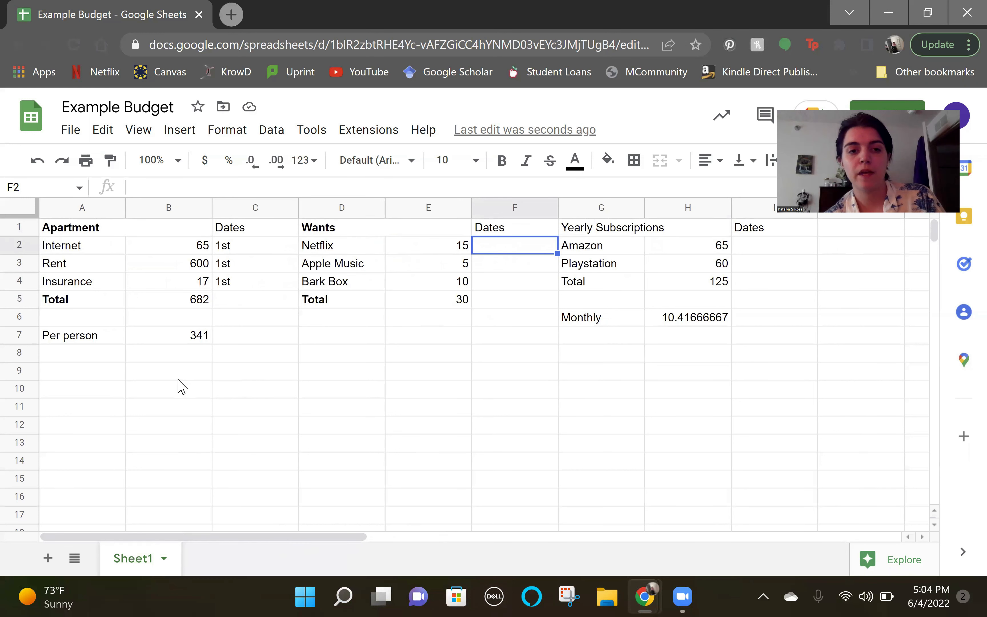
Add the label "Total Per month" in cell B10 below the Apartment section.
left_click(171, 392)
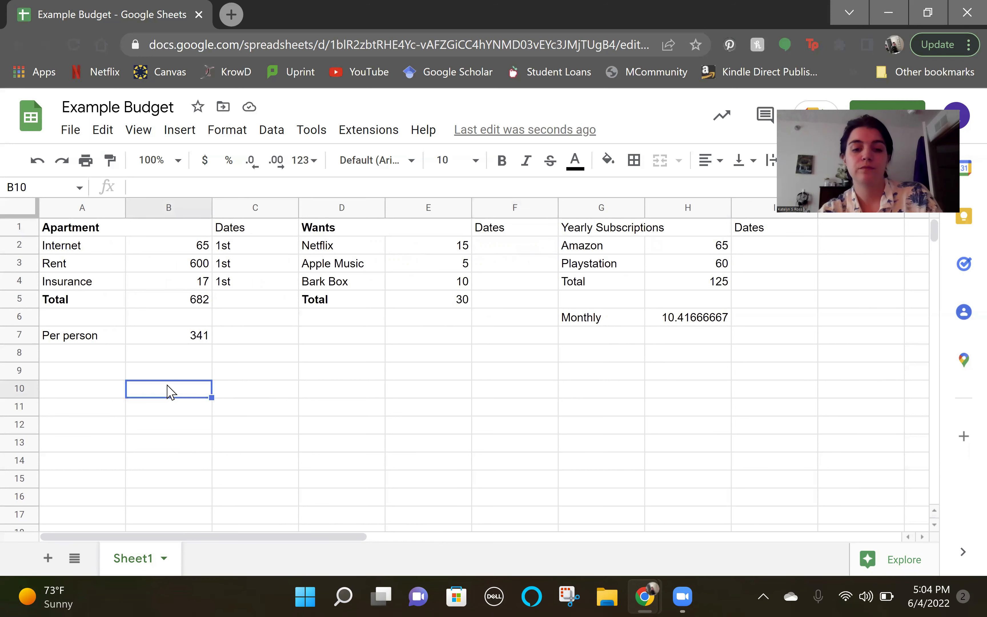
type("Total Permonth")
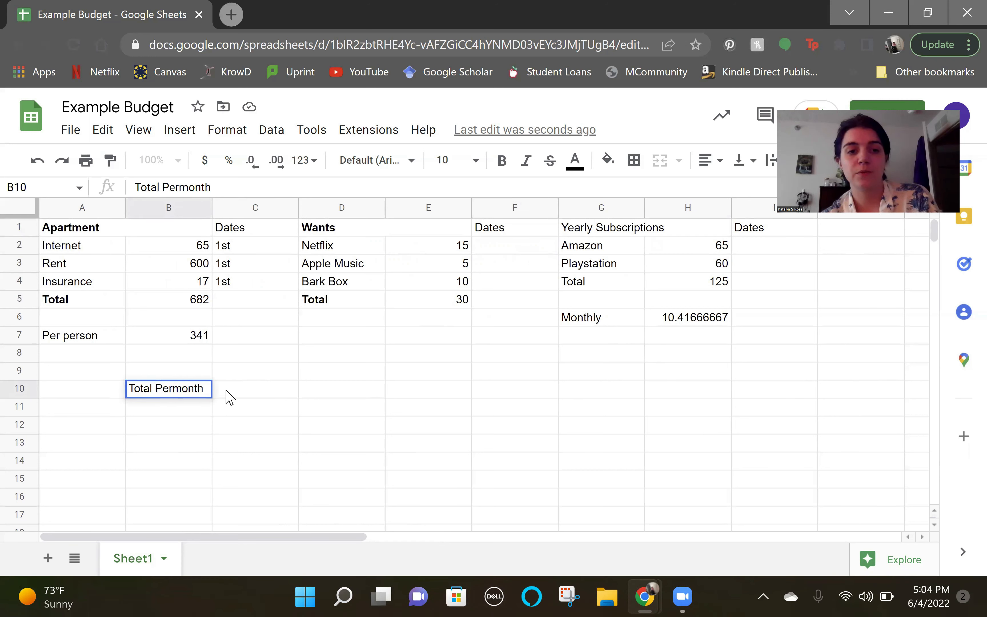
left_click(172, 391)
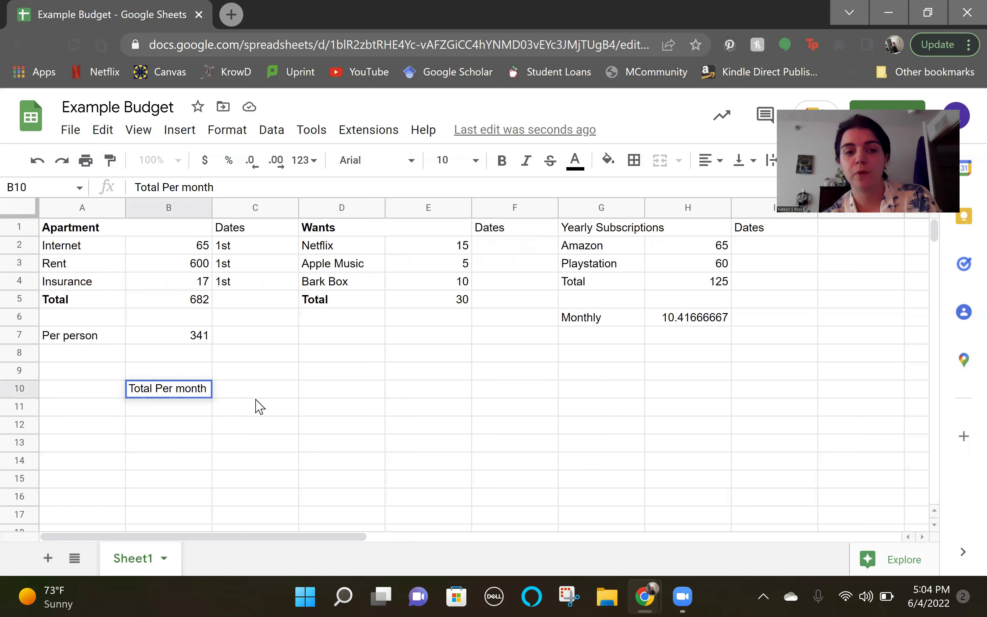
Calculate the total monthly cost in cell C10 with the formula =B7+E5+H6.
left_click(270, 392)
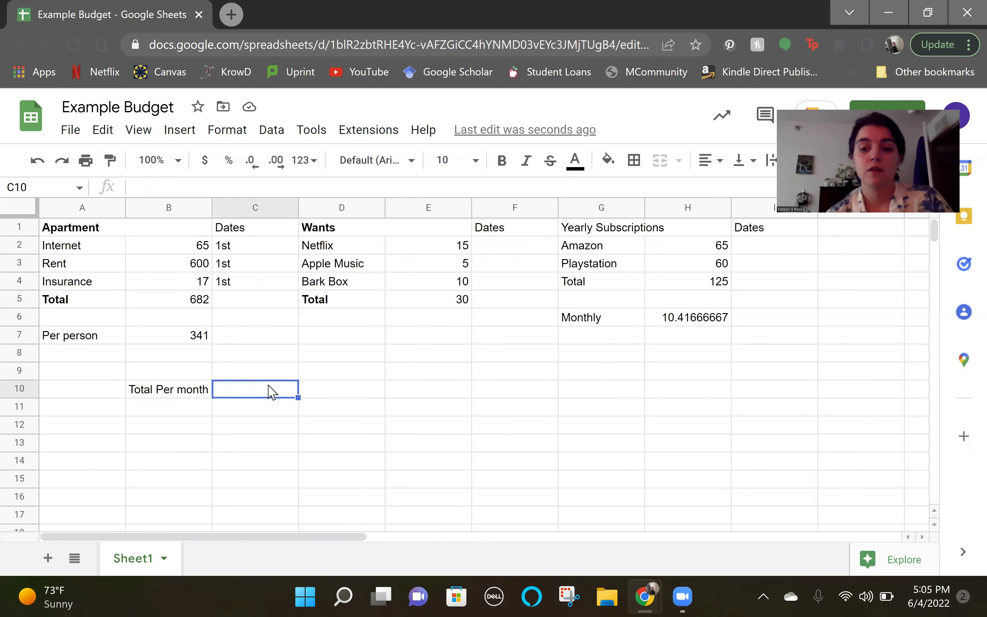
type("=")
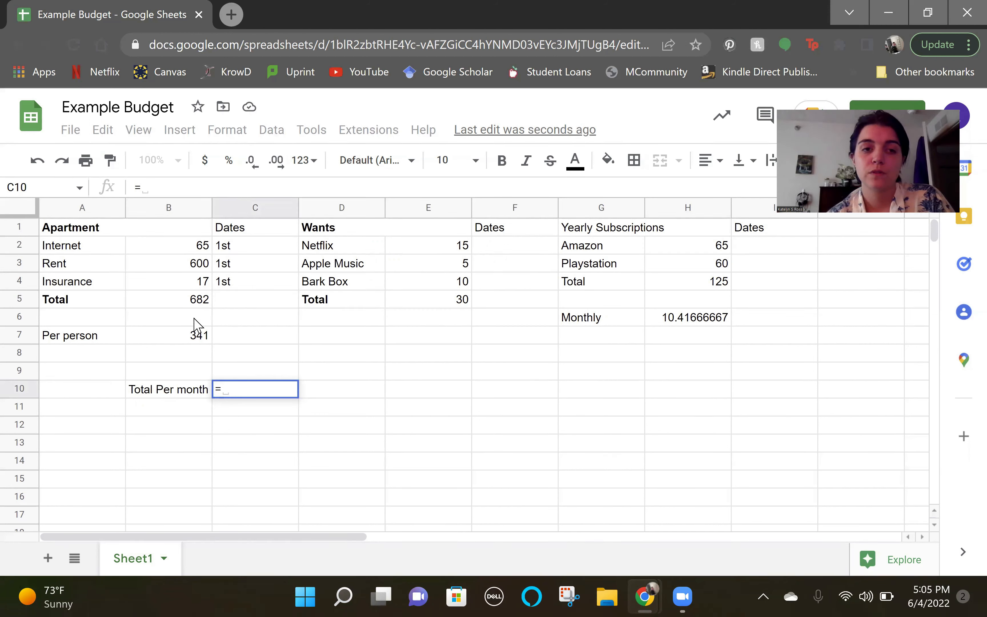
left_click(186, 340)
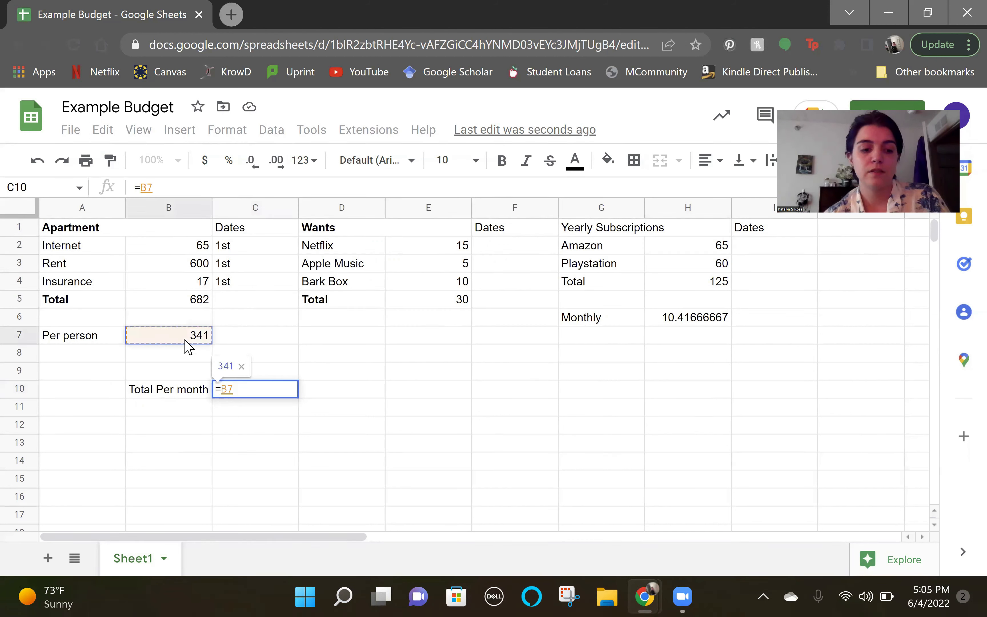
type("+")
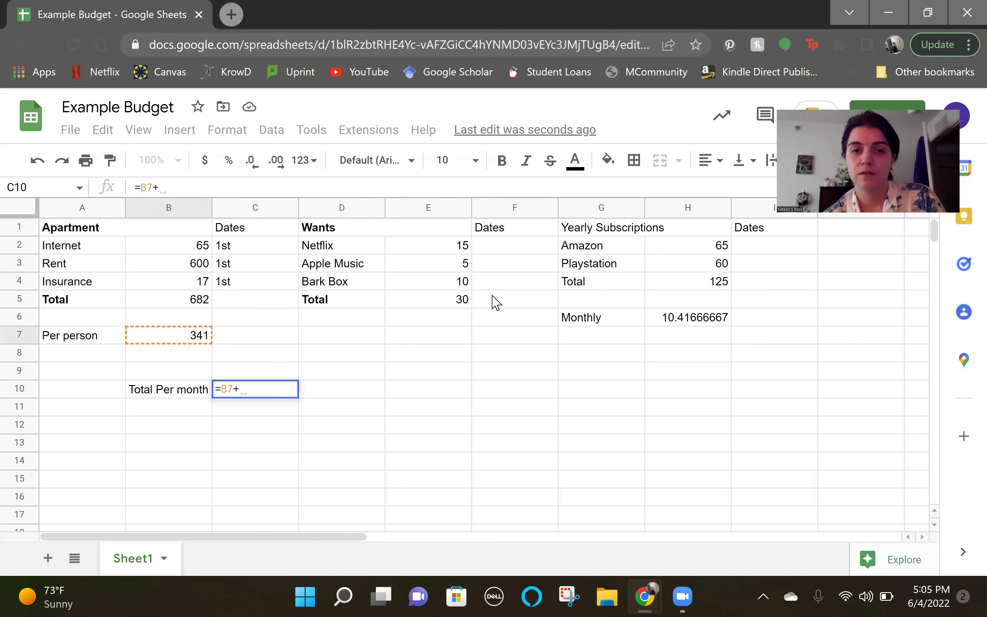
left_click(445, 306)
type("+")
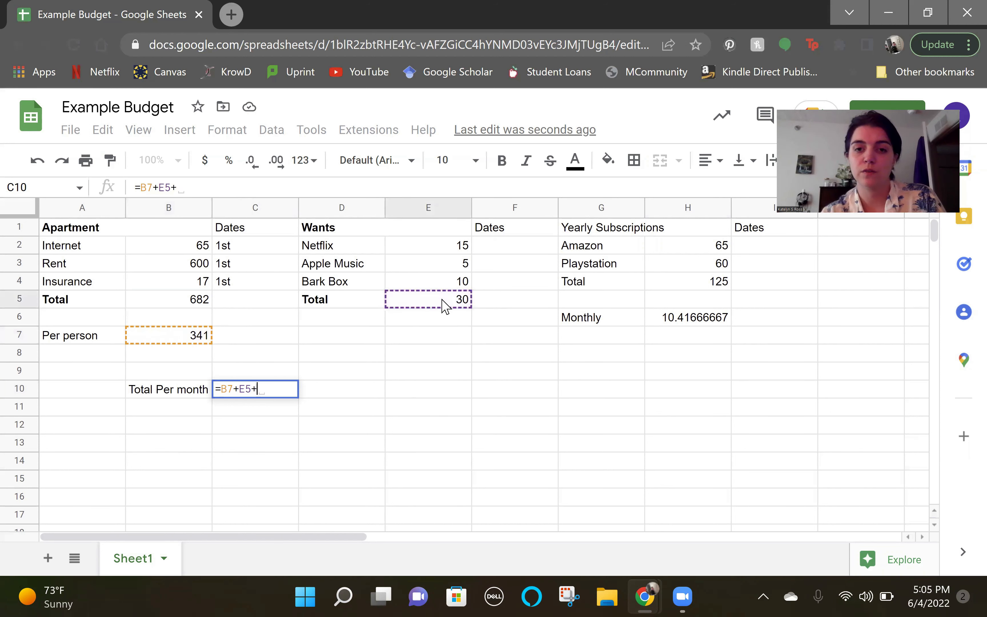
left_click(678, 326)
type("+")
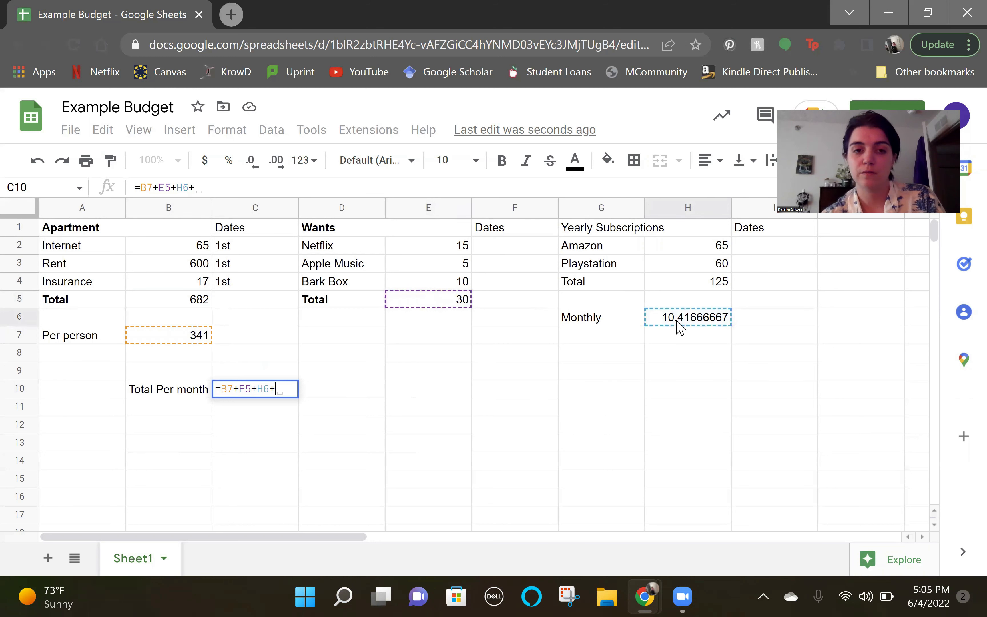
key("BackSpace")
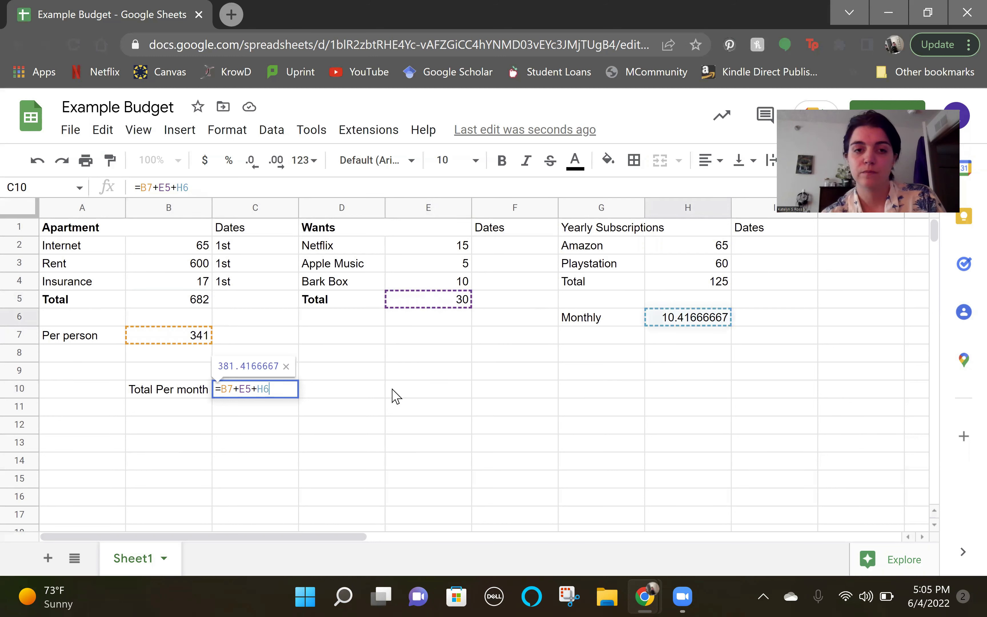
key("Return")
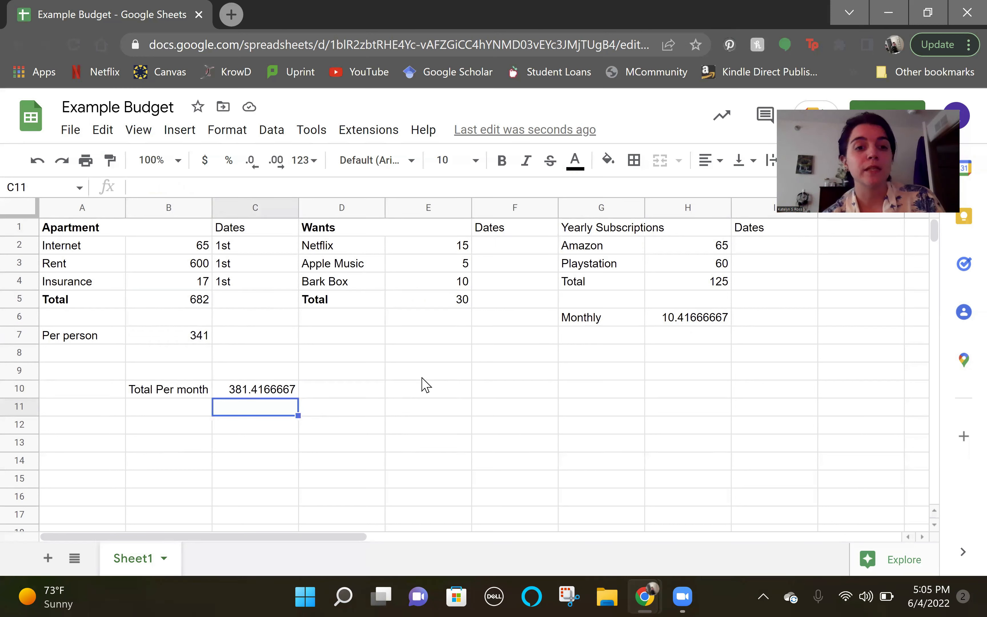
Add the label "Per paycheck" in cell B12 and halve the monthly total in cell C12 with the formula =C10/2.
left_click(190, 430)
type("Per")
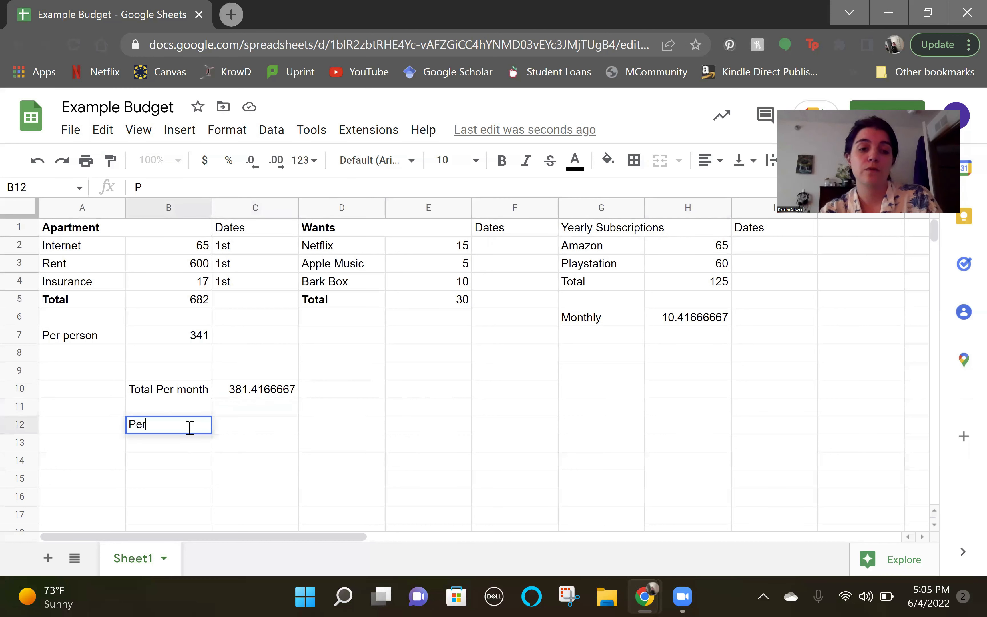
type(" paycheck")
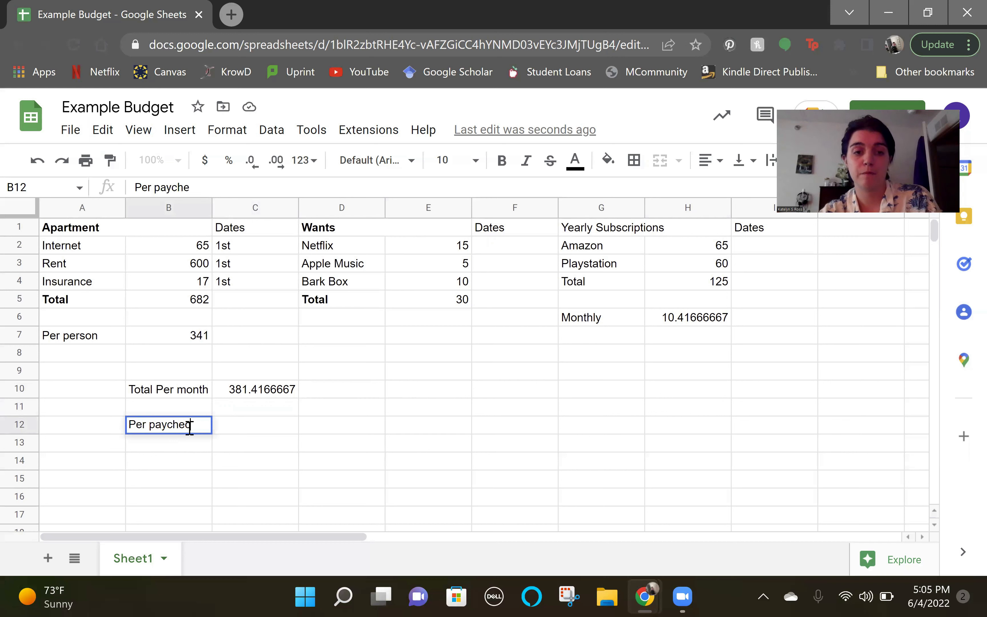
left_click(239, 431)
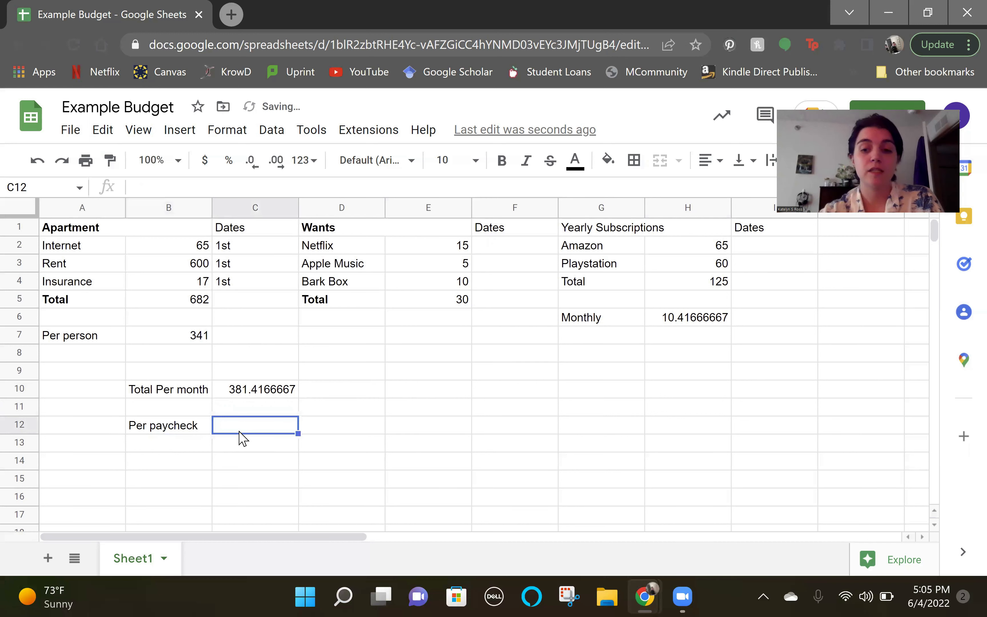
type("=")
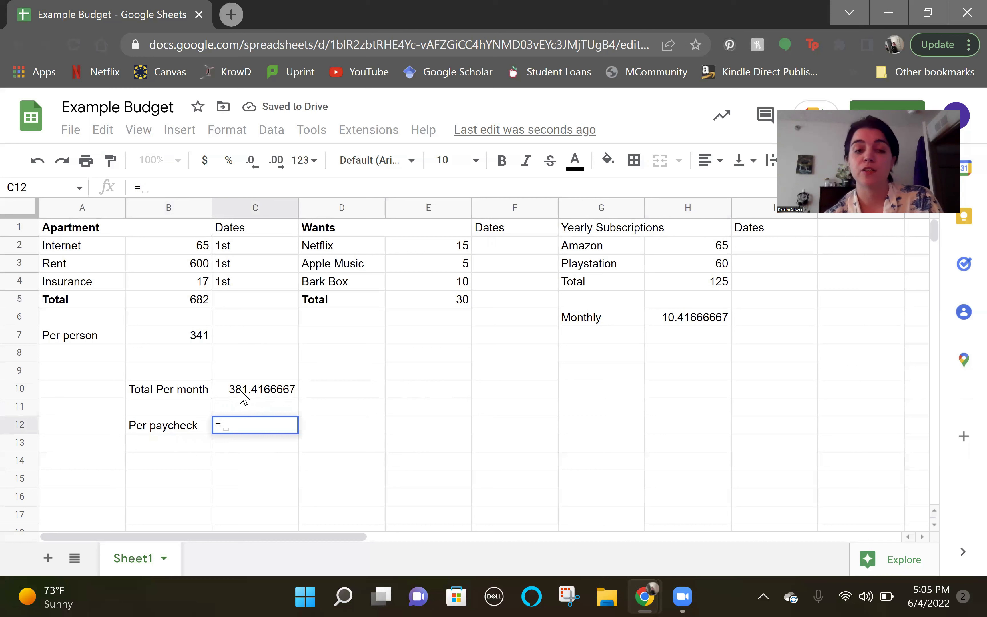
left_click(244, 396)
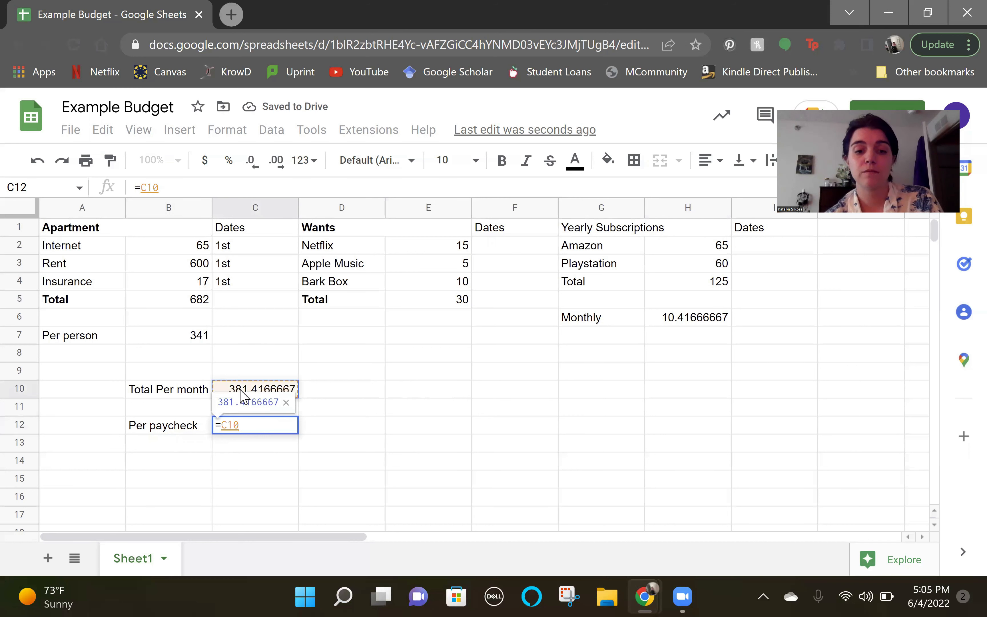
type("/2")
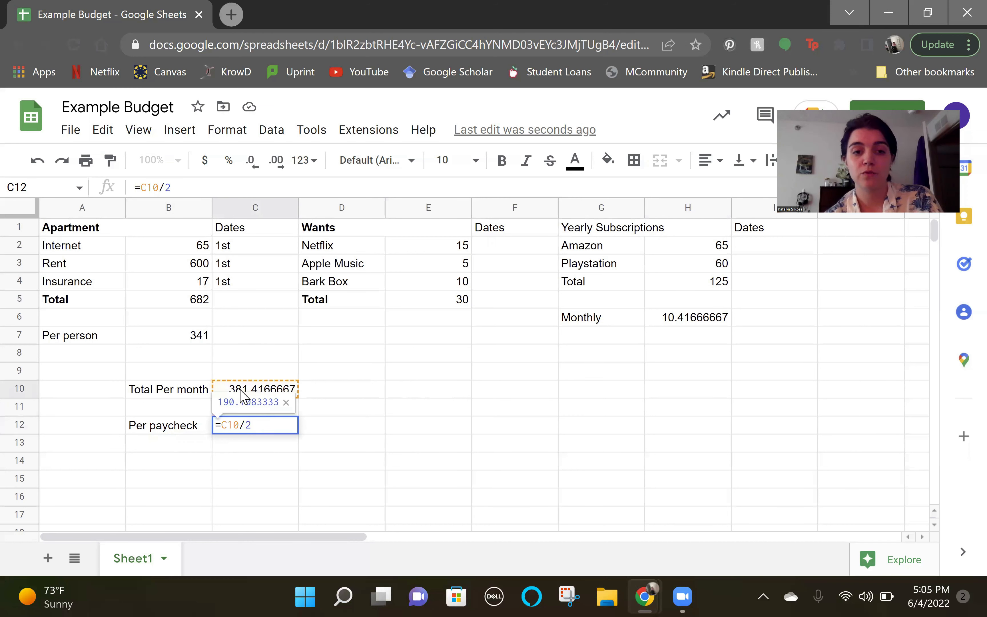
key("Return")
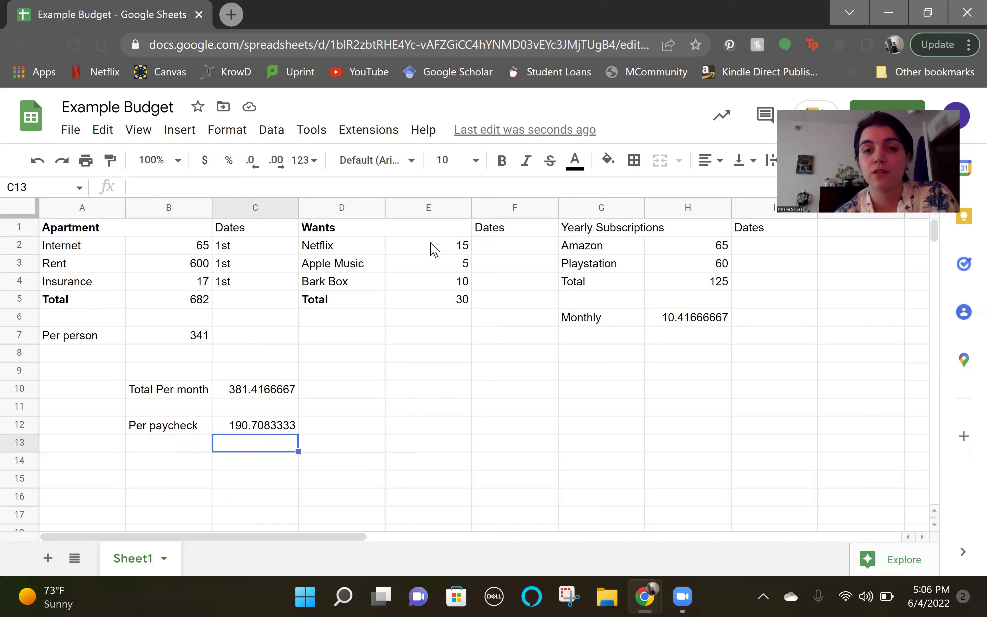
Change the Apple Music cost in cell E3 to 10.
left_click(441, 266)
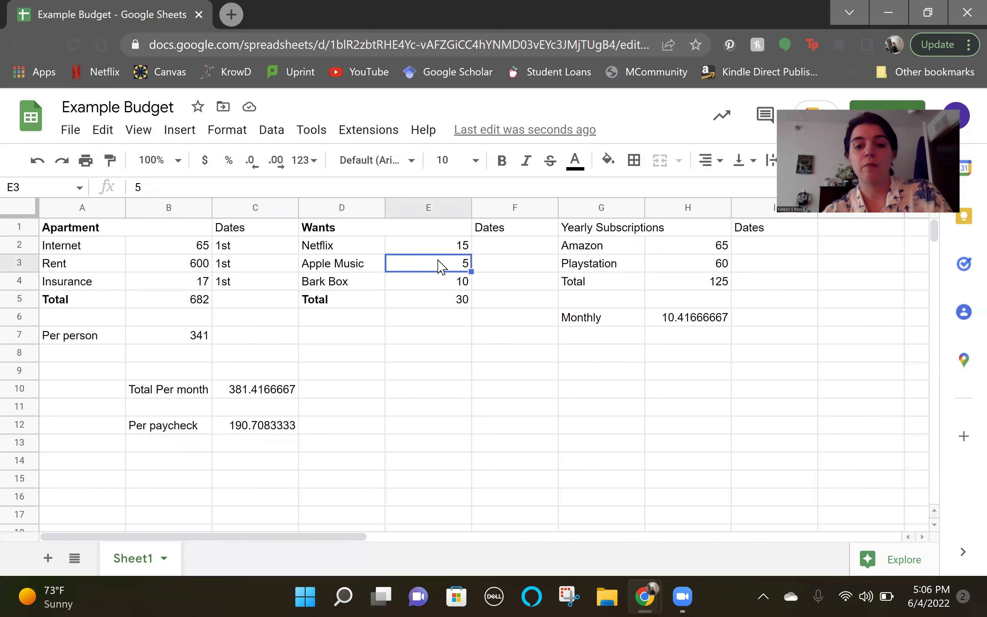
type("10")
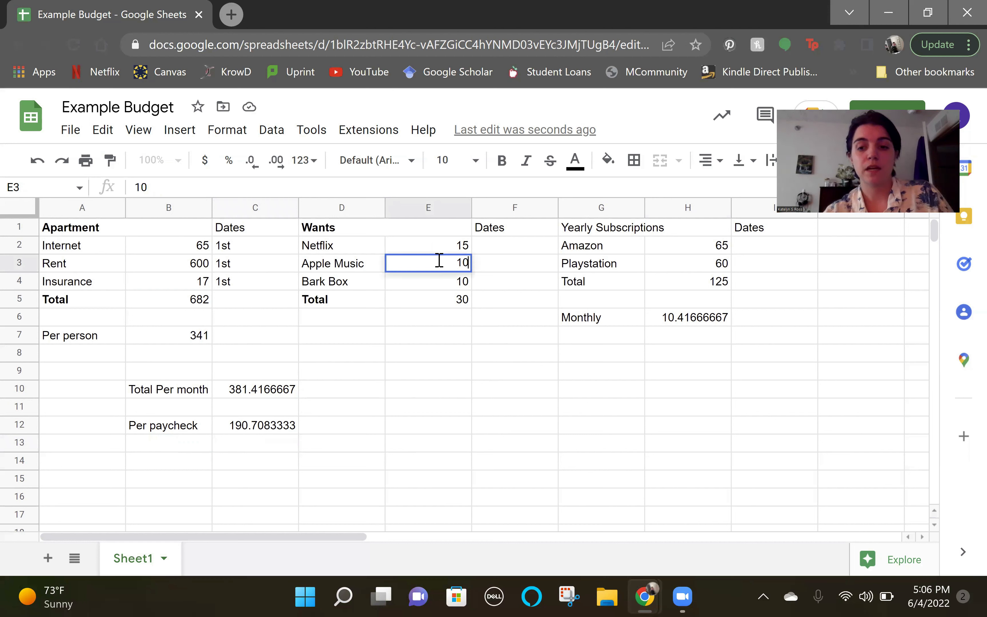
key("Return")
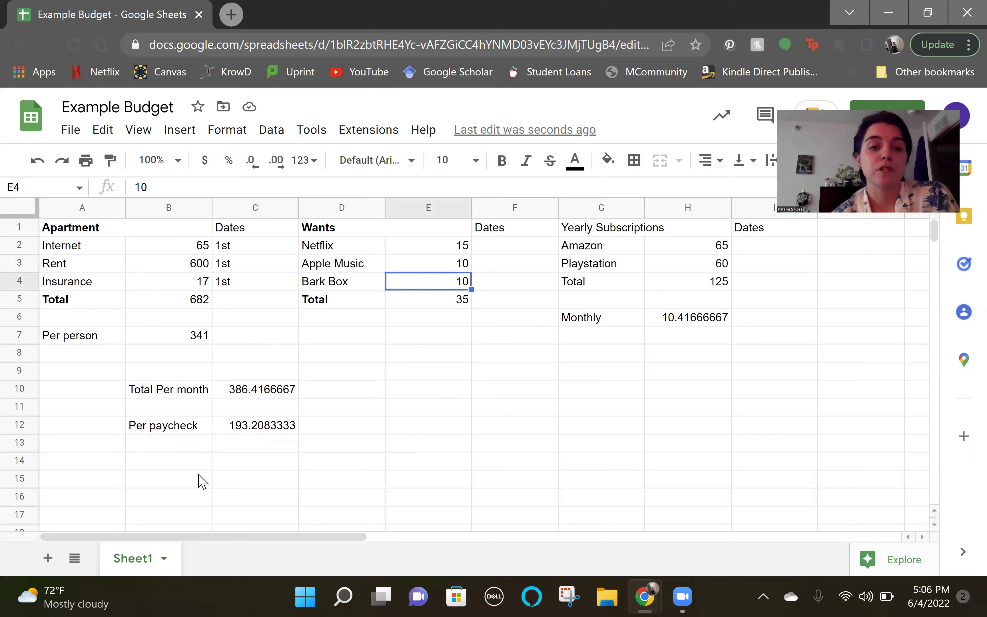
Rename the sheet Sheet1 as "Monthly".
double_click(133, 560)
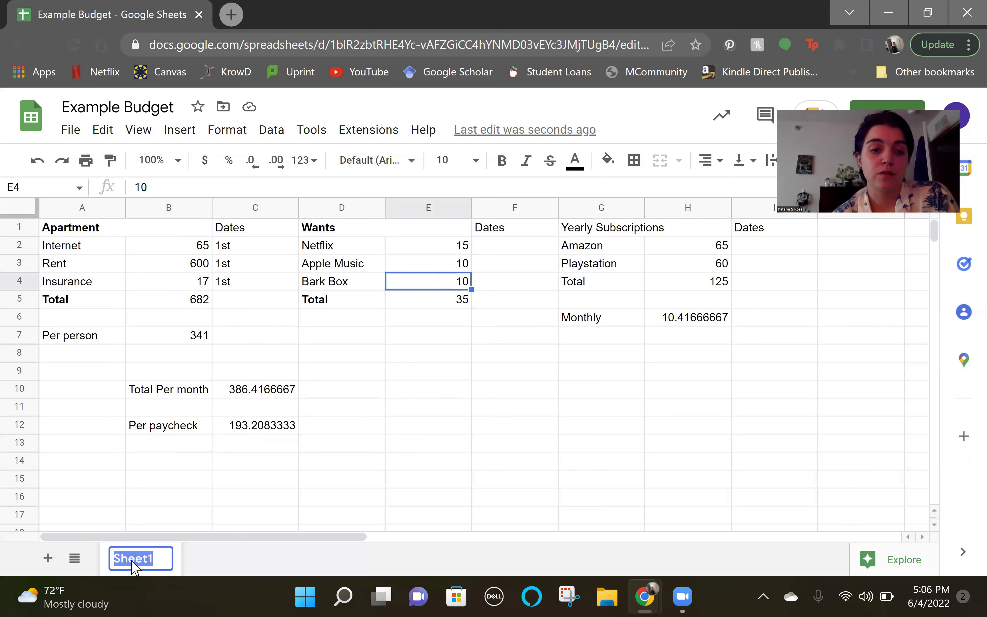
type("Monthly")
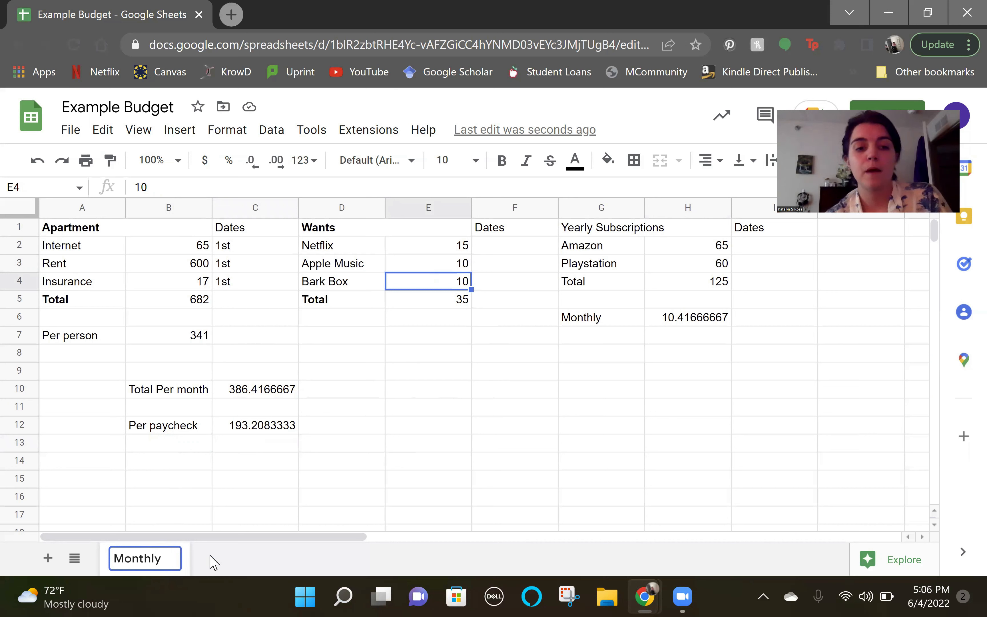
left_click(210, 556)
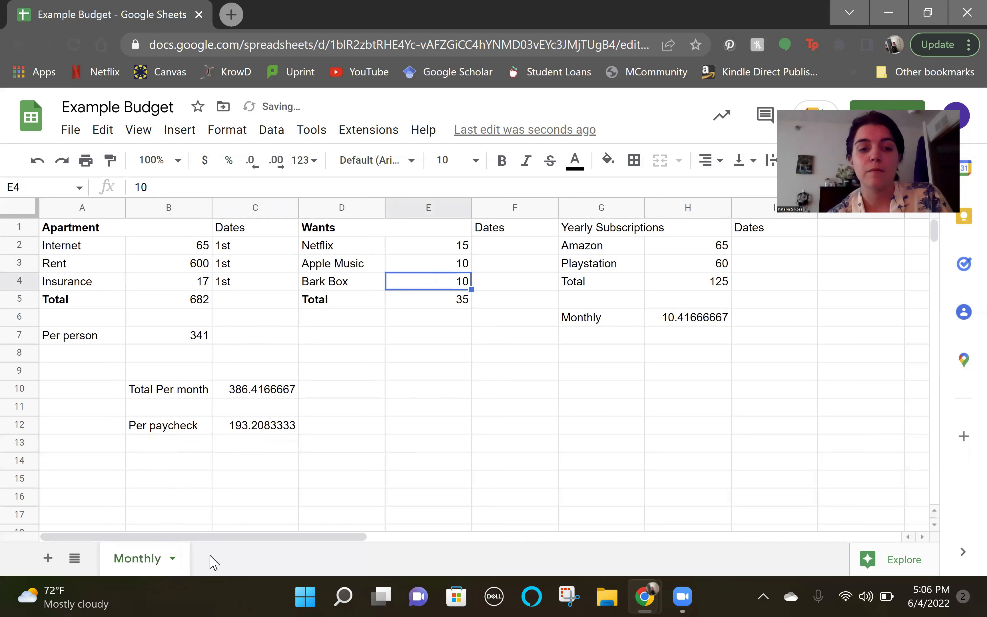
Add a second sheet and merge its cells A1:B1 for a heading.
left_click(47, 559)
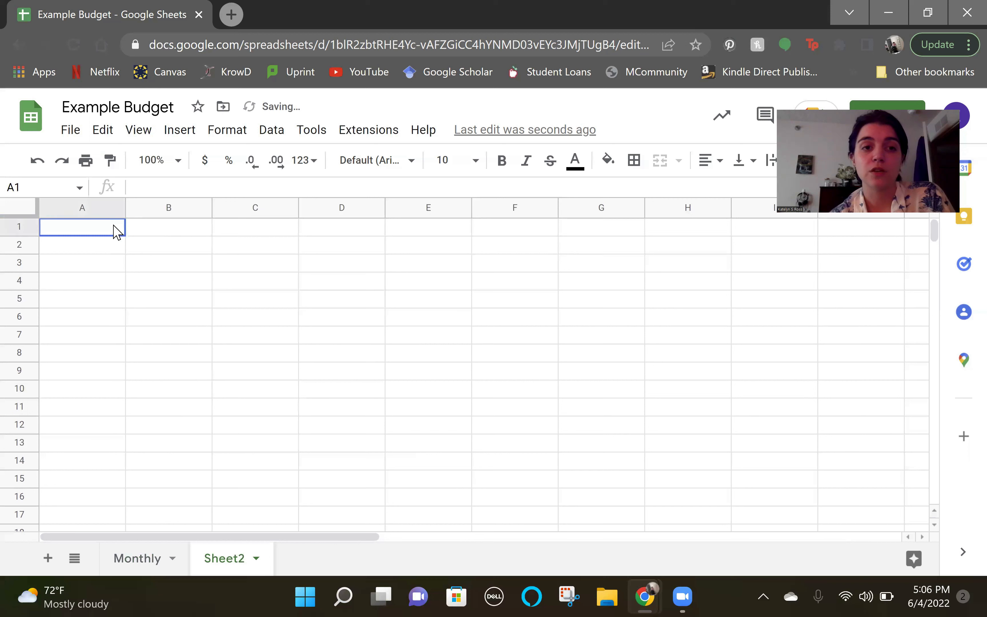
left_click_drag(115, 228, 138, 229)
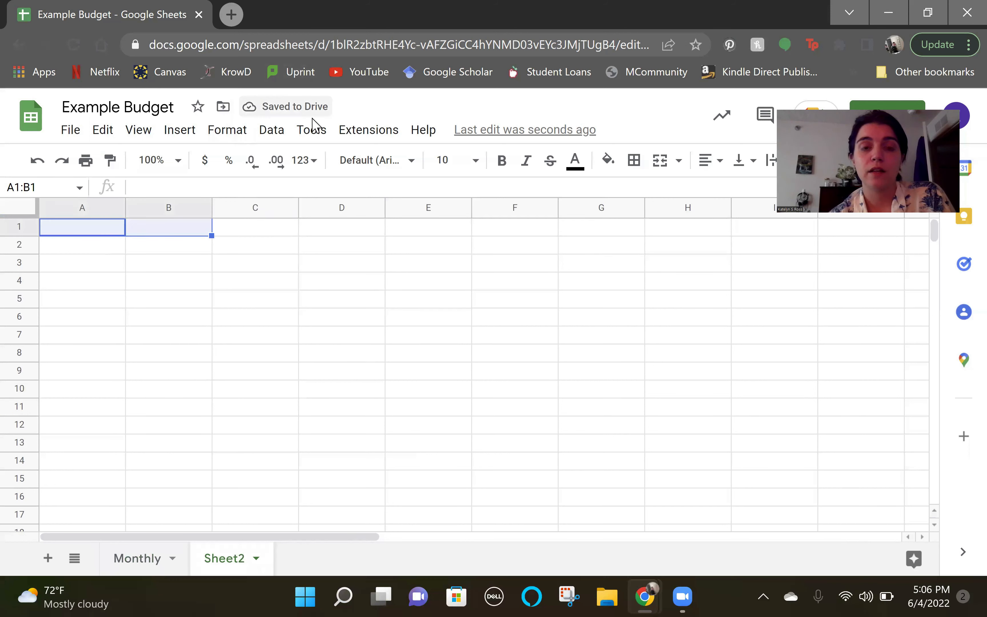
left_click(247, 136)
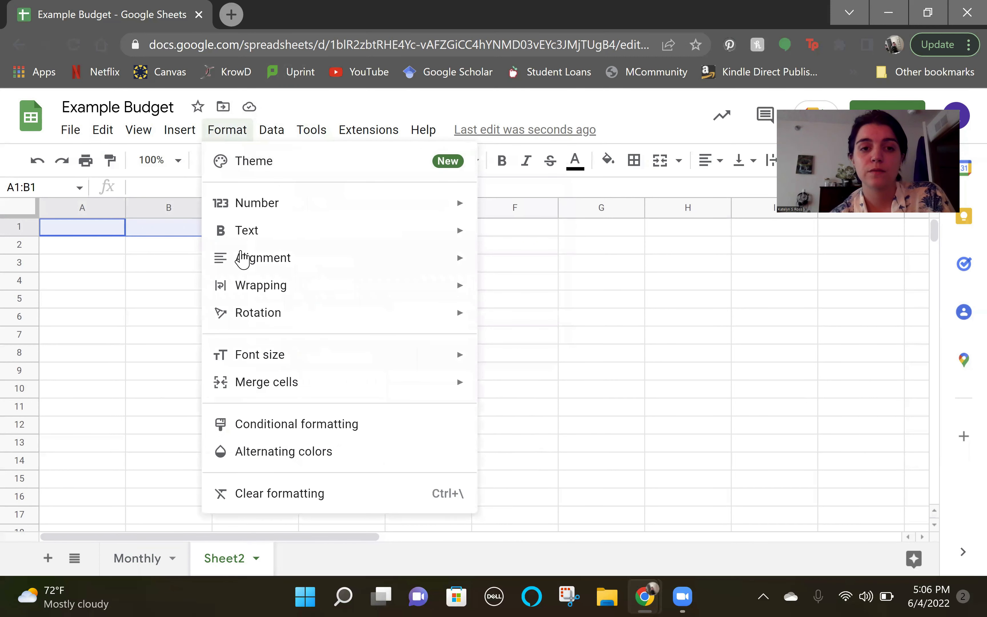
mouse_move(265, 392)
left_click(526, 389)
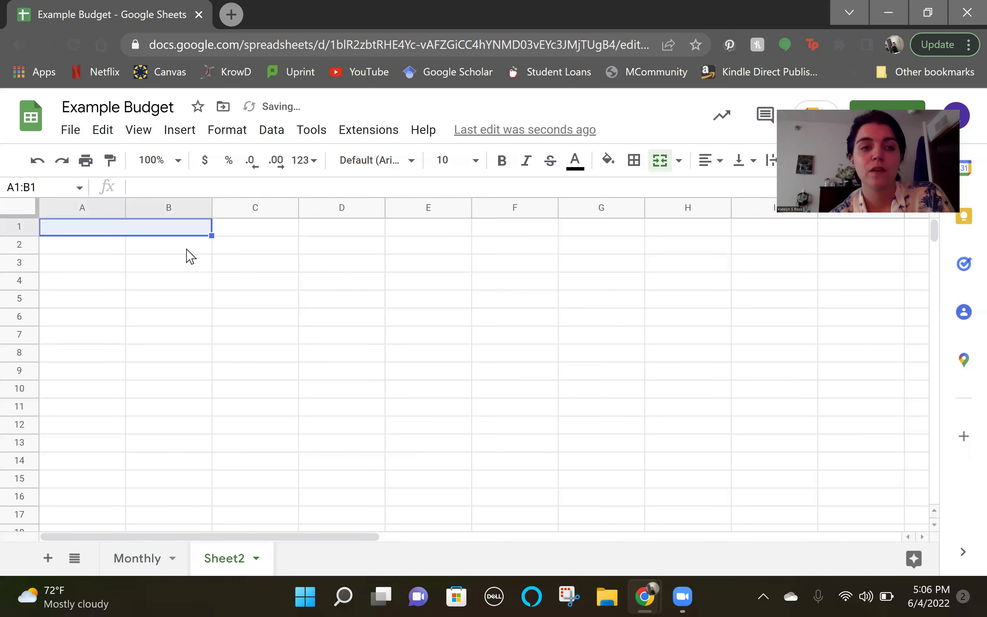
left_click(161, 232)
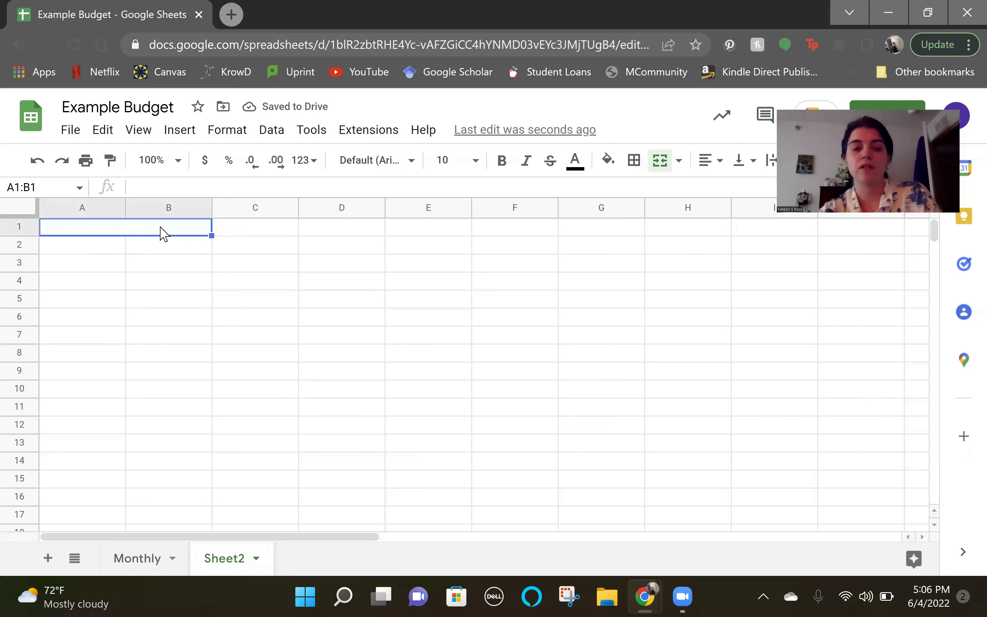
Enter the heading "June 4th Paycheck" in the merged cells A1:B1 and make it bold.
type("June ")
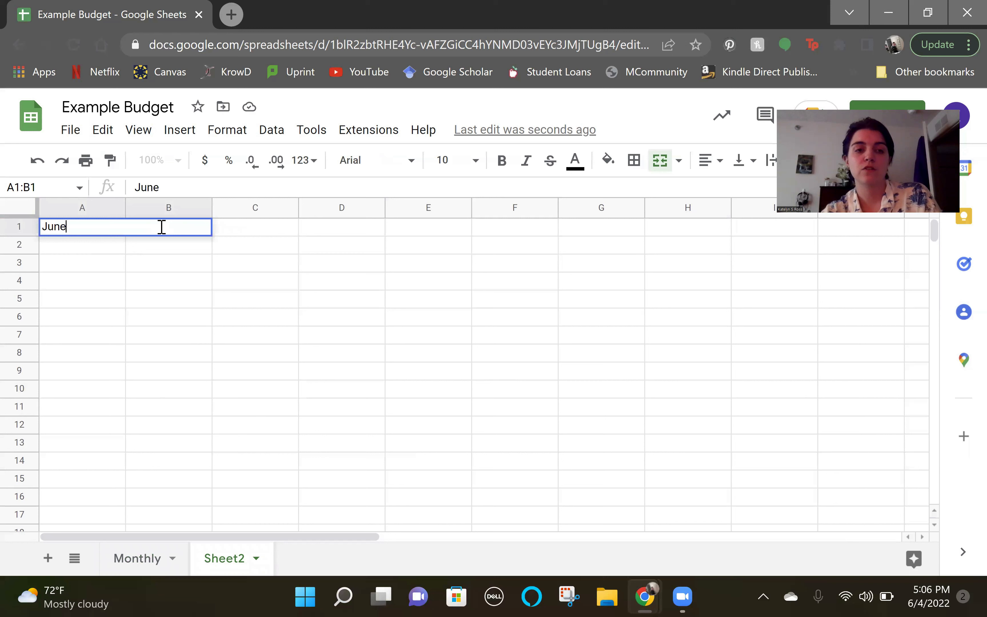
type("4th P")
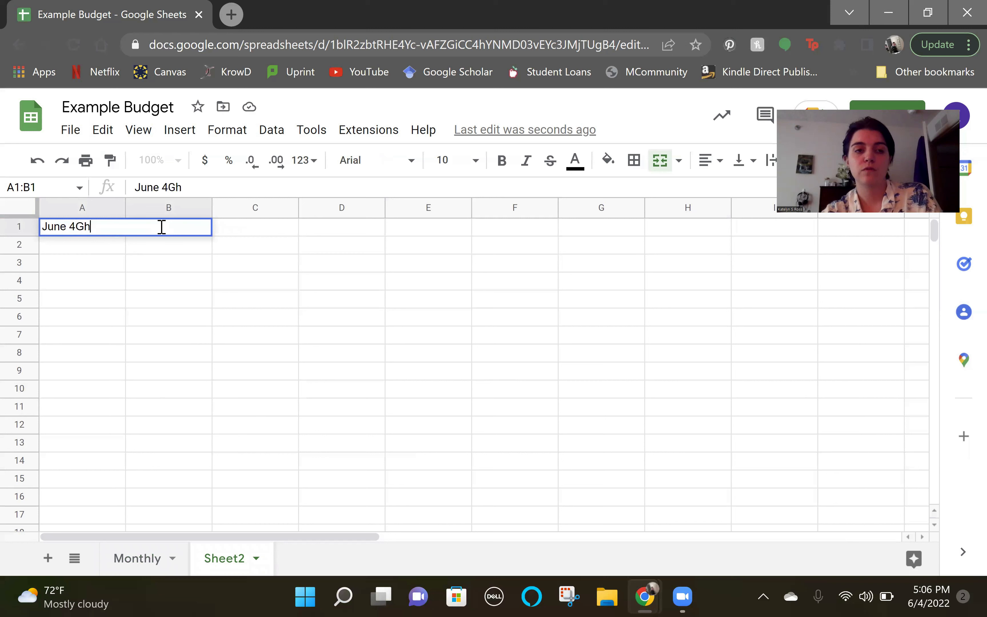
type("aycheck")
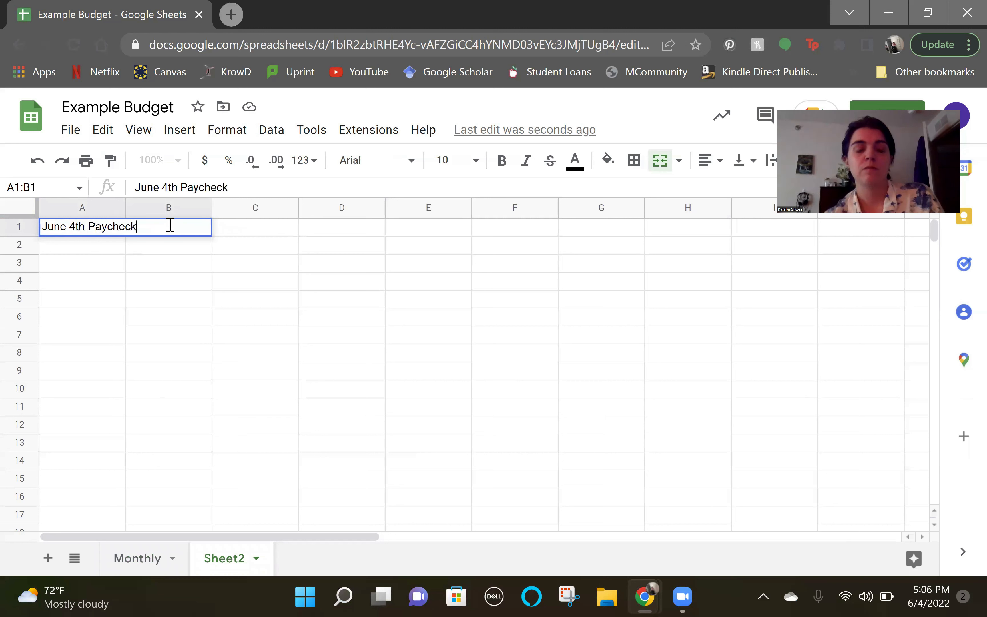
left_click(200, 258)
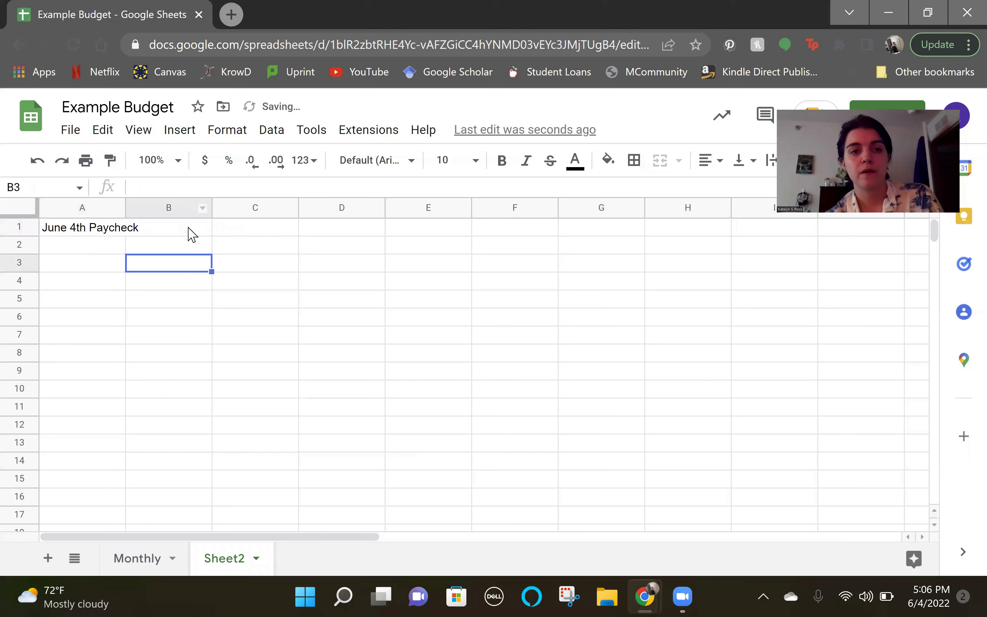
left_click(188, 231)
left_click(502, 160)
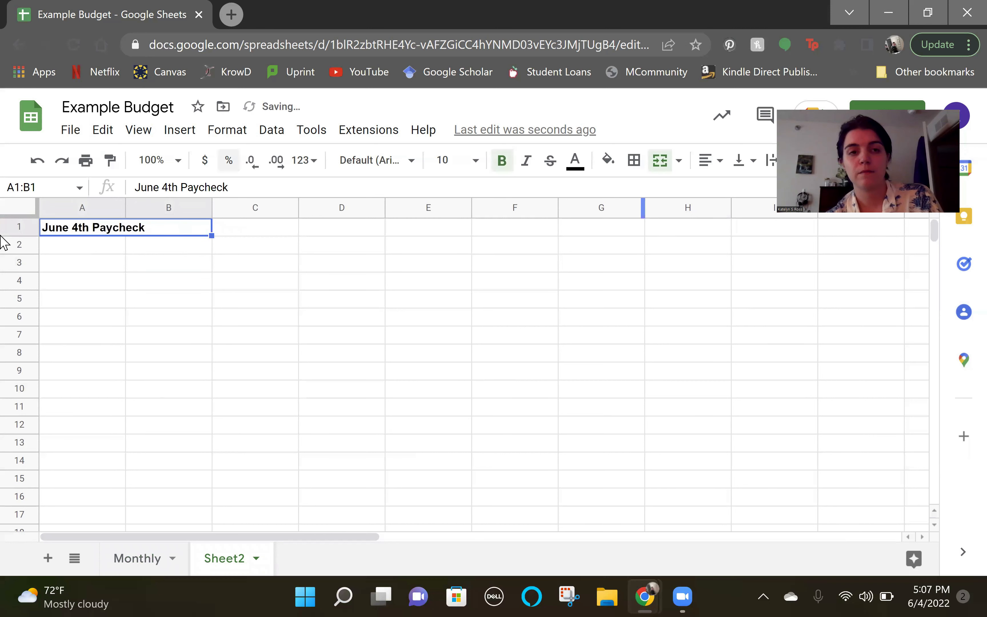
Add the labels "Check" in cell A2 and "After Bills" in cell A3.
left_click(77, 252)
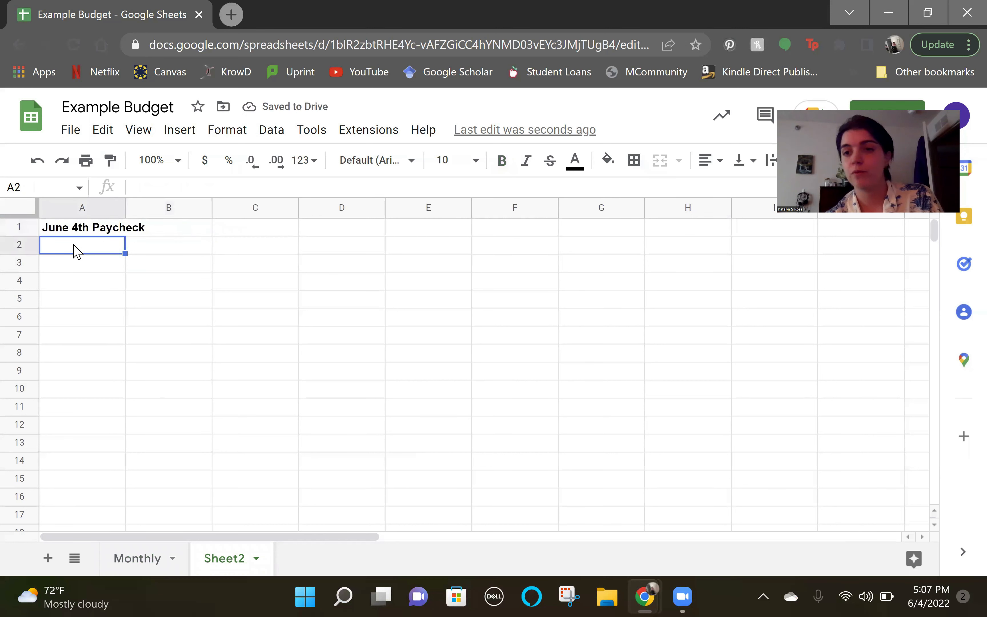
type("Check")
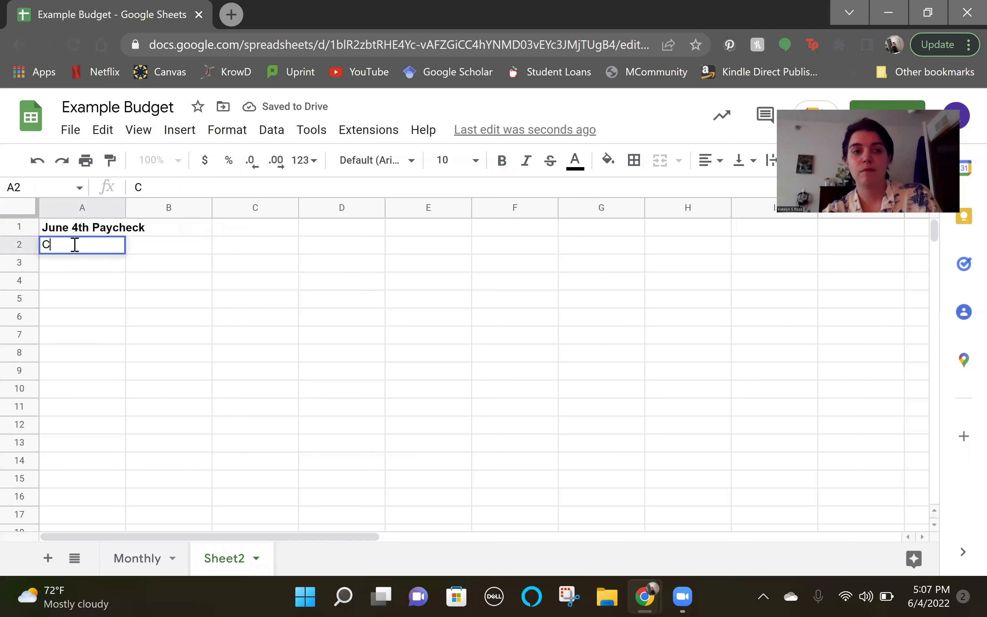
left_click(69, 268)
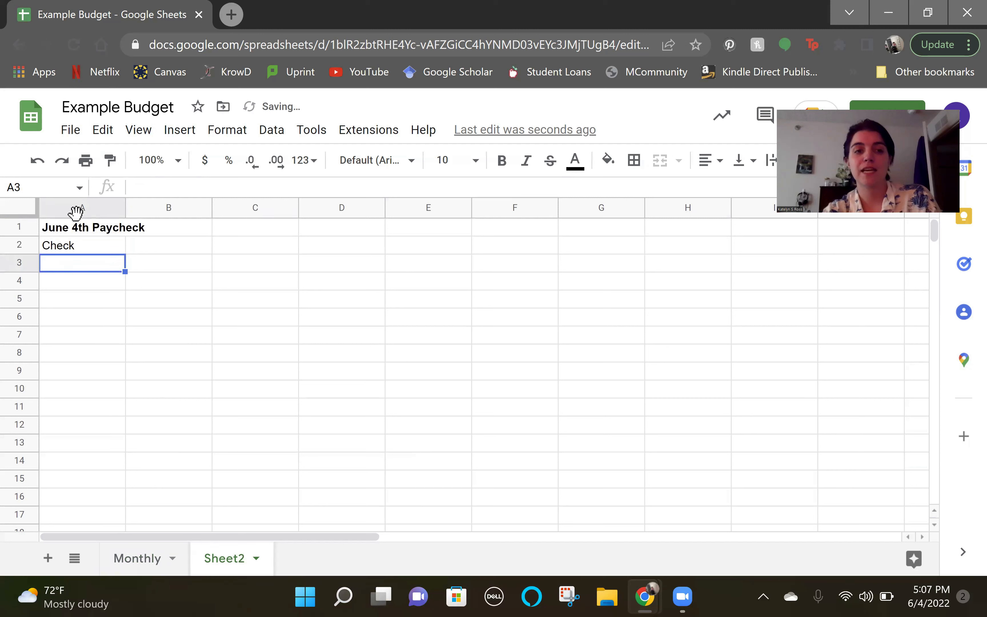
type("After Bills")
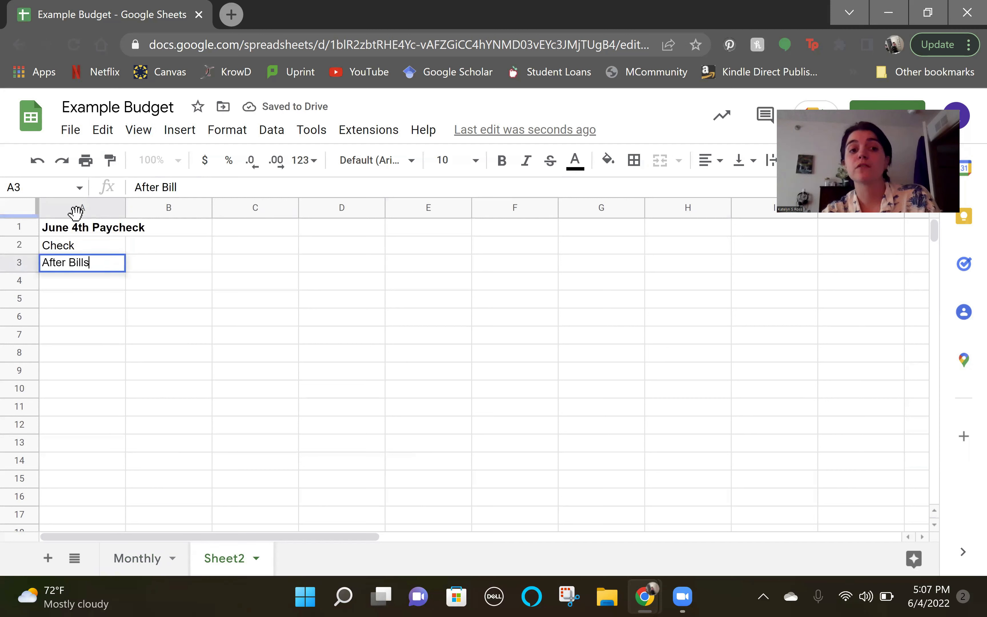
left_click(161, 271)
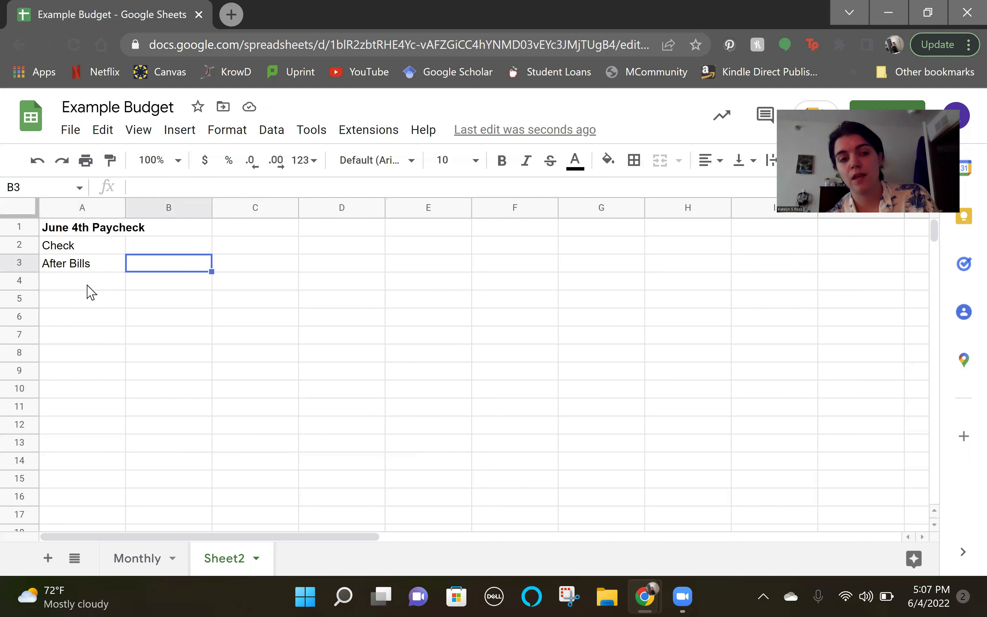
Merge cells A5:B5 into one cell for a section heading.
left_click(77, 304)
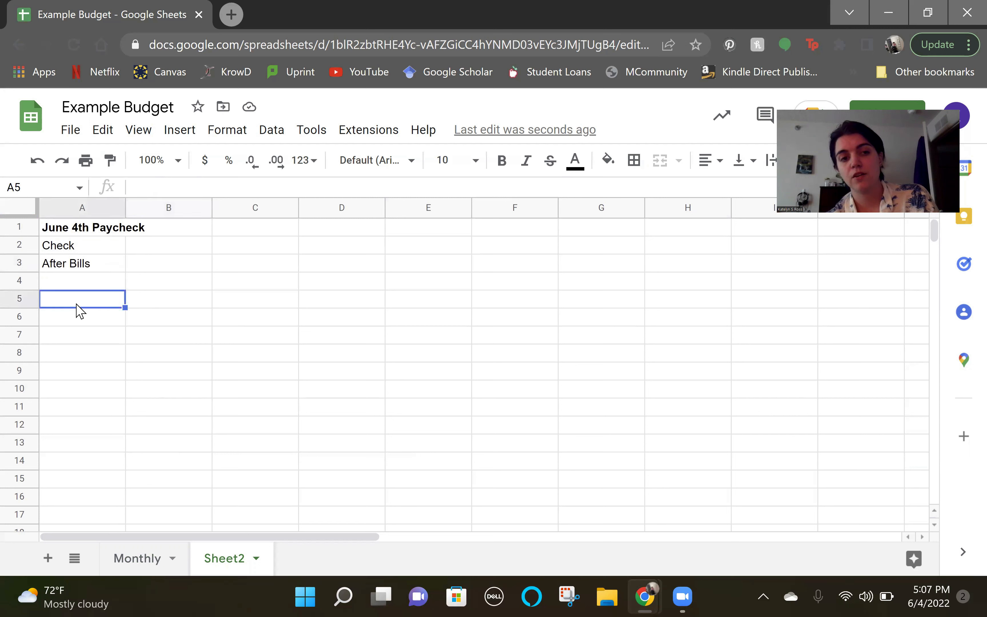
left_click_drag(88, 308, 137, 302)
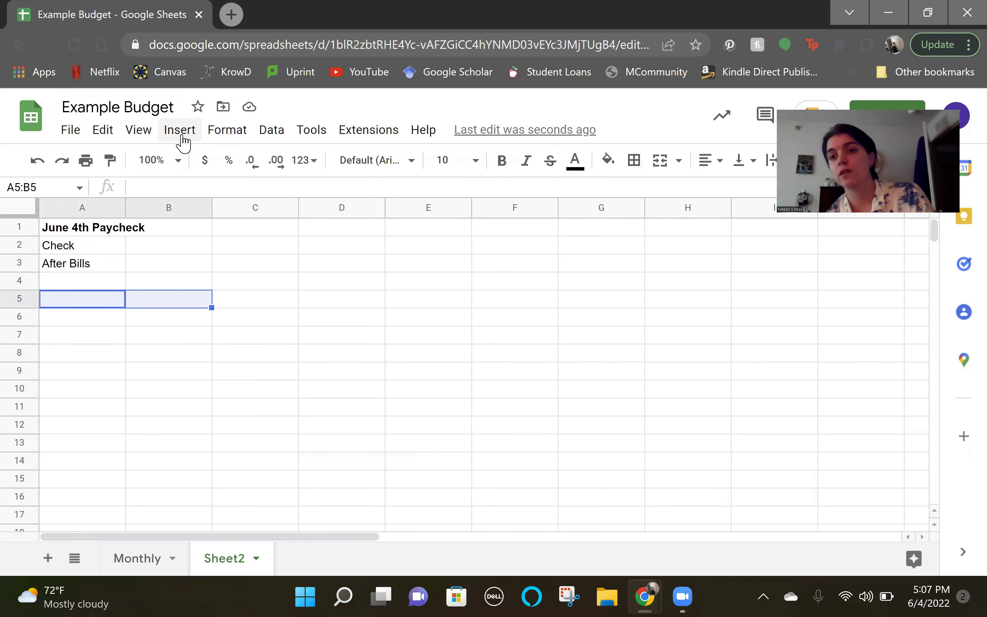
left_click(229, 138)
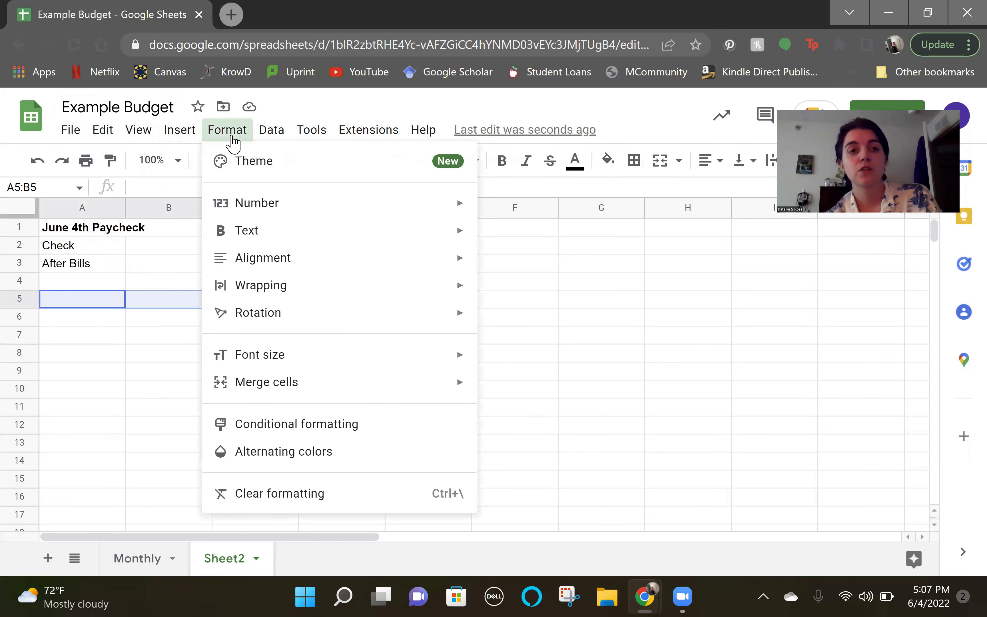
mouse_move(326, 379)
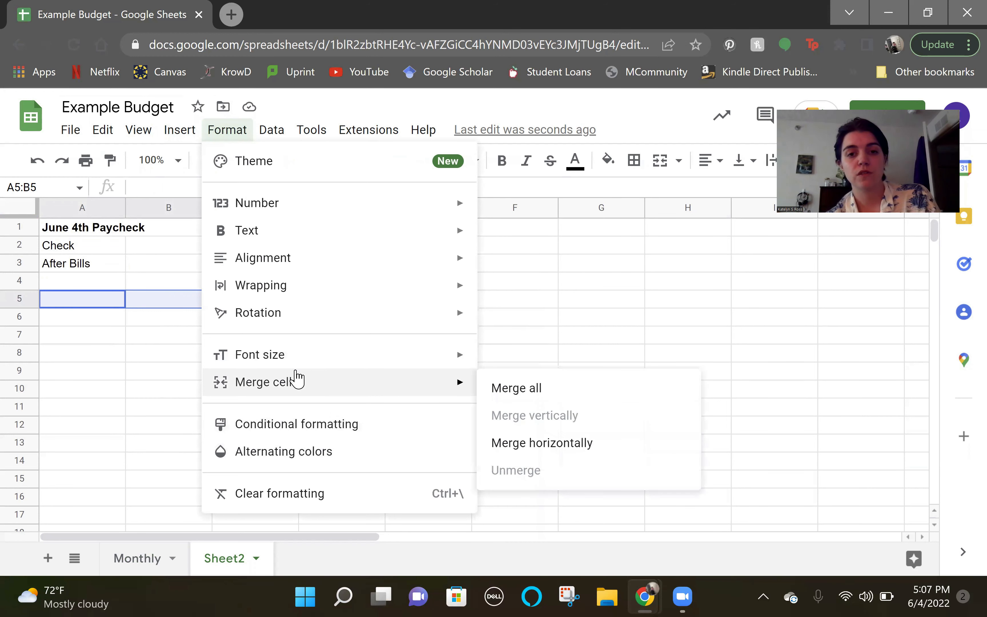
left_click(505, 389)
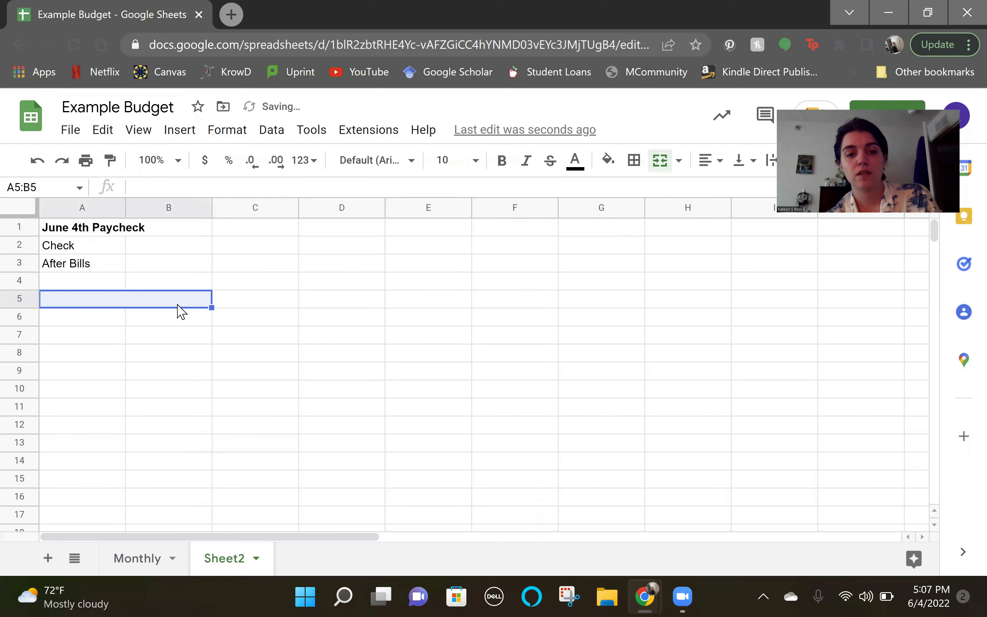
Enter the heading "Cash Envolpes" in the merged cells A5:B5 and make it bold.
type("Cash ")
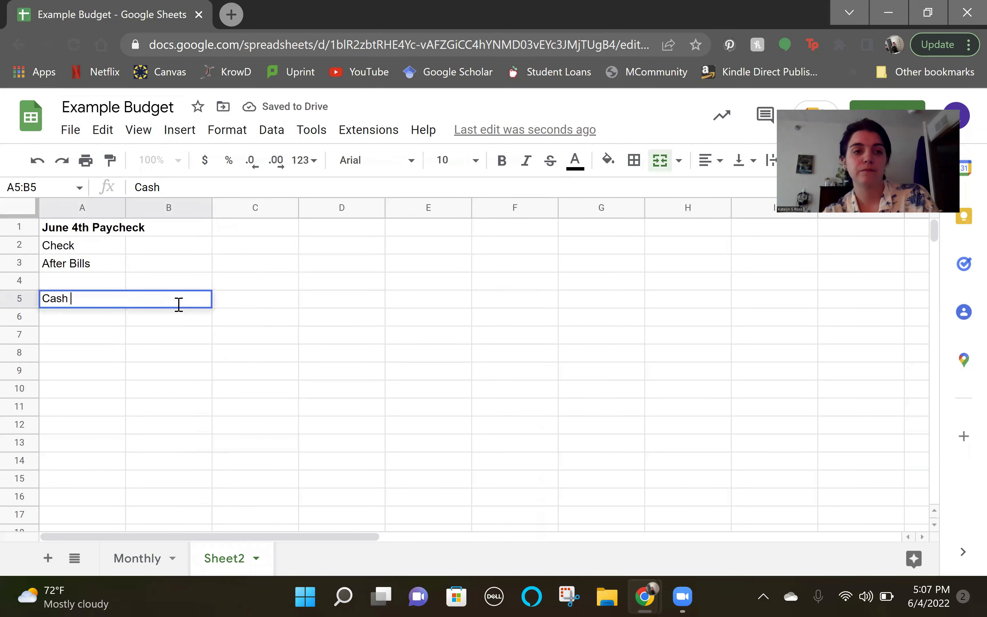
type("Envolpes")
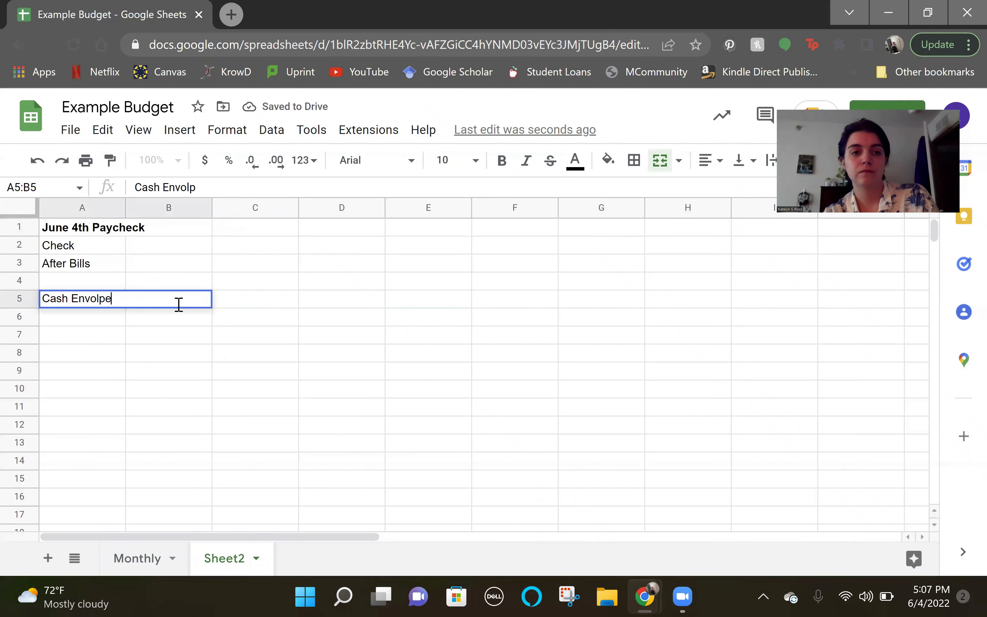
left_click(271, 286)
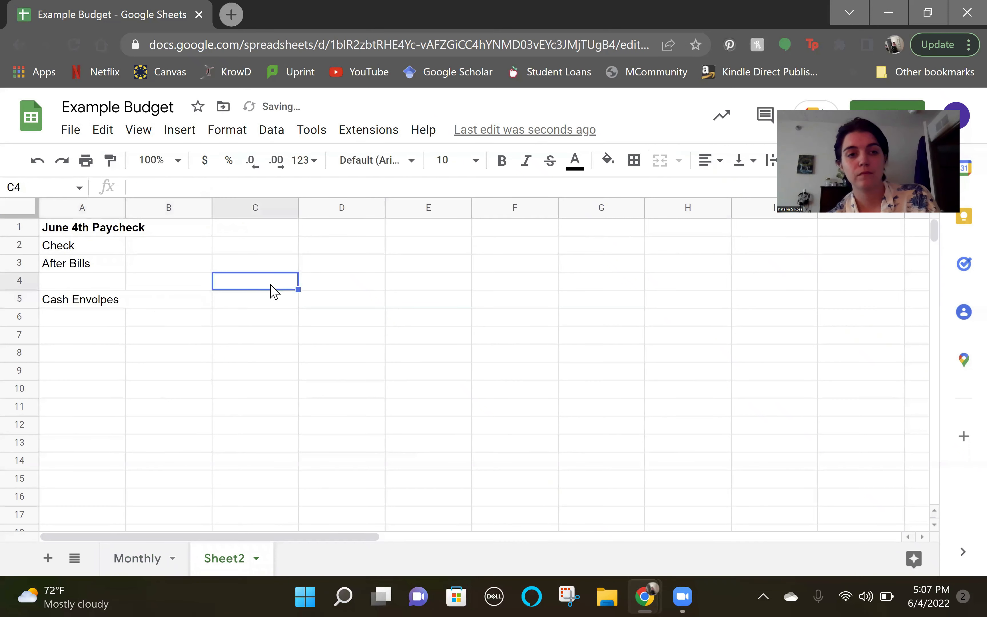
left_click(148, 300)
left_click(501, 160)
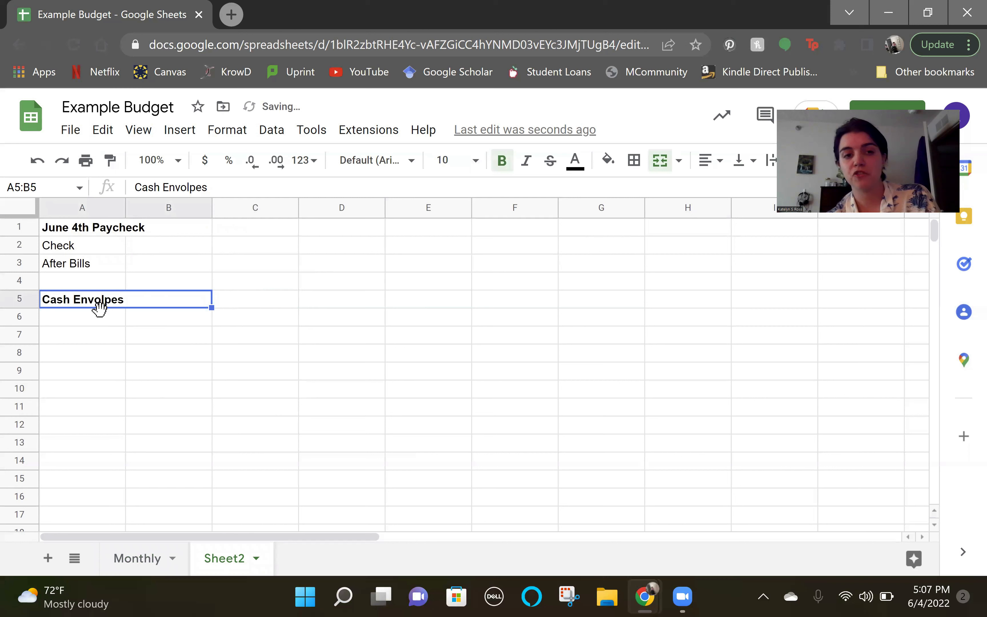
List the envelope categories "Groeceries", "Gas" and "Spending" in cells A6 to A8.
left_click(79, 325)
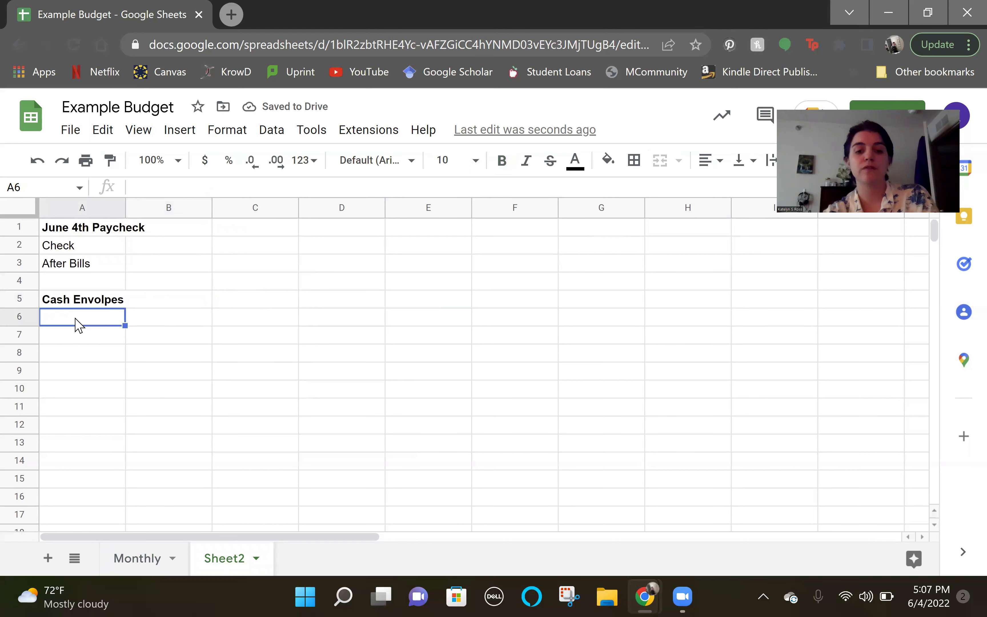
type("F")
key("BackSpace")
type("Gro")
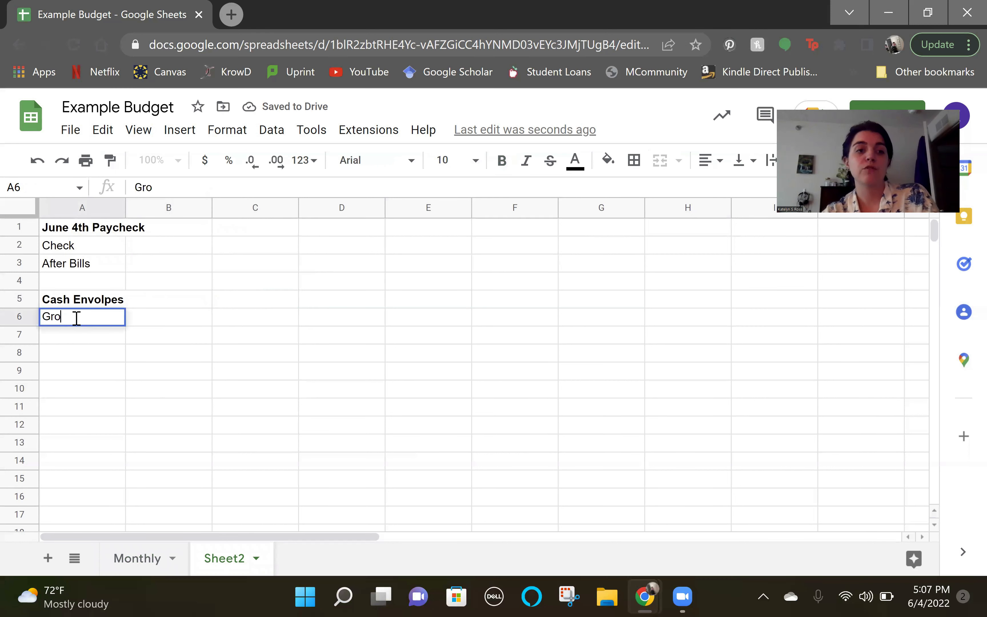
type("eceries")
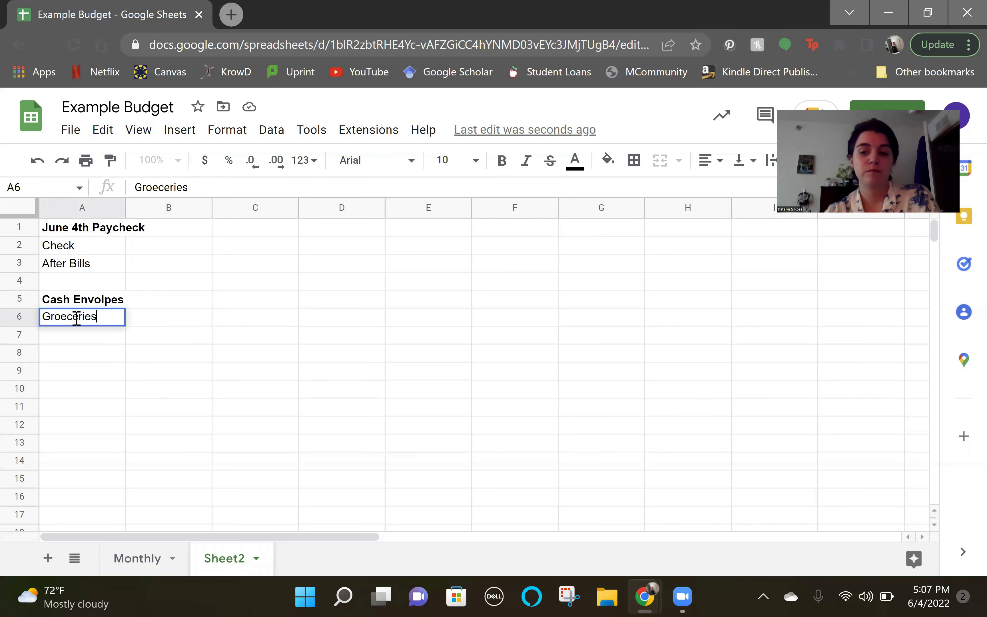
key("Return")
type("Gas")
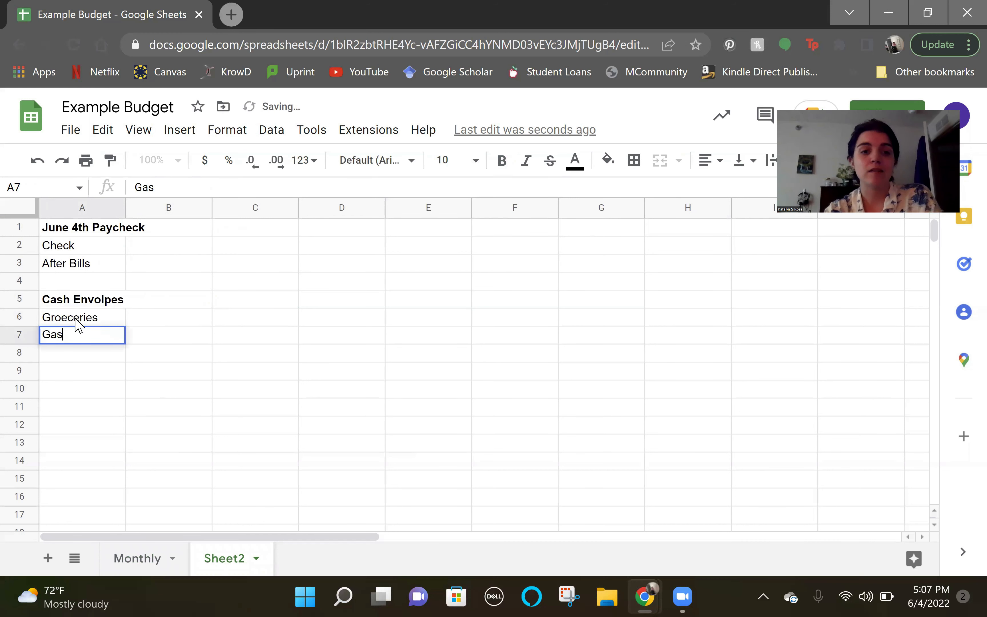
key("Return")
type("Spe")
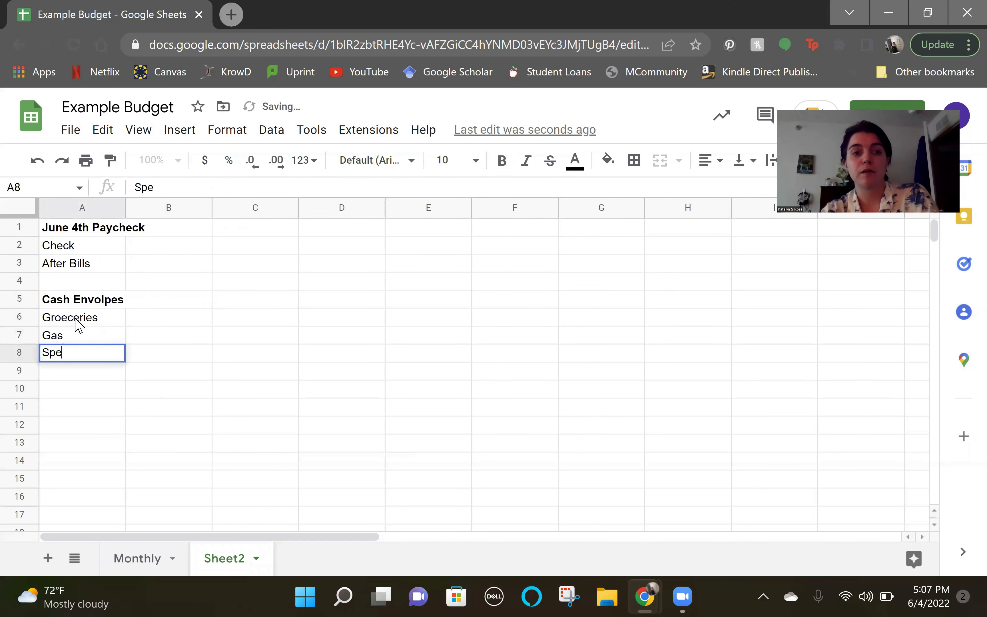
type("nding M")
key("BackSpace")
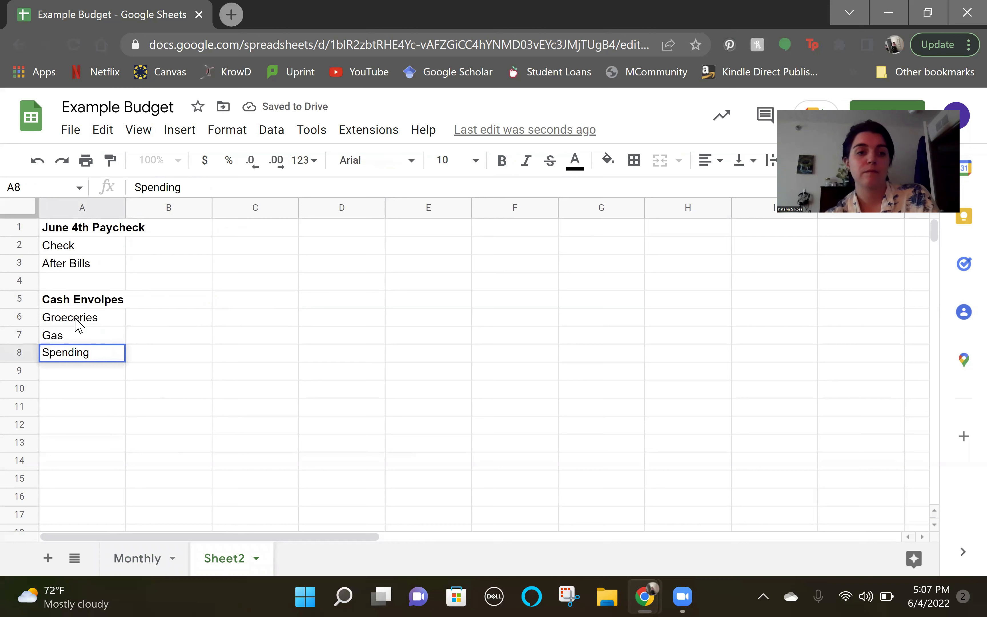
Add the labels "Total" in cell A9 and "Remaining" in cell A10 below the envelope categories.
left_click(76, 377)
type("Total")
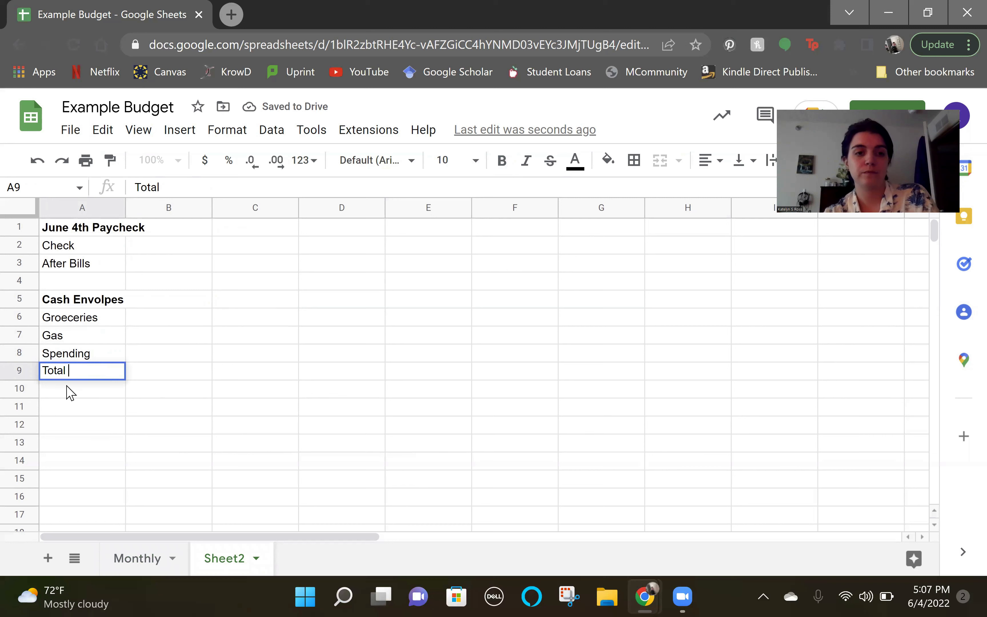
left_click(66, 392)
type("Remaining")
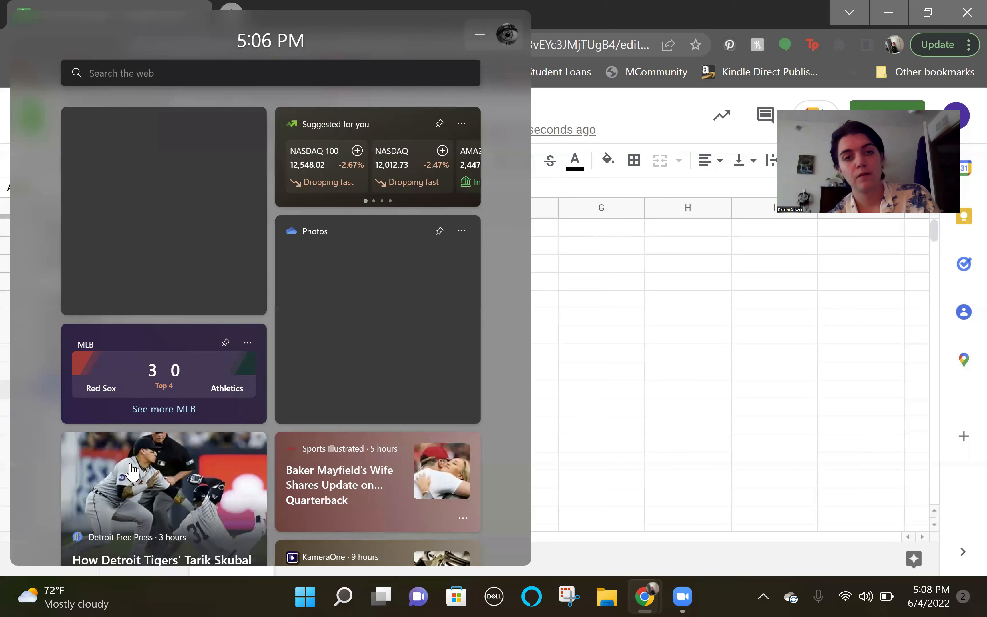
left_click(639, 377)
left_click(147, 307)
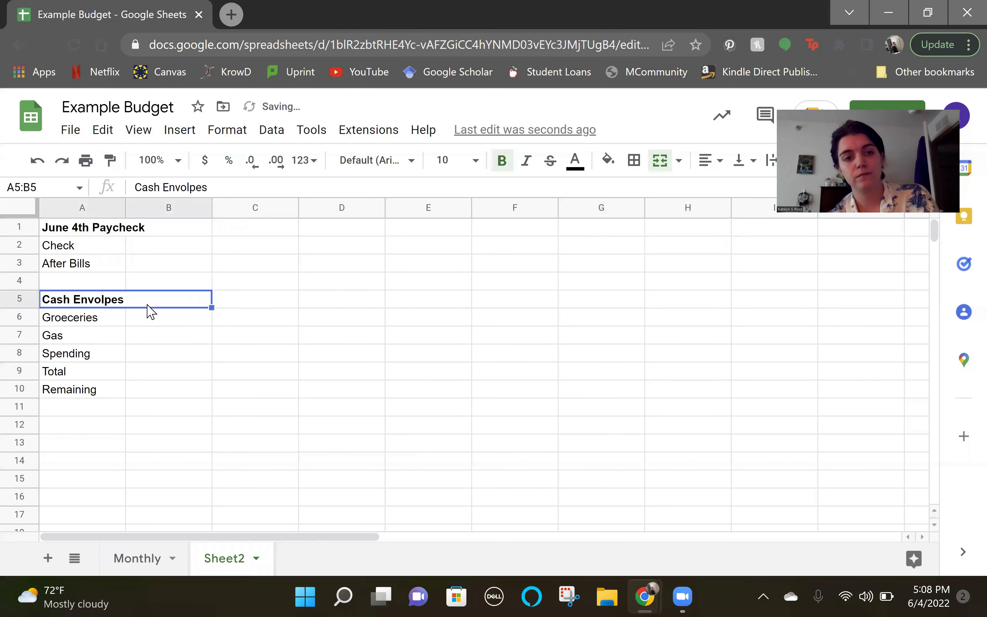
left_click(147, 322)
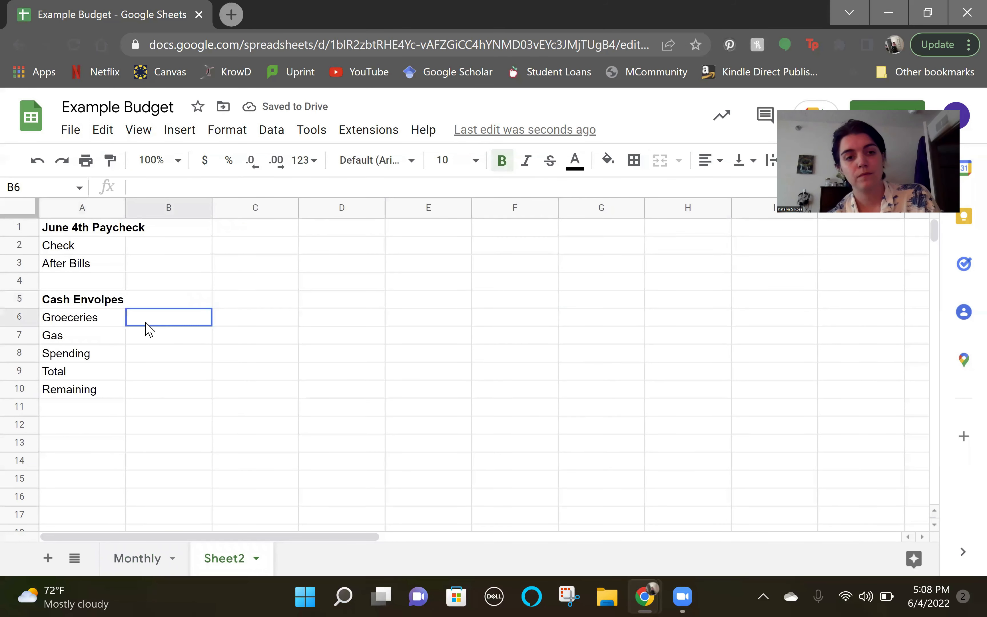
Enter 700 as the check amount in cell B2.
left_click(154, 245)
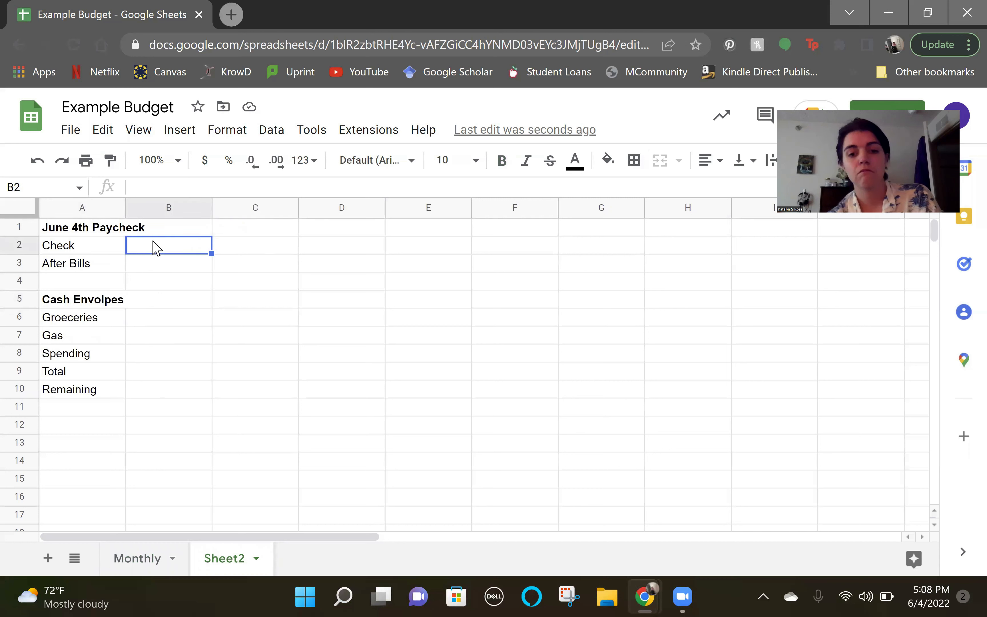
type("700")
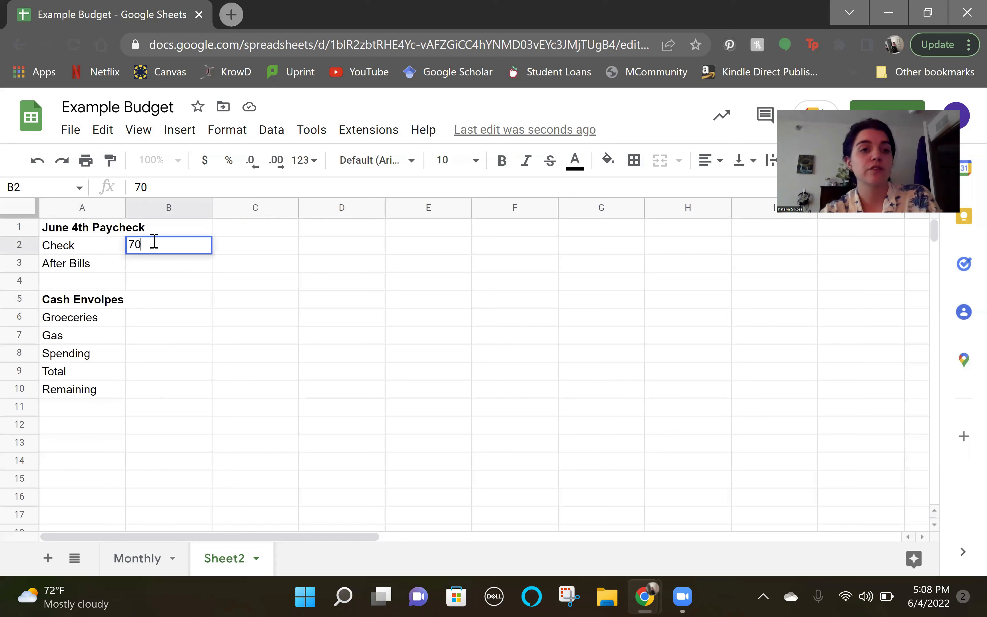
left_click(153, 271)
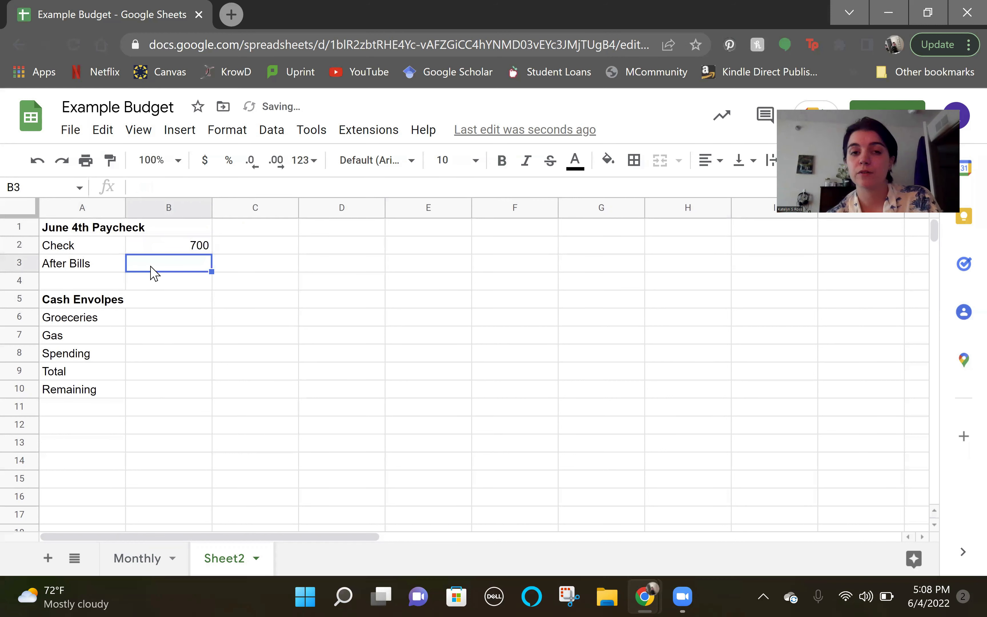
Calculate the After Bills amount in cell B3 by subtracting the Monthly sheet's per-paycheck cost, using the formula =B2-Monthly!C12.
type("=")
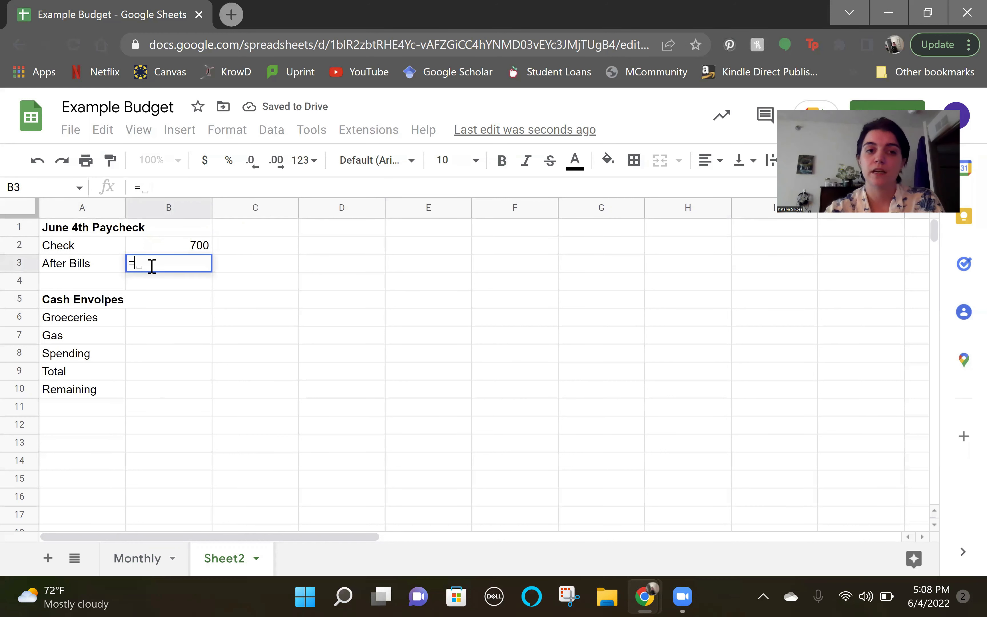
left_click(168, 253)
type("-")
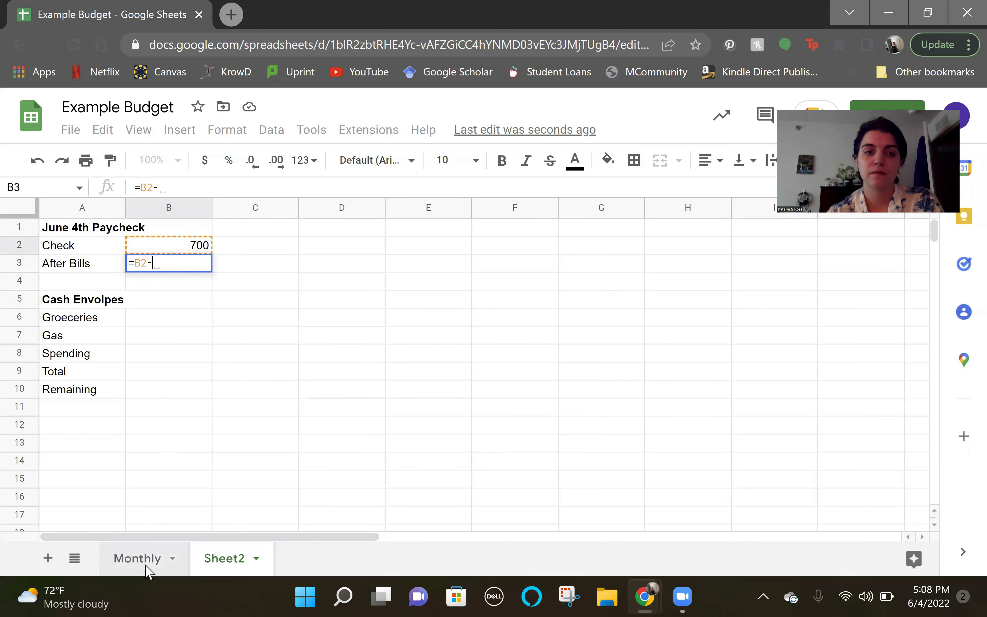
left_click(146, 568)
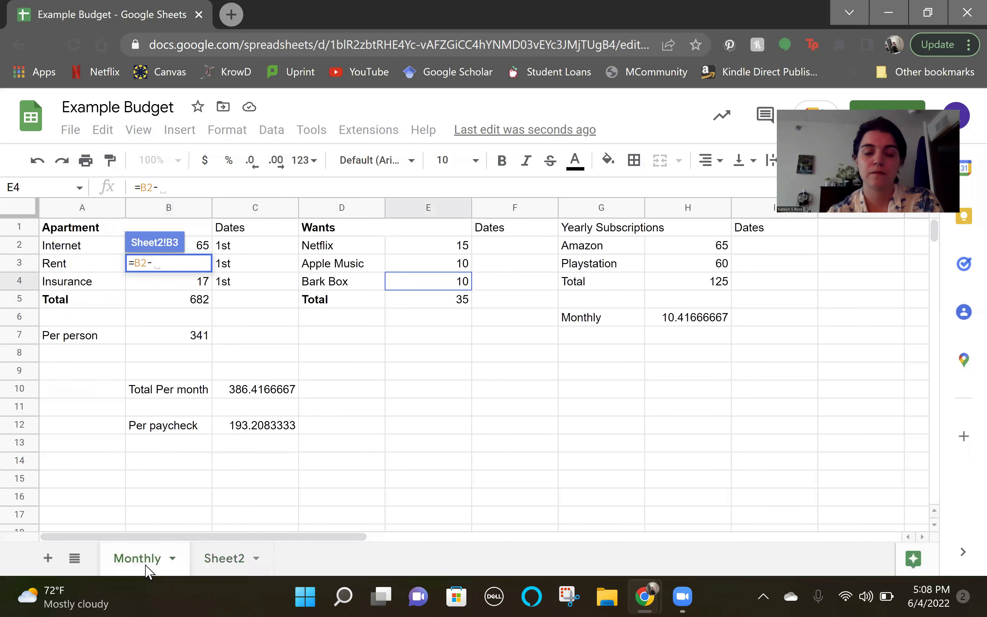
left_click(287, 426)
key("Return")
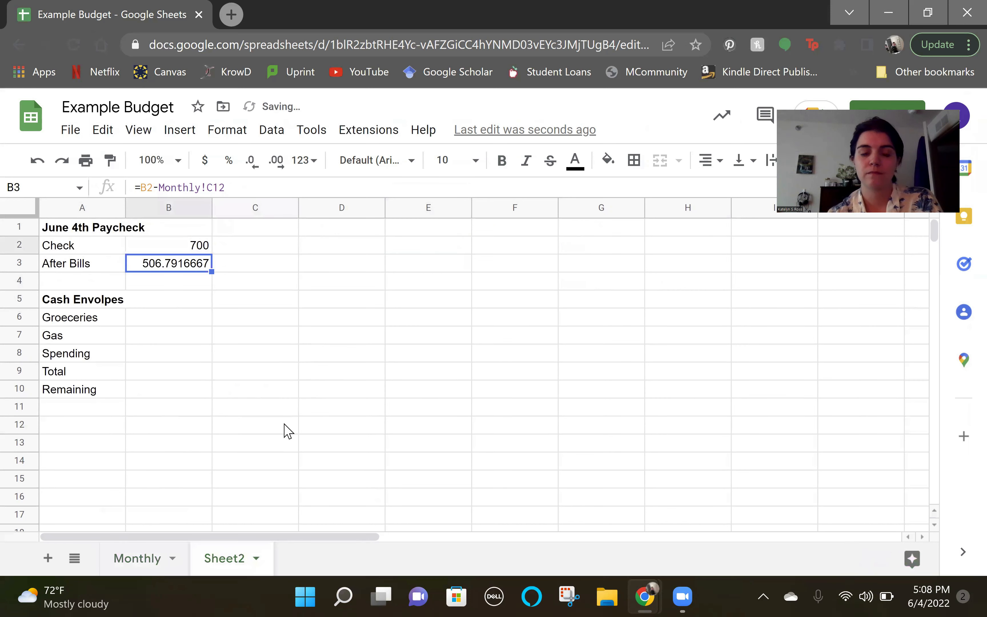
left_click(254, 306)
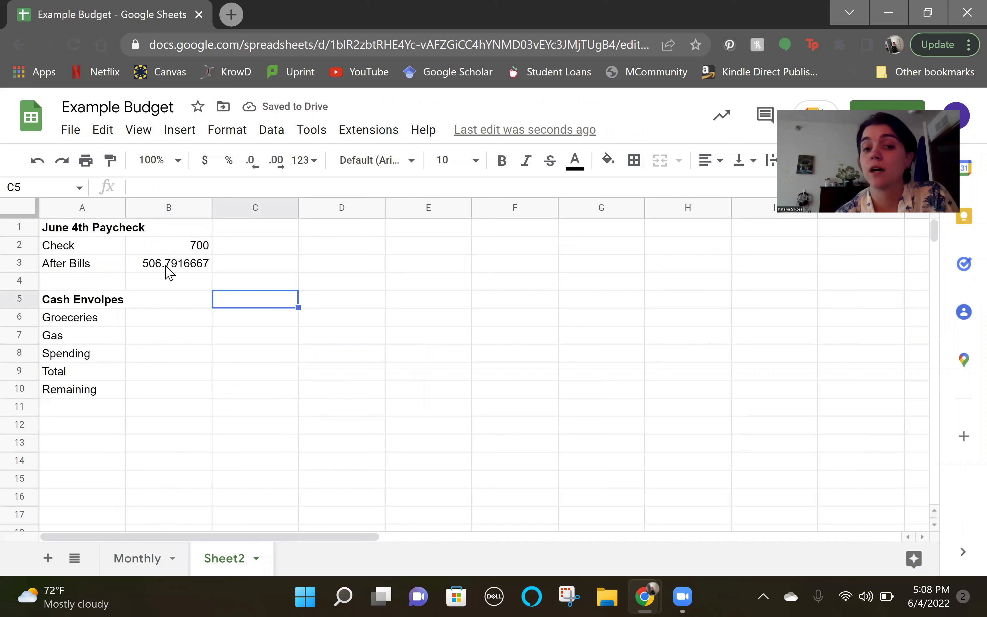
right_click(237, 562)
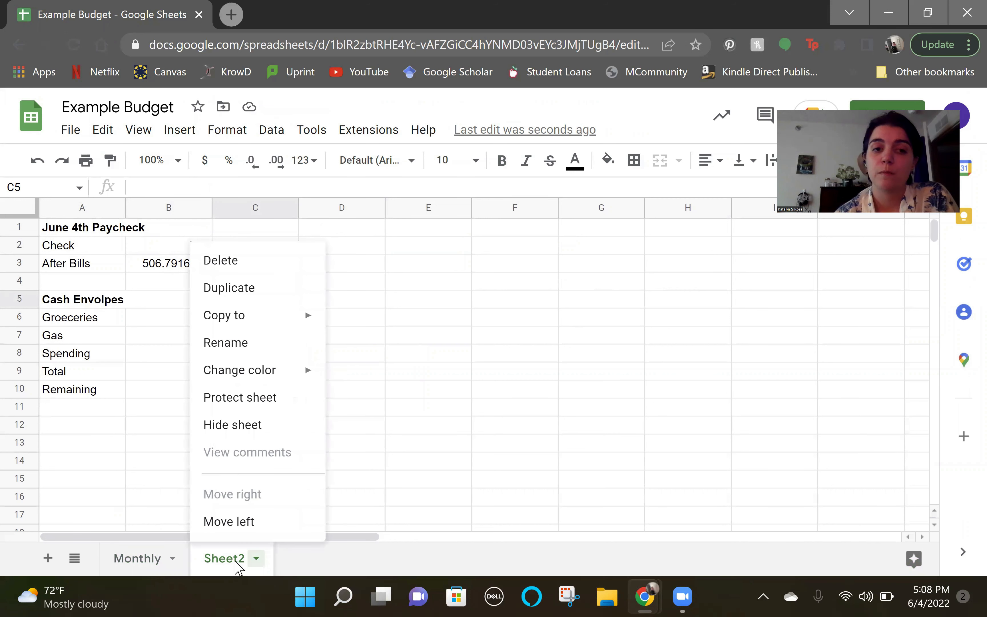
mouse_move(259, 315)
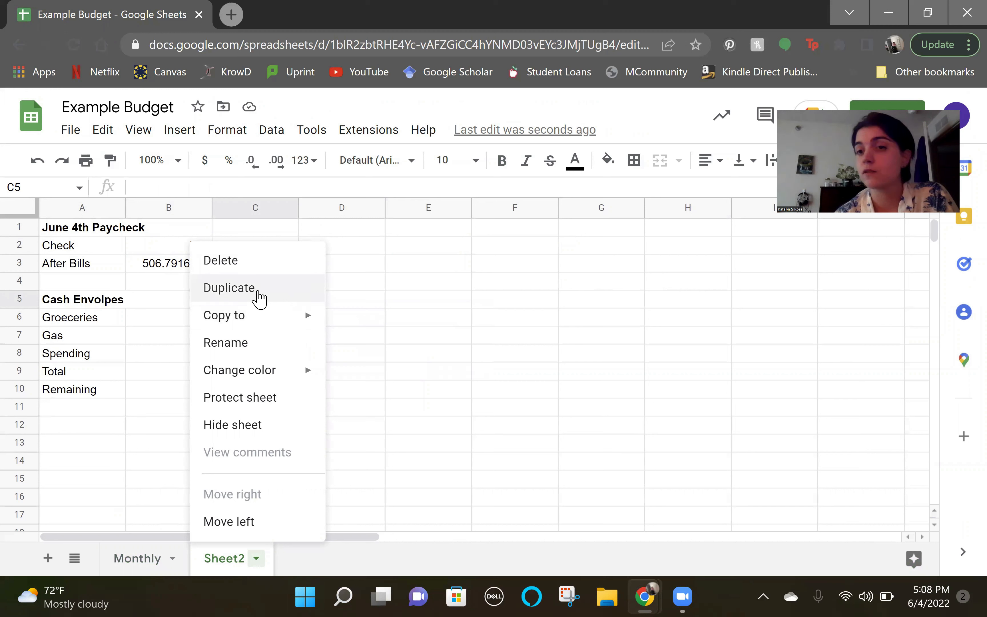
left_click(510, 413)
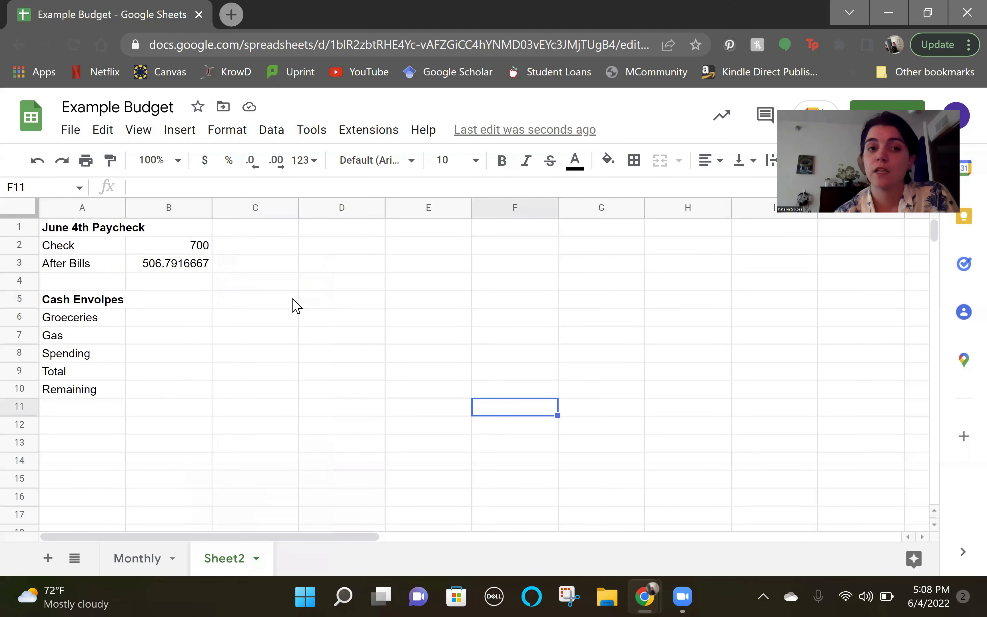
left_click(190, 253)
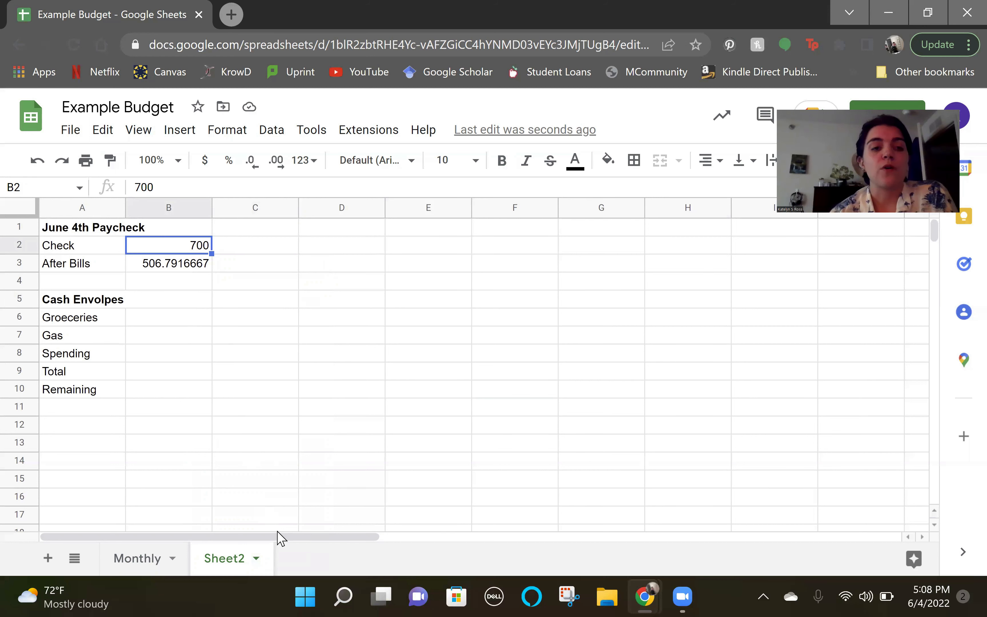
Enter the cash envelope amounts in cells B6 to B8: 50 for groceries, 50 for gas and 10 for spending.
left_click(167, 324)
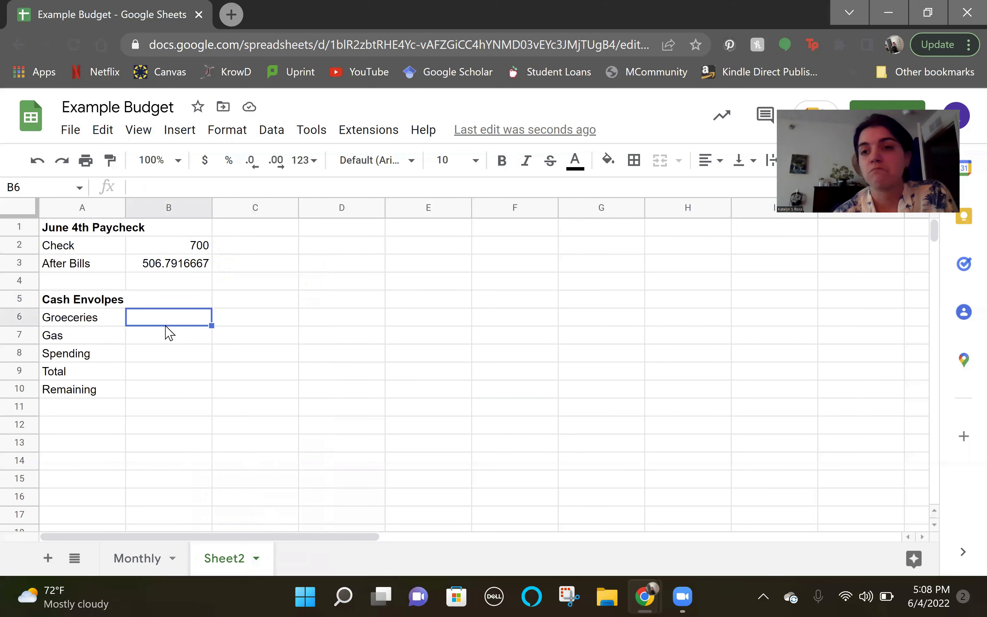
type("50")
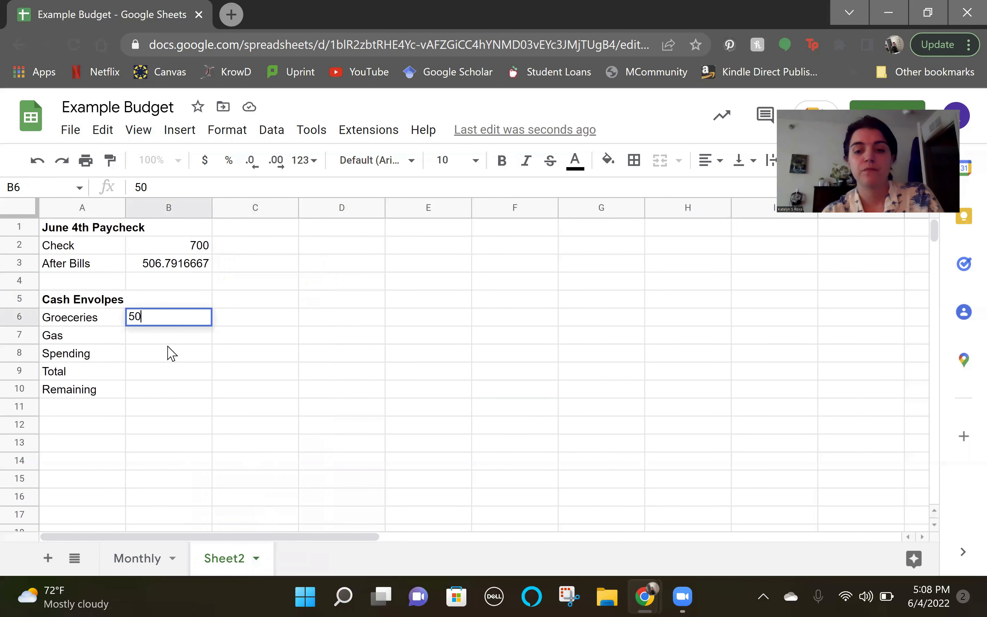
key("Return")
type("50")
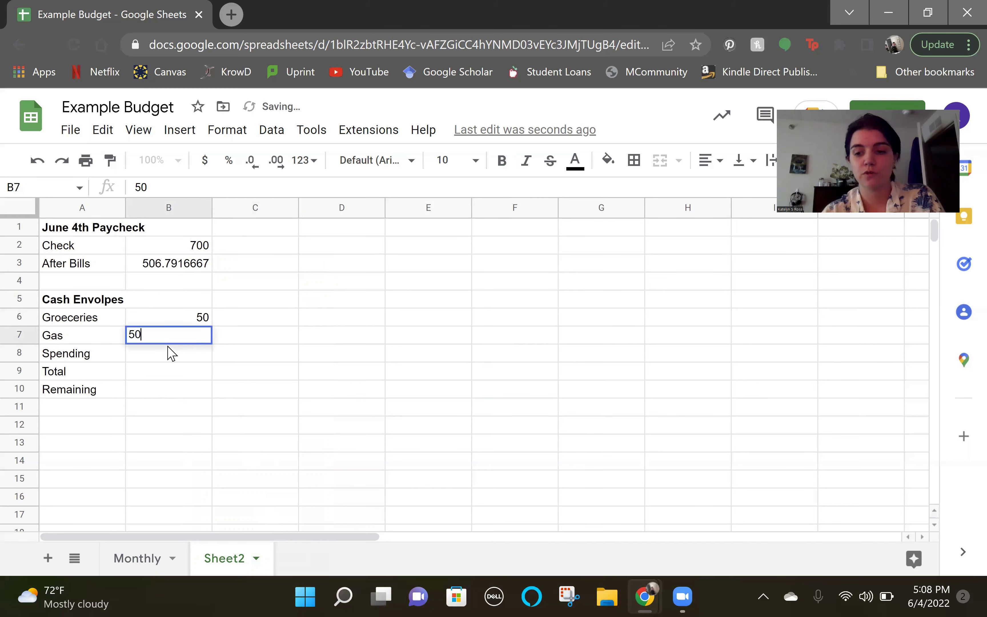
key("Return")
type("10")
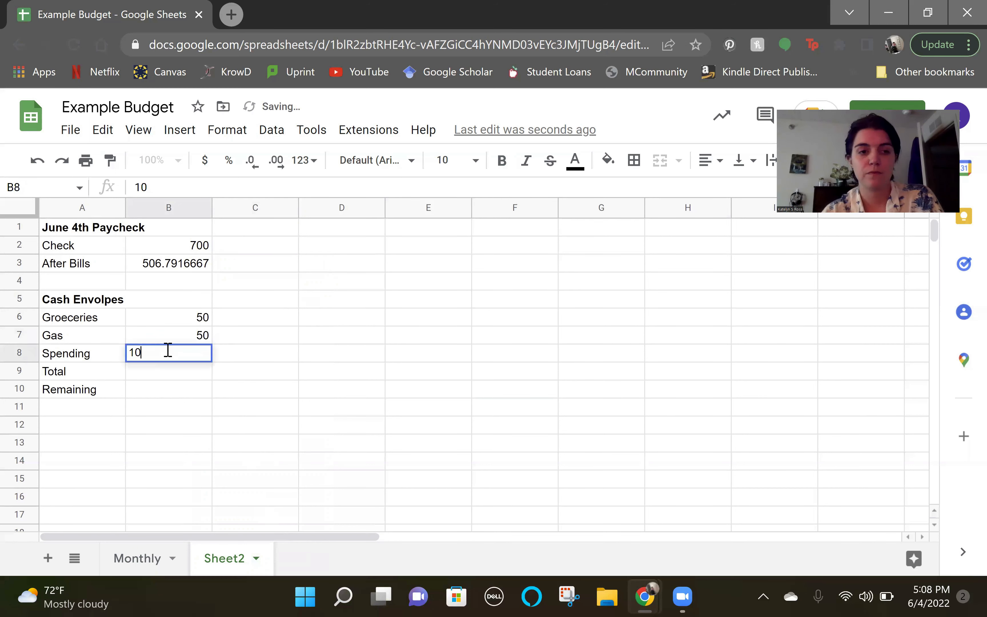
key("Return")
Total the cash envelope amounts in cell B9 with the formula =sum(B6:B8).
type("=")
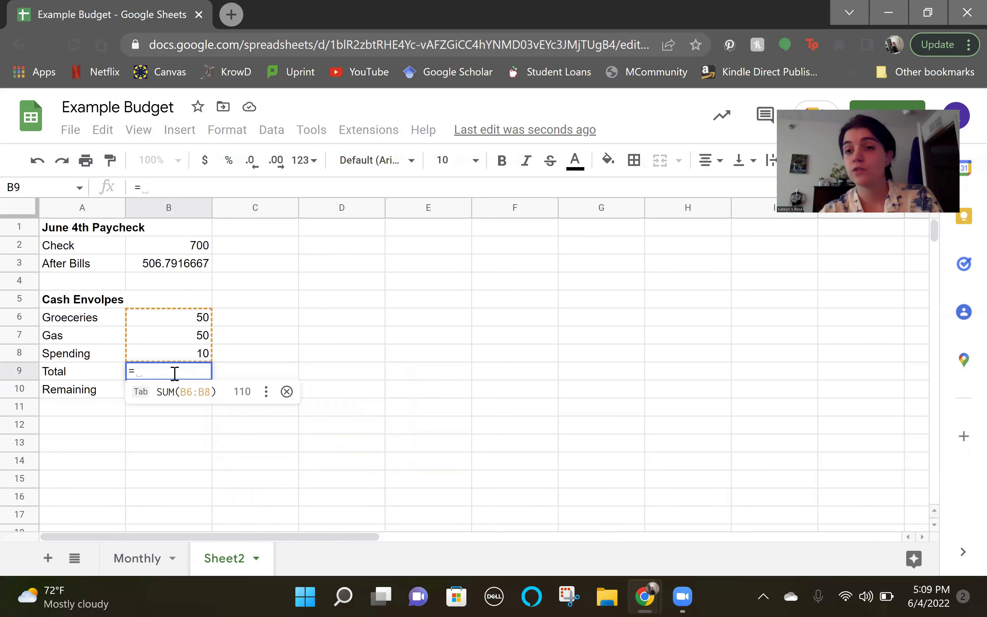
type("sum")
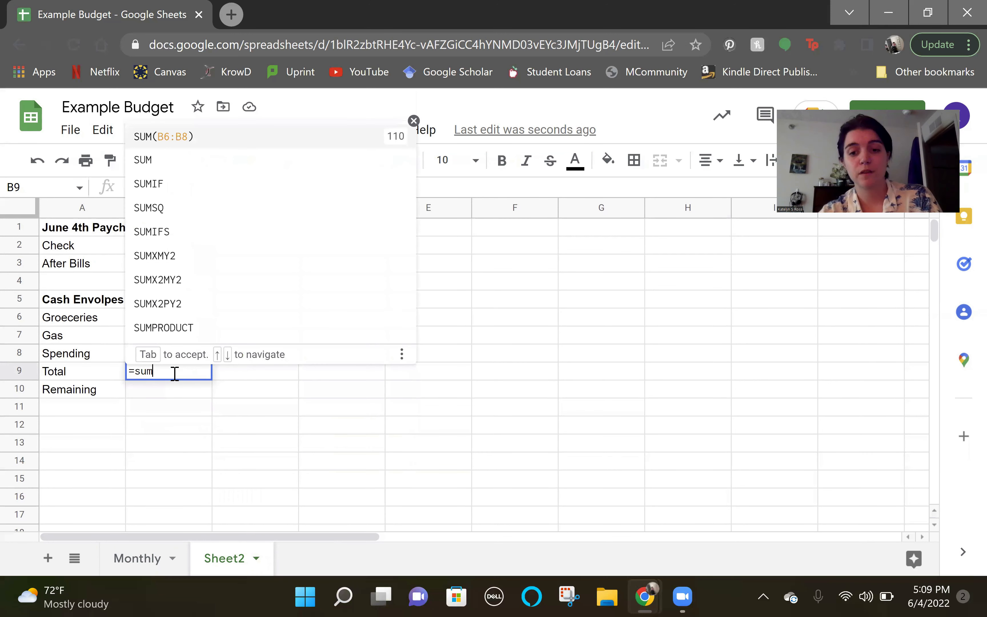
type("(")
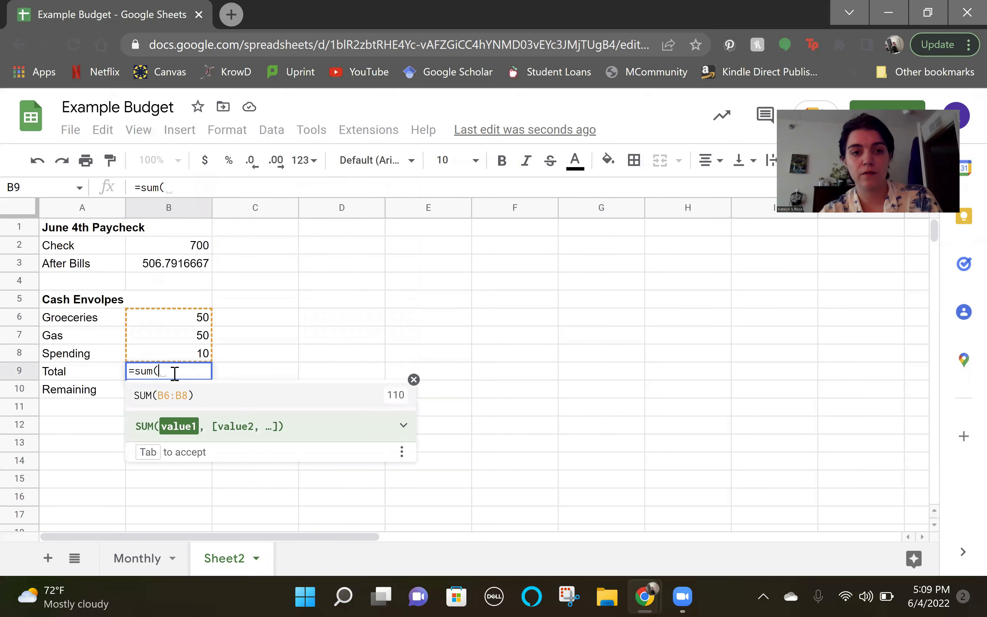
left_click(175, 323)
left_click_drag(175, 323, 175, 353)
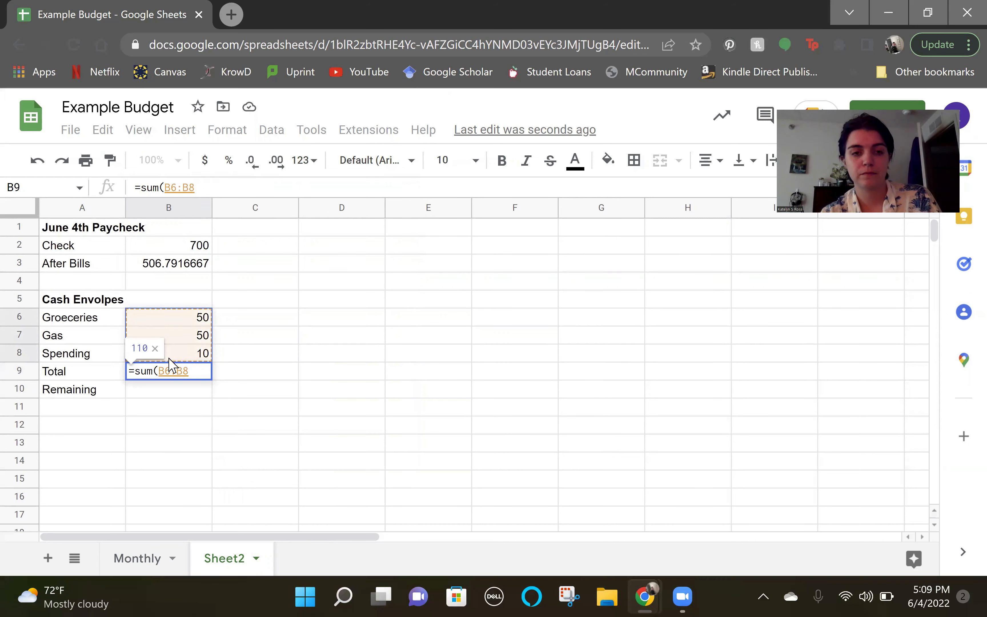
type(")")
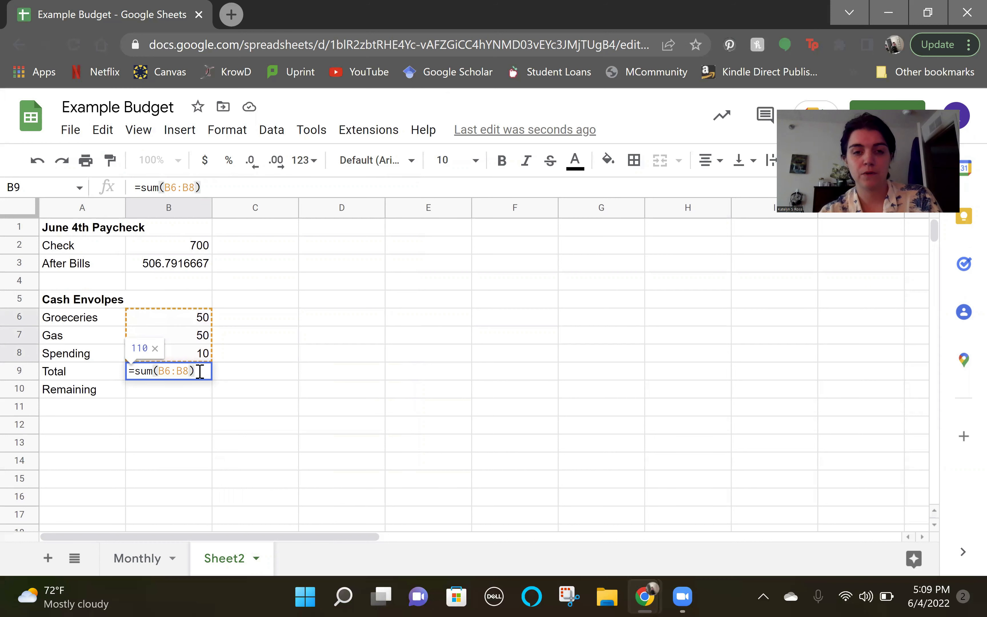
key("Return")
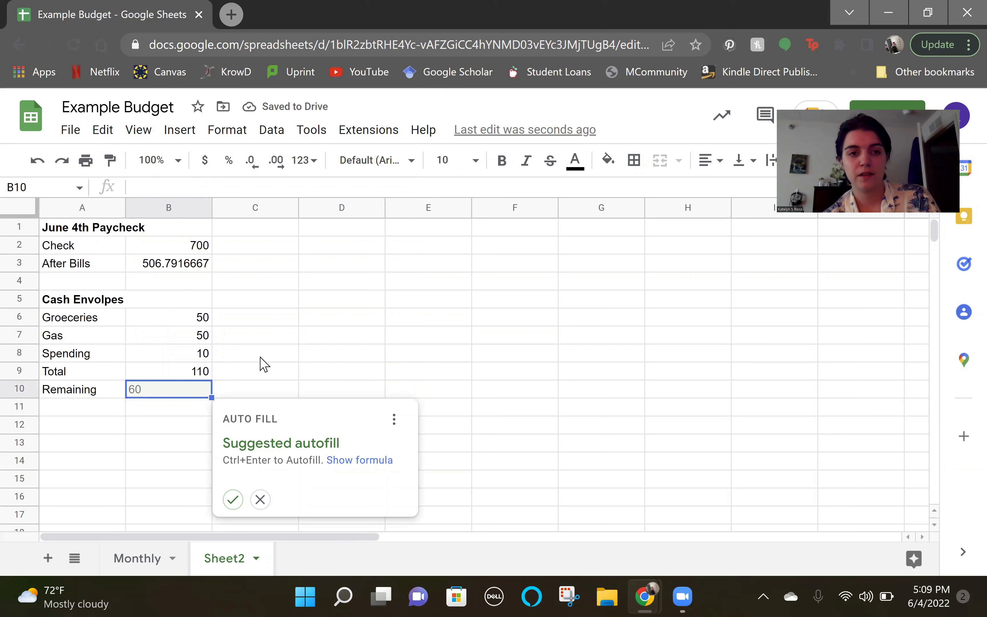
Calculate the Remaining amount in cell B10 by subtracting the envelope total in B9 from the After Bills amount in B3.
left_click(190, 393)
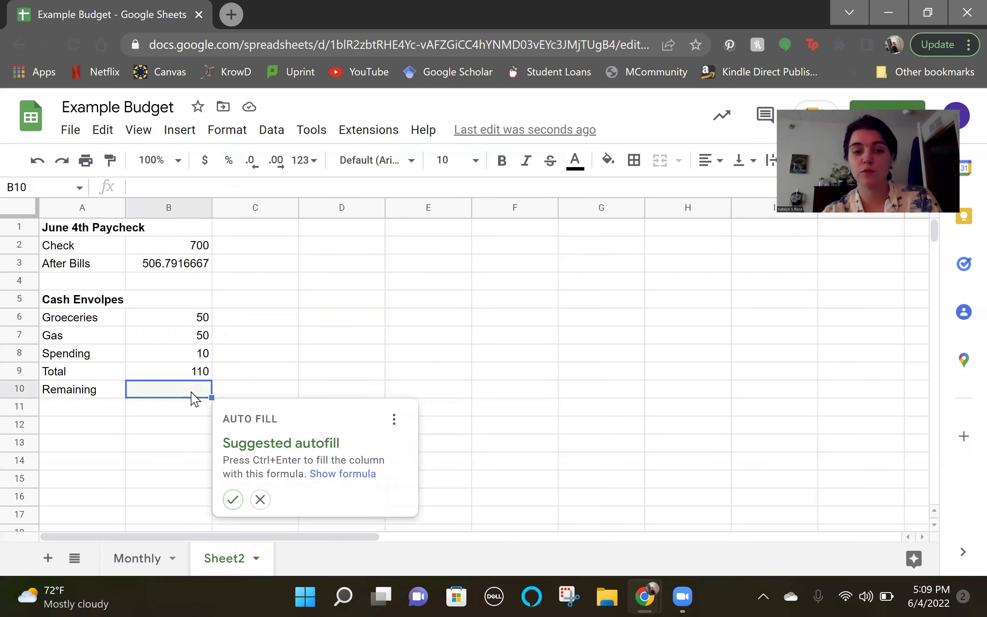
type("=")
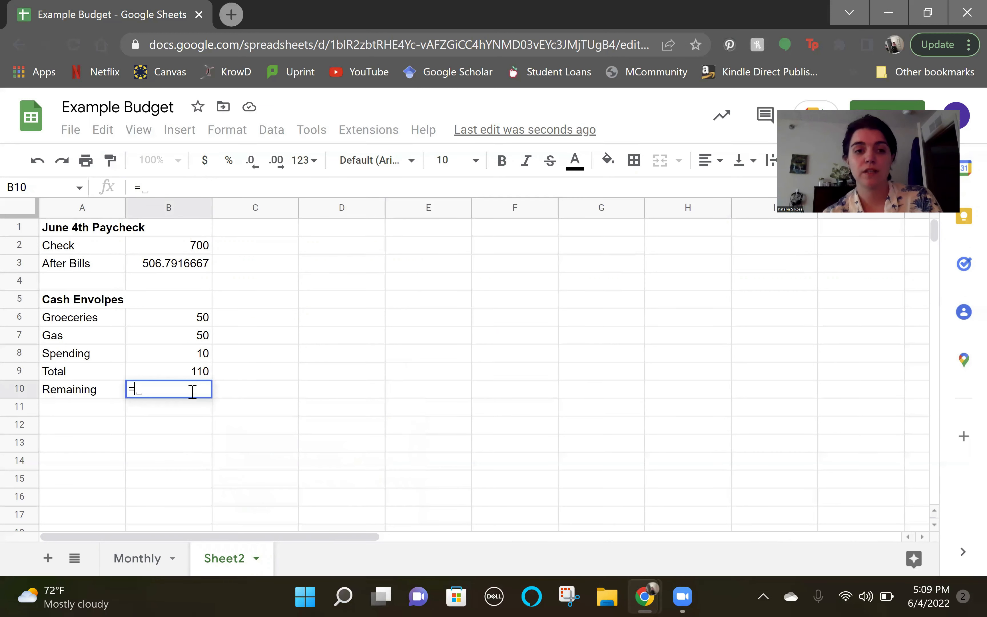
left_click(177, 269)
type("-")
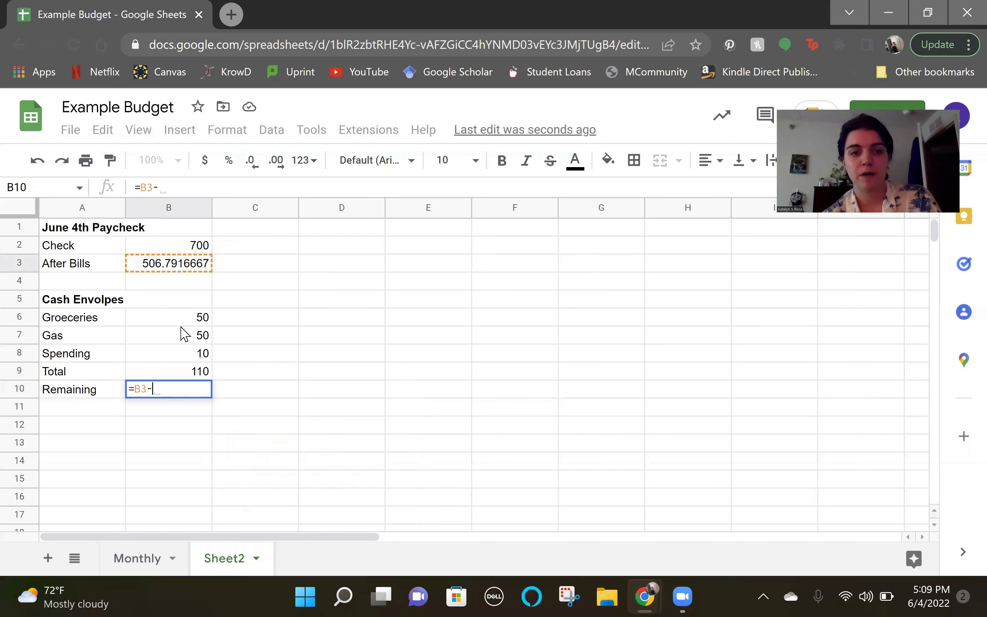
left_click(186, 371)
key("Return")
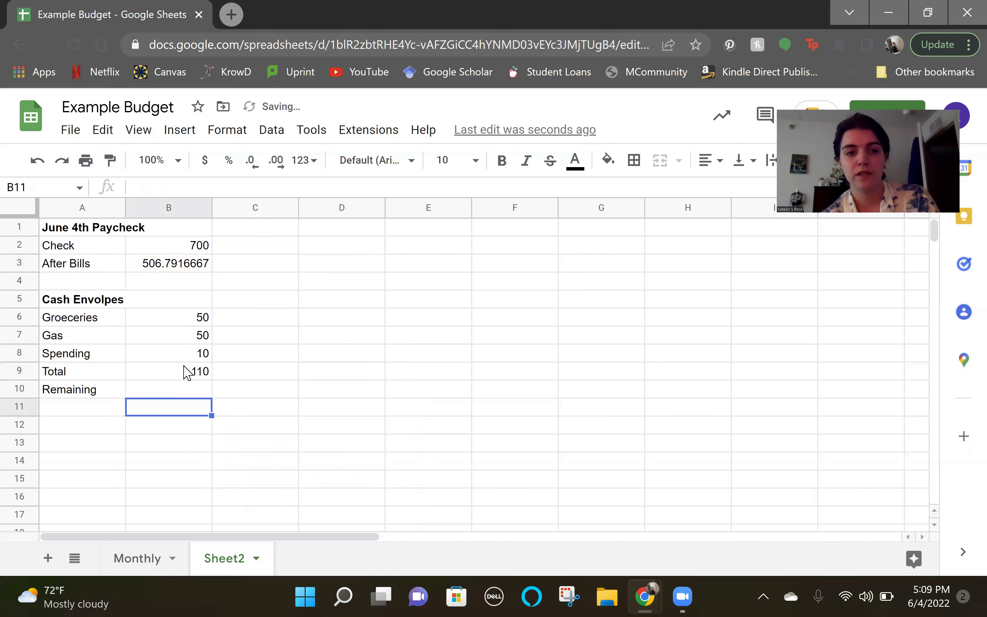
left_click(421, 412)
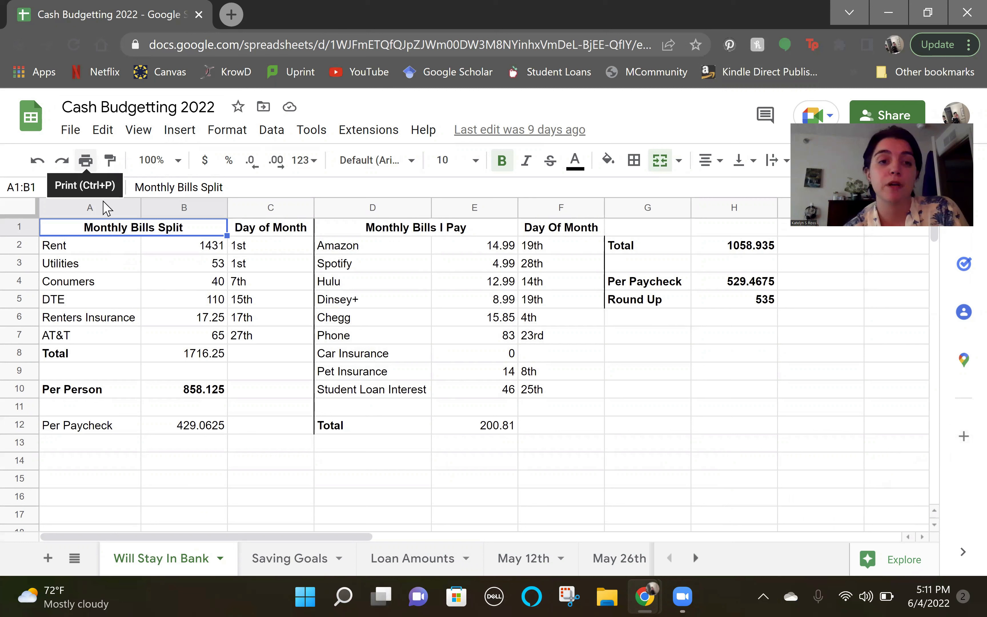
In the Cash Budgetting 2022 spreadsheet, examine the Monthly Bills Split section and its Total, Per Person and Per Paycheck formulas.
left_click(270, 444)
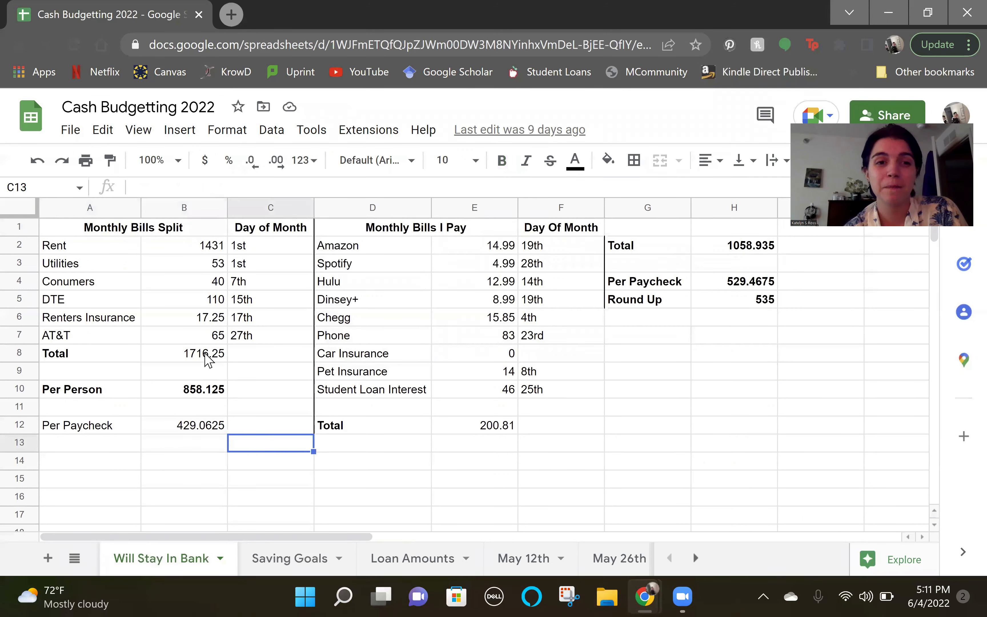
left_click(157, 232)
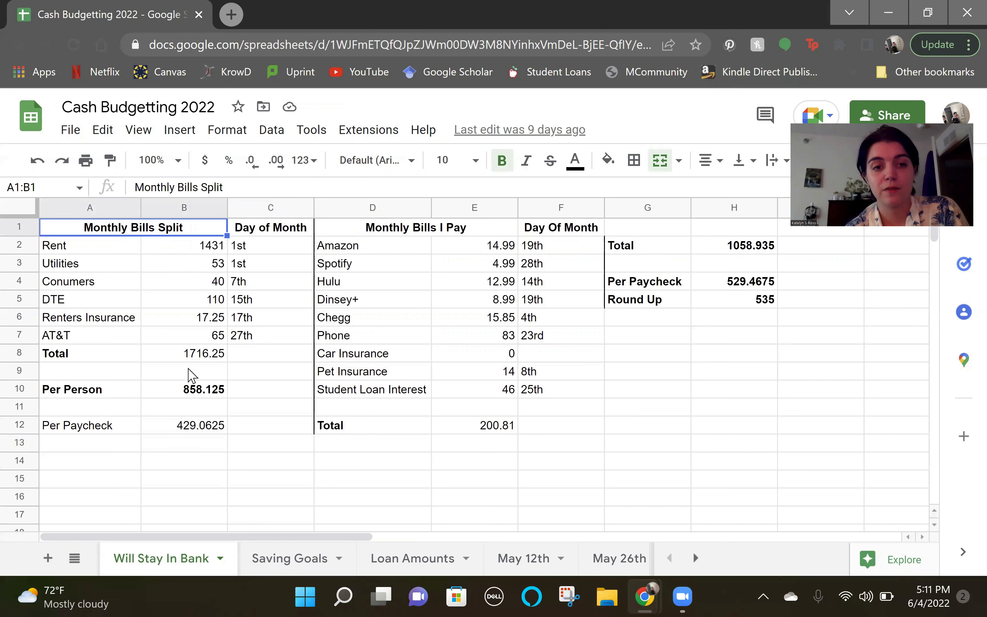
left_click(210, 358)
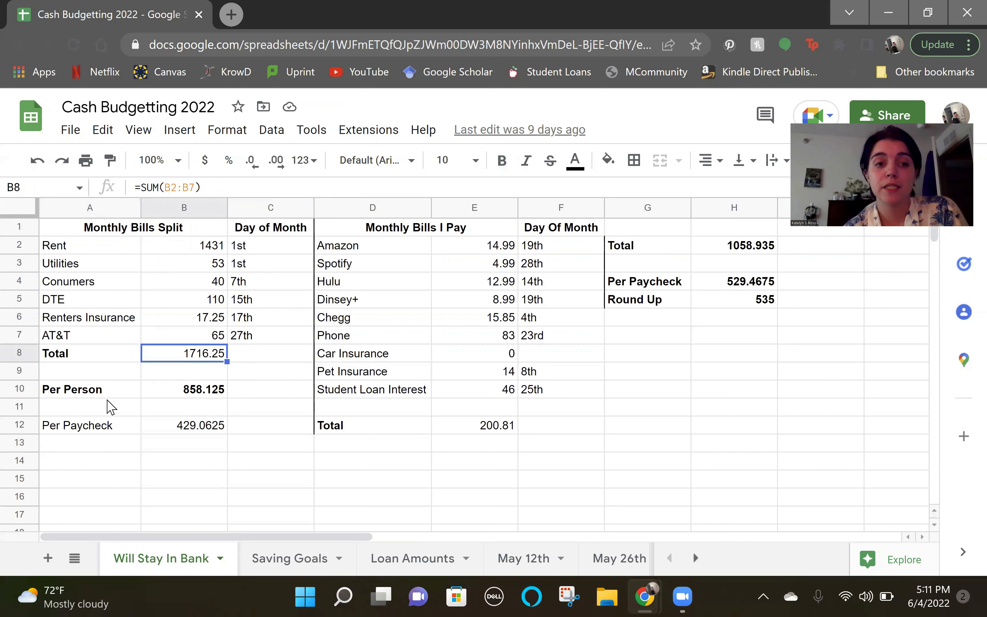
left_click(114, 406)
left_click(155, 396)
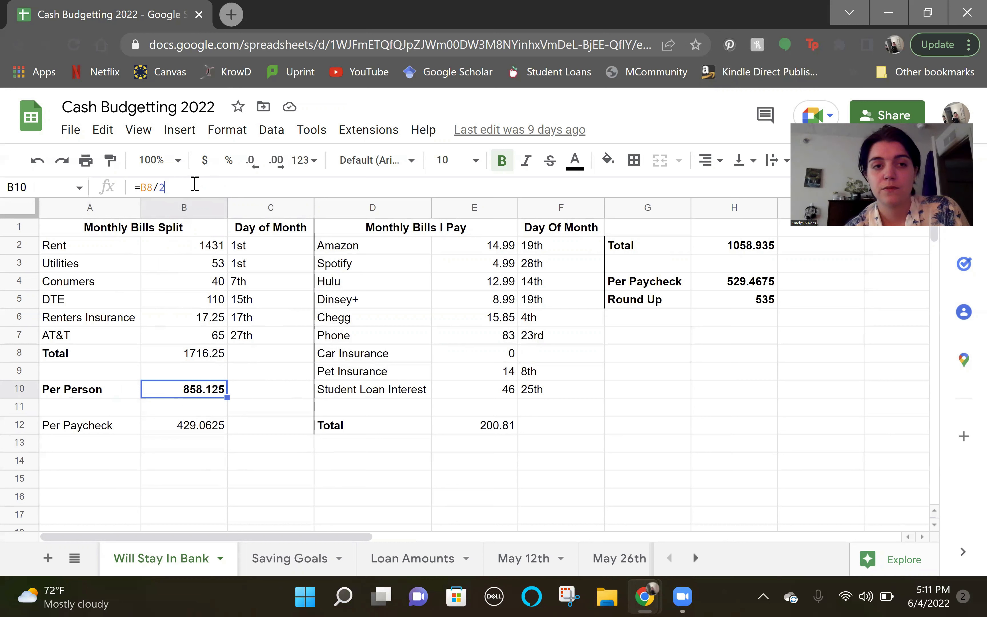
left_click(195, 185)
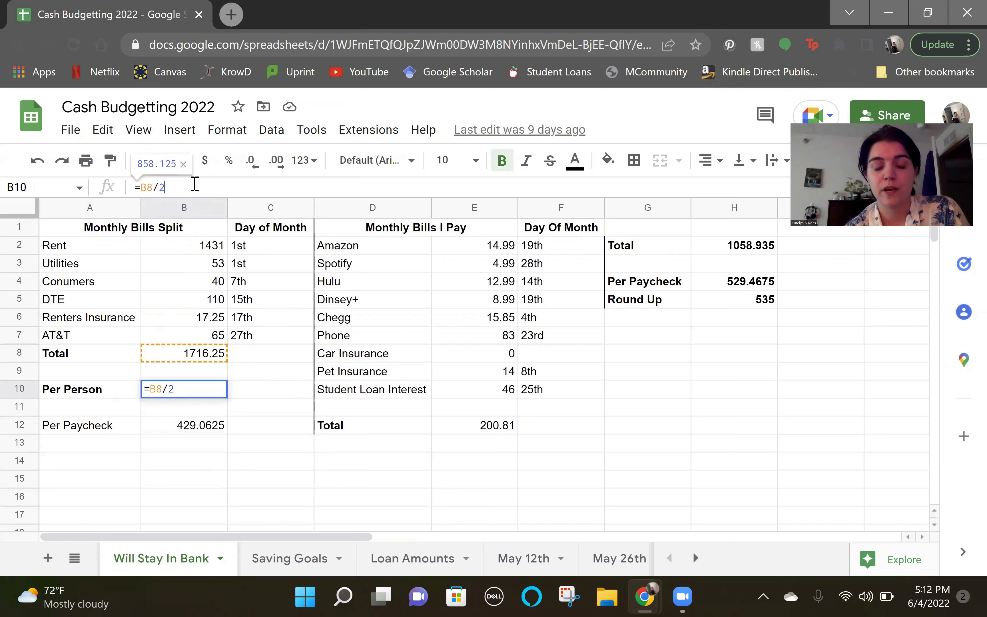
left_click(262, 410)
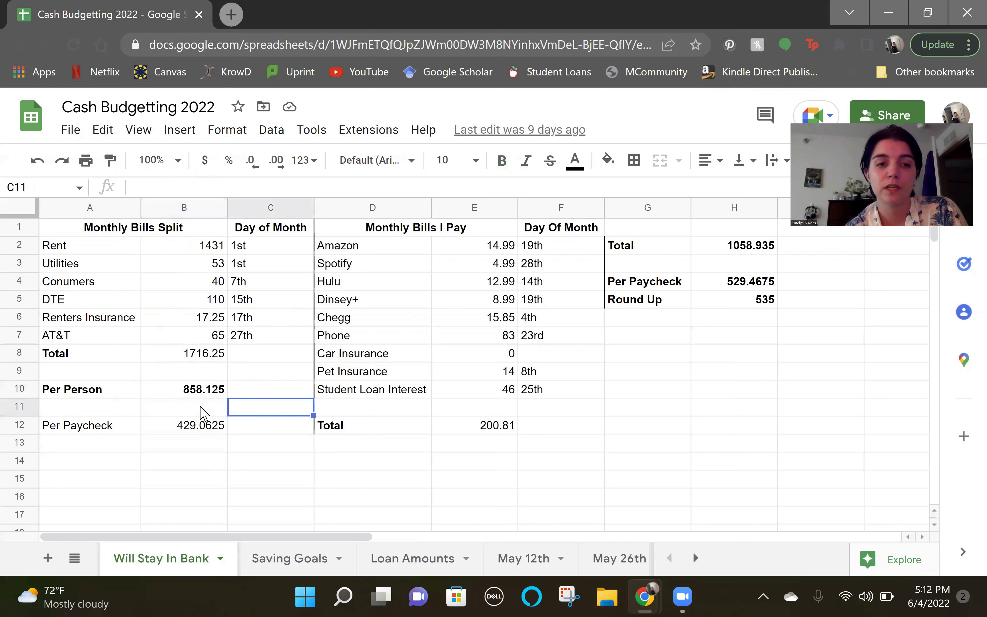
left_click(176, 429)
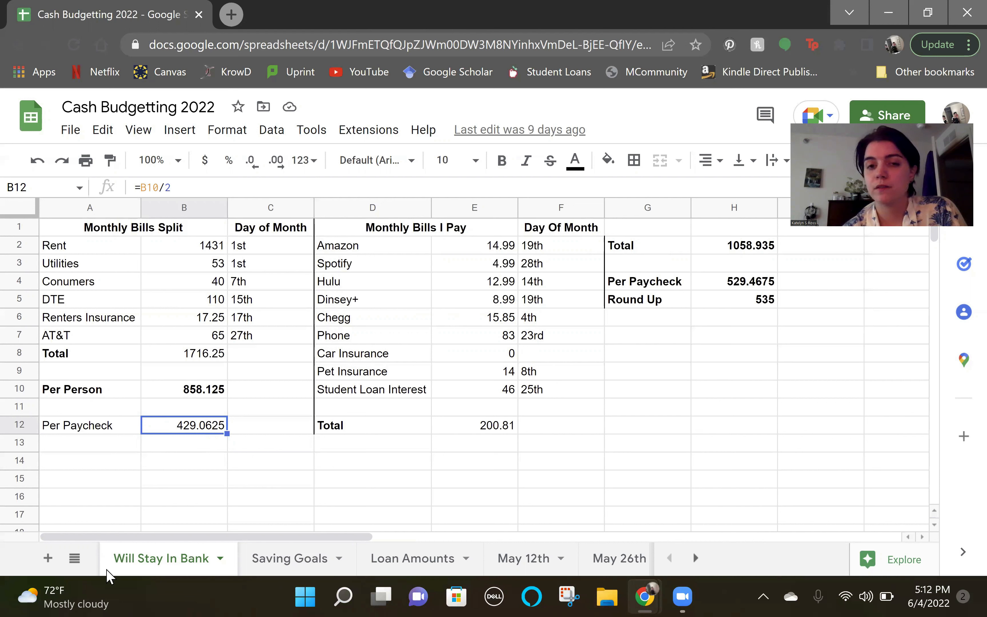
Examine the Monthly Bills I Pay total and the formulas behind the overall Total, Per Paycheck and Round Up cells.
left_click(423, 286)
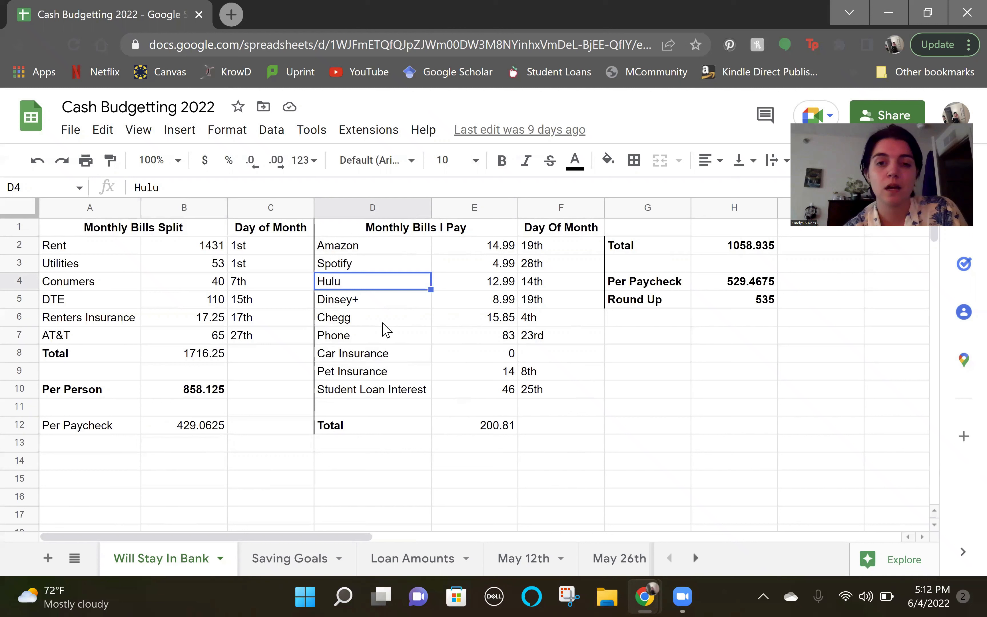
left_click(479, 430)
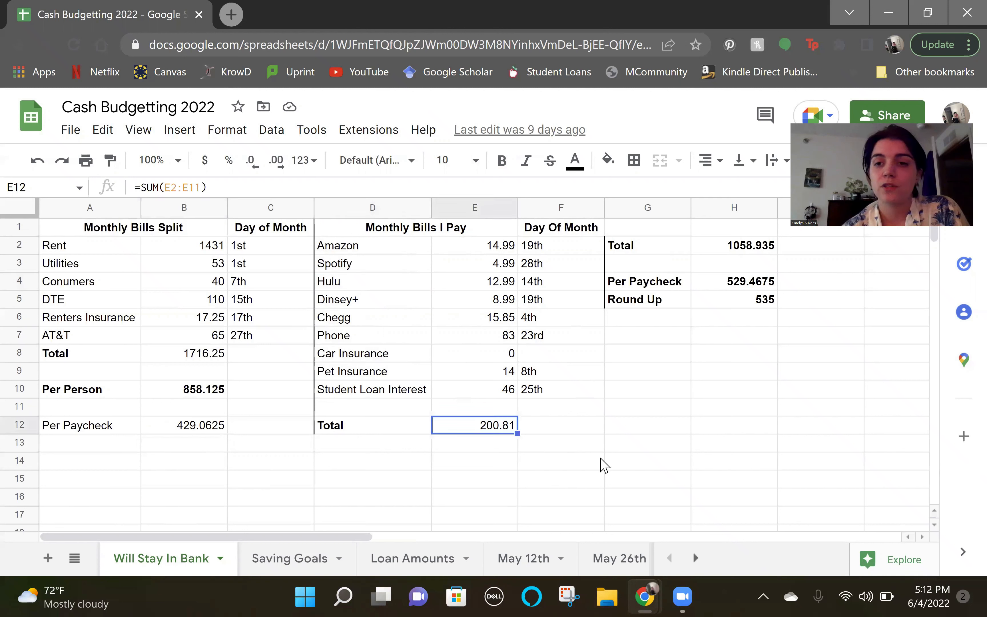
left_click(732, 251)
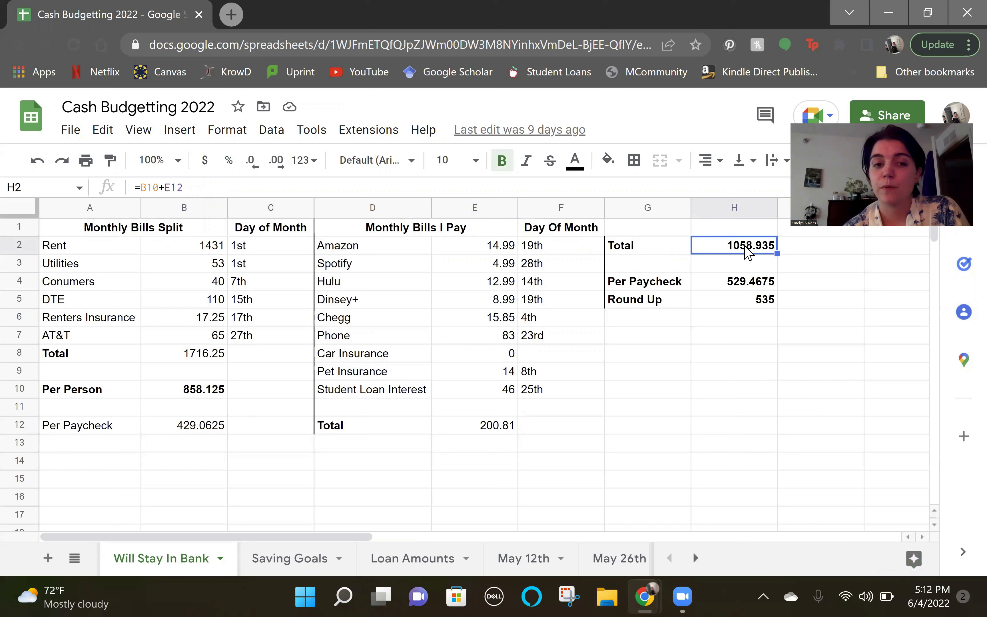
left_click(463, 187)
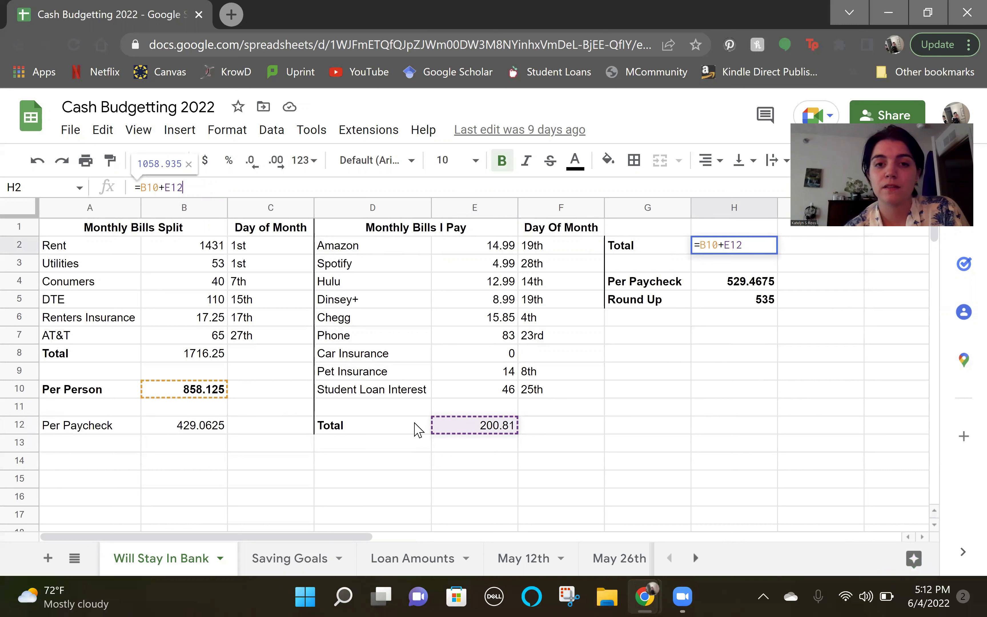
left_click(731, 287)
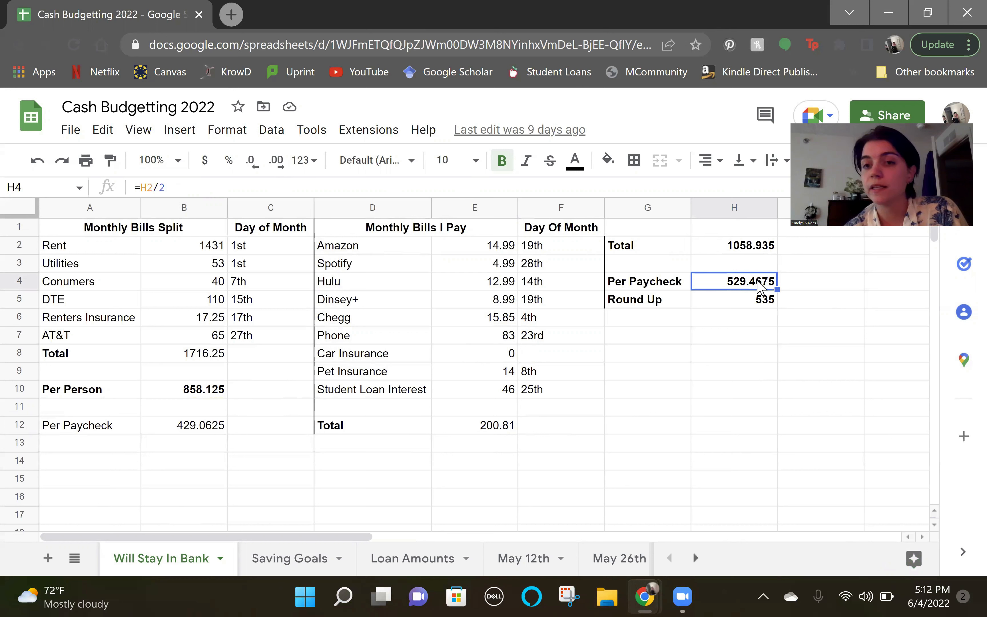
left_click(729, 305)
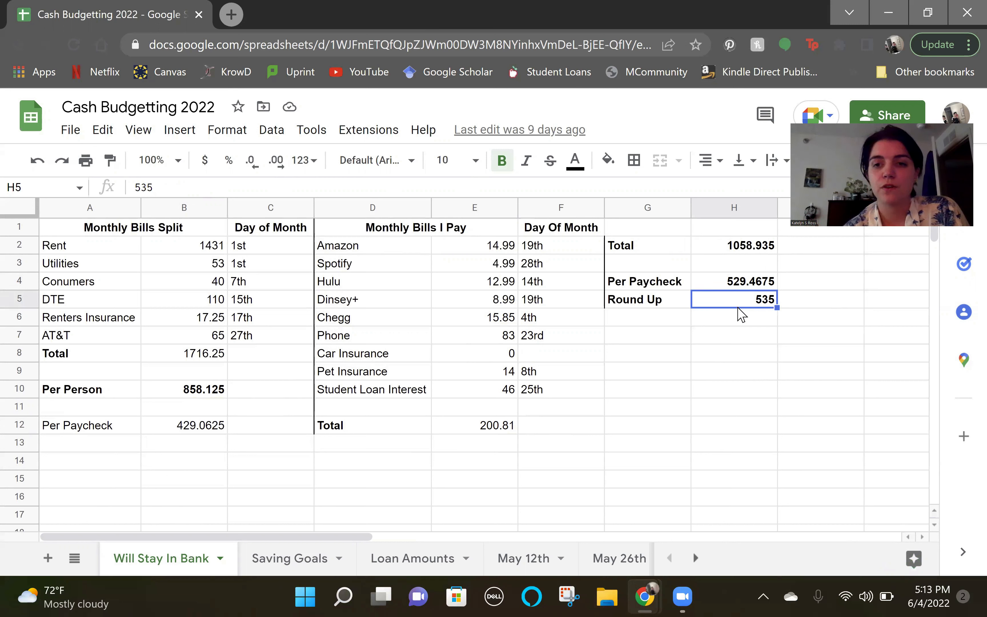
Open the May 26th sheet and examine its Income and Total After Bills cells, including the reference to the Will Stay In Bank sheet.
left_click(696, 559)
left_click(587, 558)
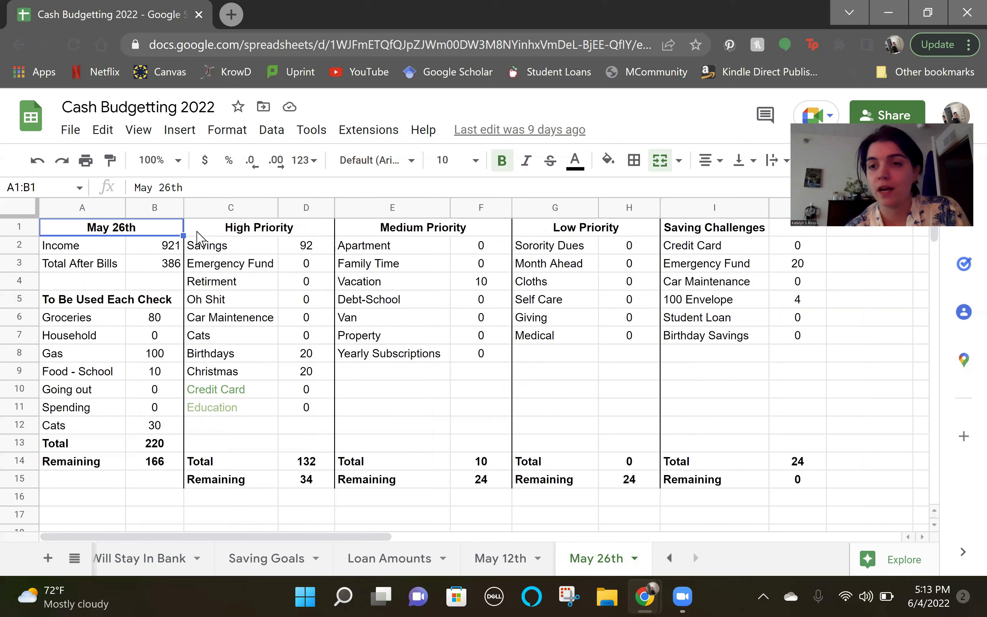
left_click(152, 247)
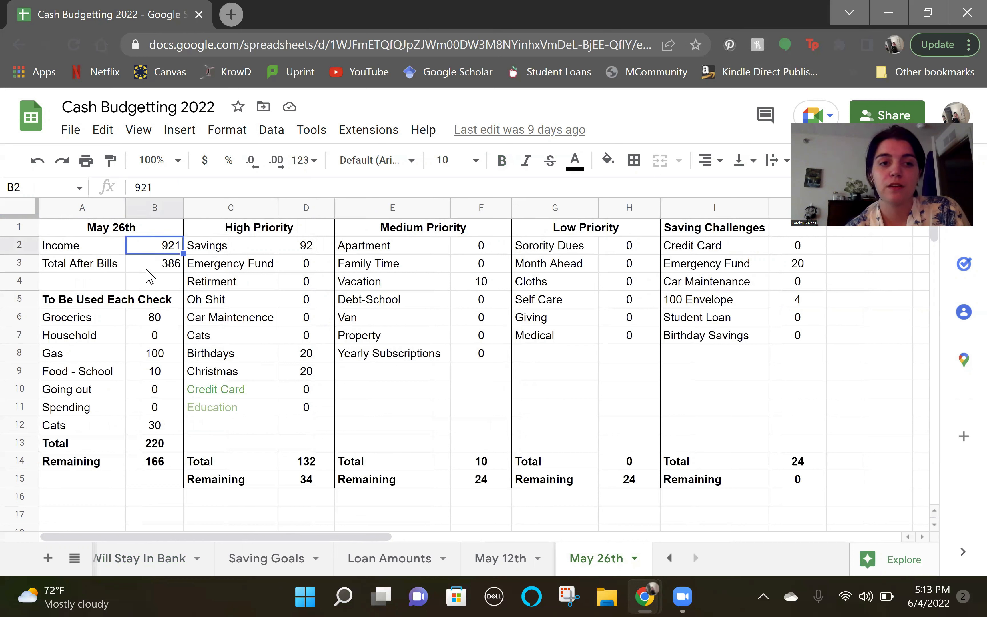
left_click(151, 268)
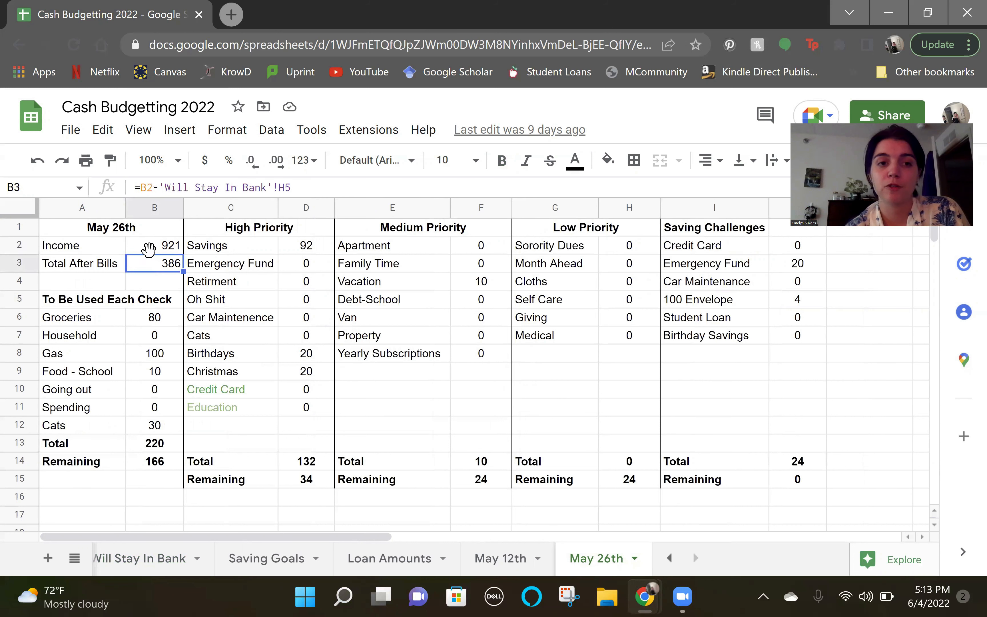
left_click(122, 556)
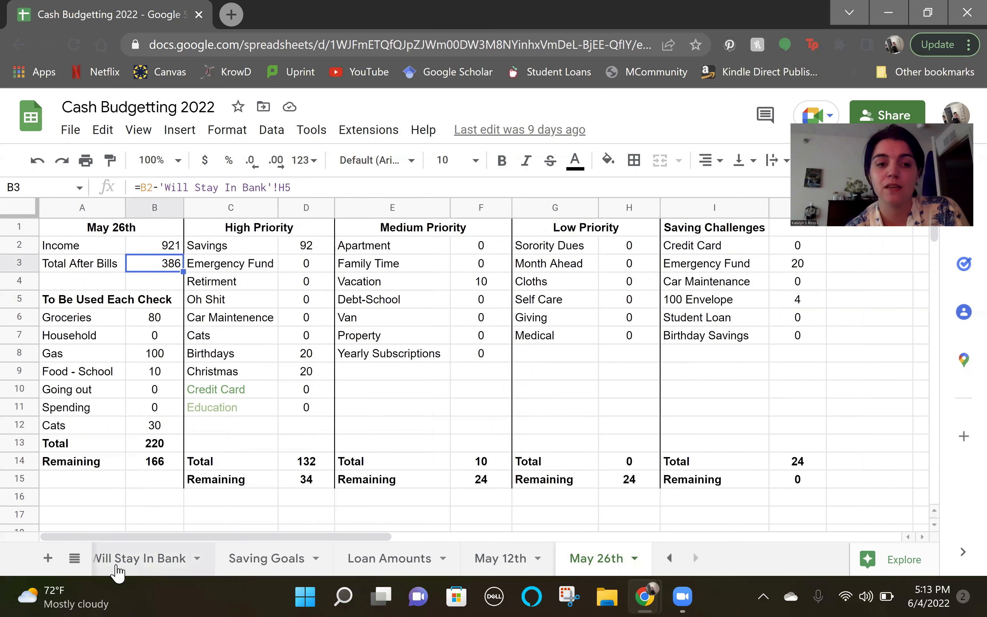
left_click(623, 560)
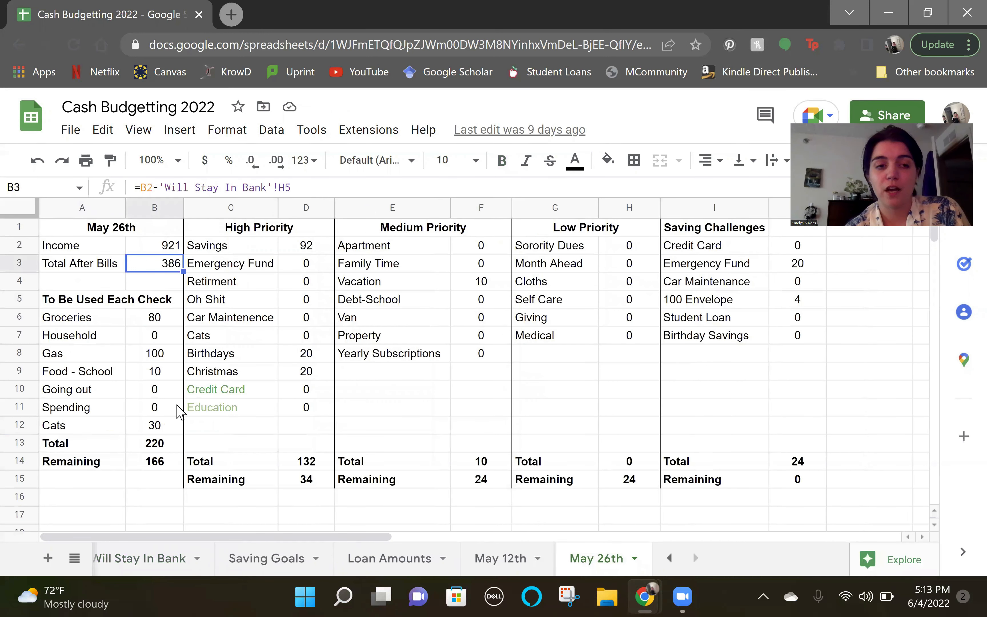
Examine the To Be Used Each Check section and its Total and Remaining formulas on the May 26th sheet.
left_click(103, 306)
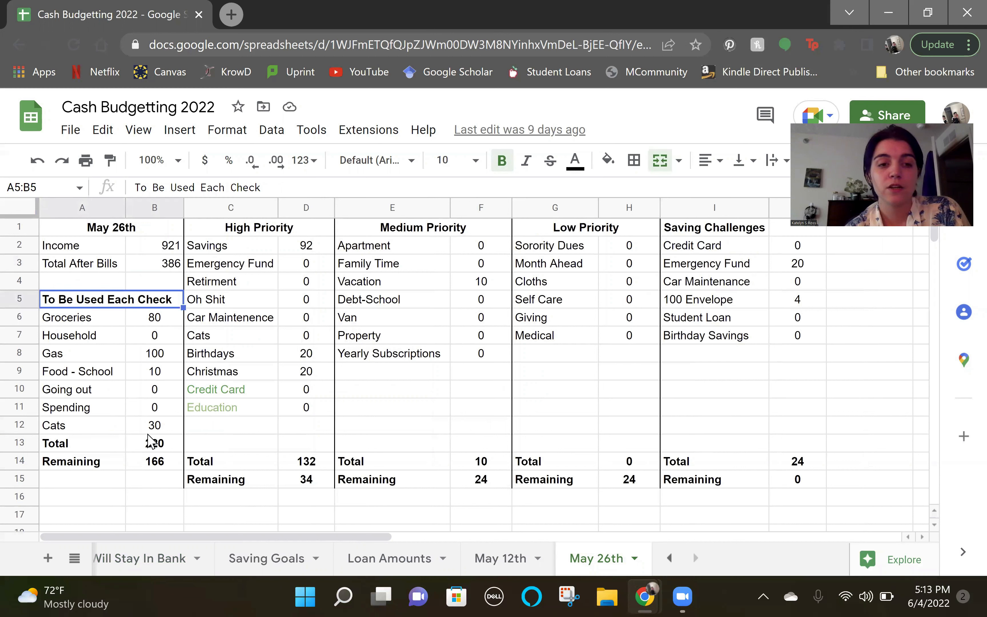
left_click(150, 443)
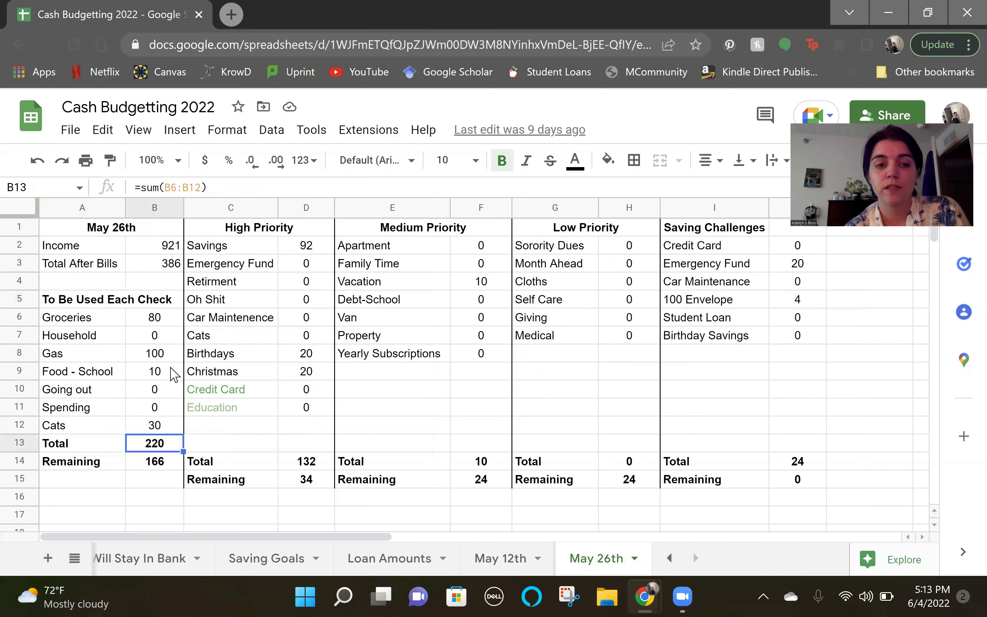
left_click(141, 465)
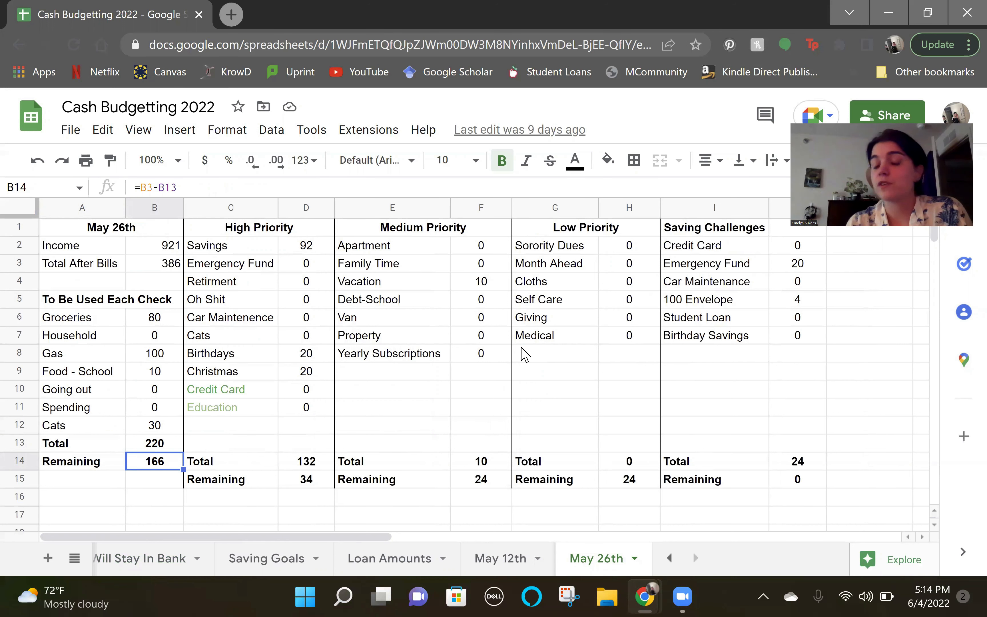
left_click(49, 595)
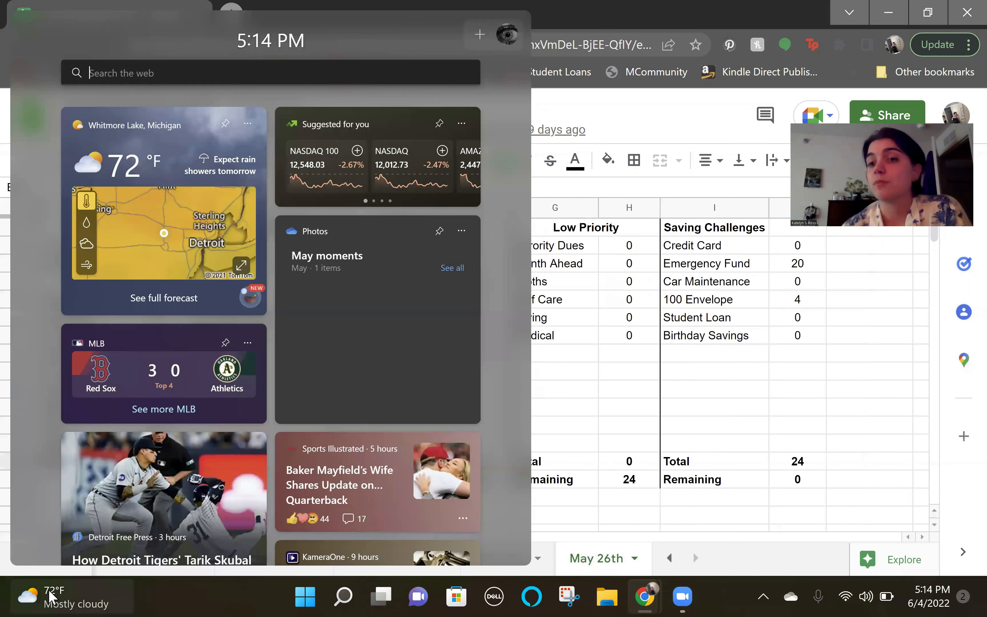
left_click(707, 408)
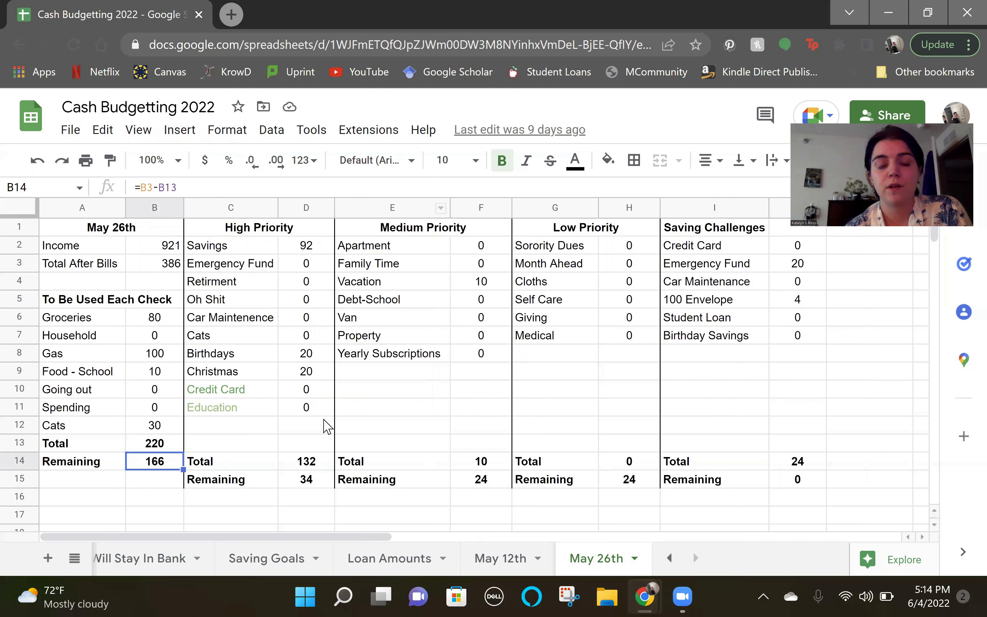
Examine the High Priority categories and amounts from Savings to Education, along with that section's Total and Remaining formulas.
left_click(311, 252)
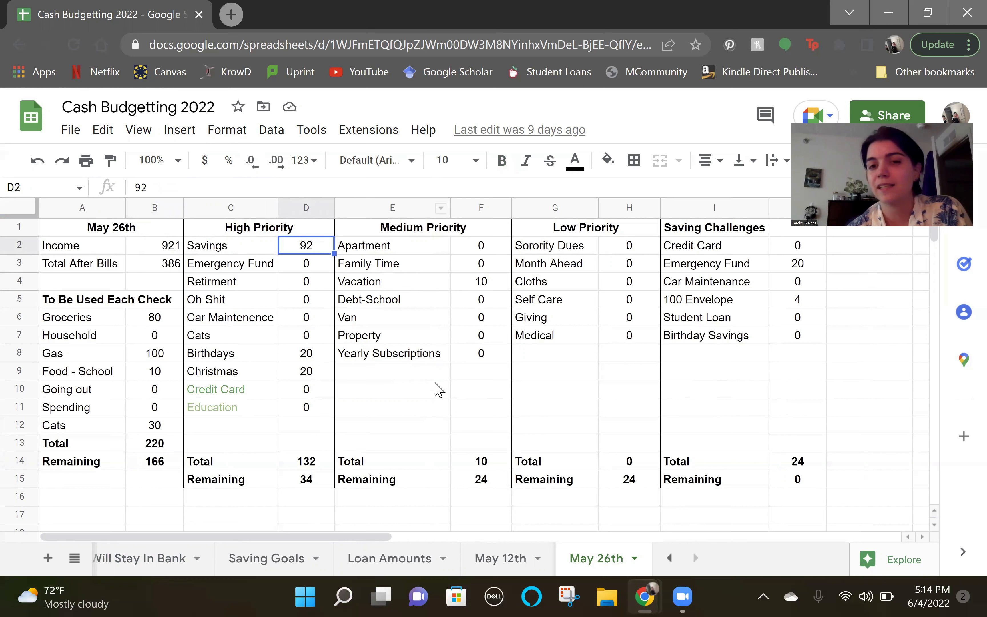
left_click(257, 245)
left_click(252, 263)
left_click(247, 282)
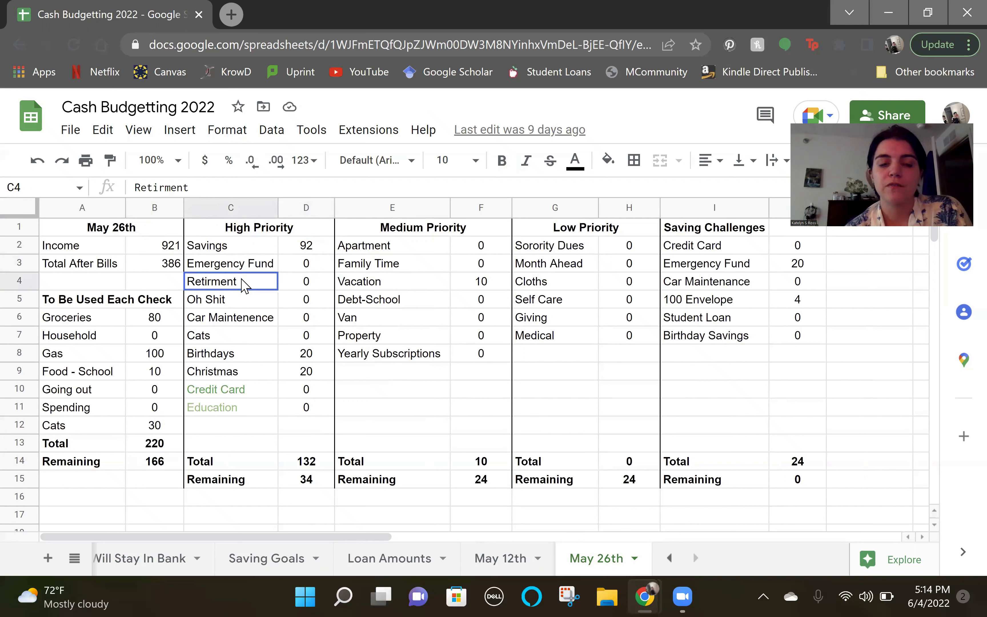
left_click(244, 305)
left_click(247, 342)
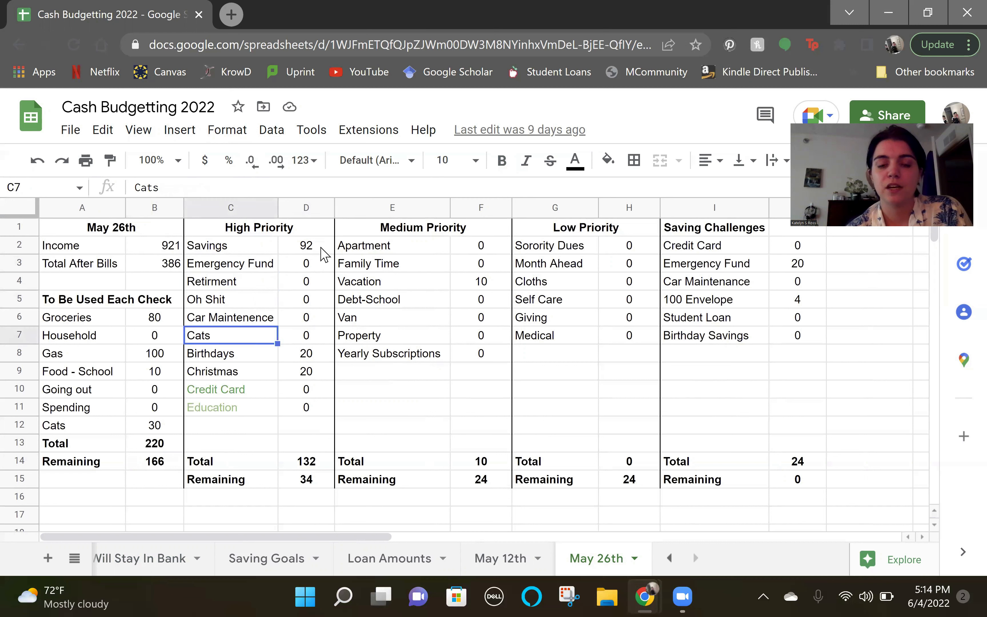
left_click(326, 254)
left_click(317, 320)
left_click(311, 410)
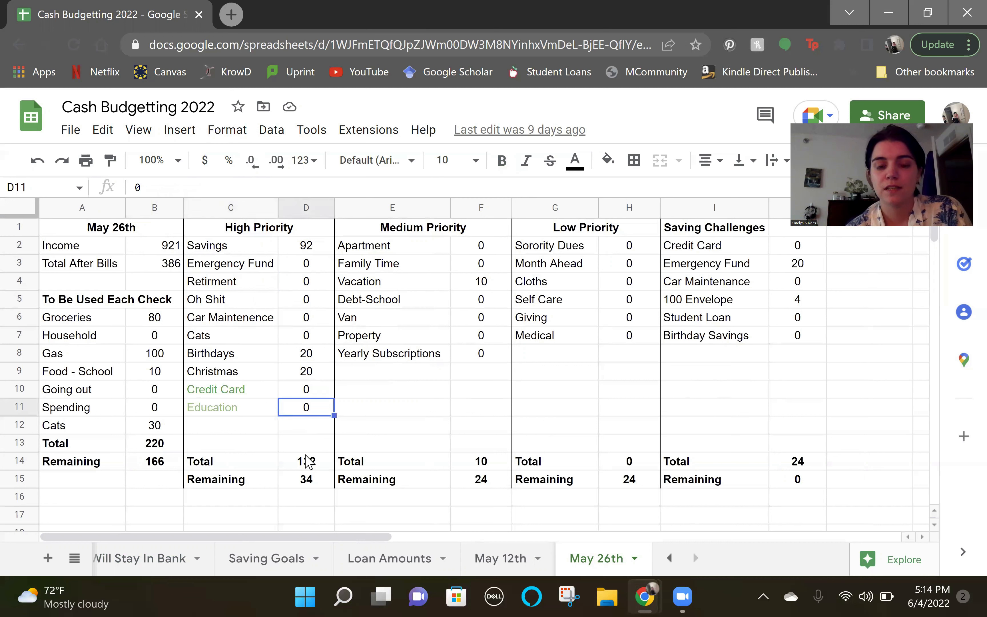
left_click(309, 463)
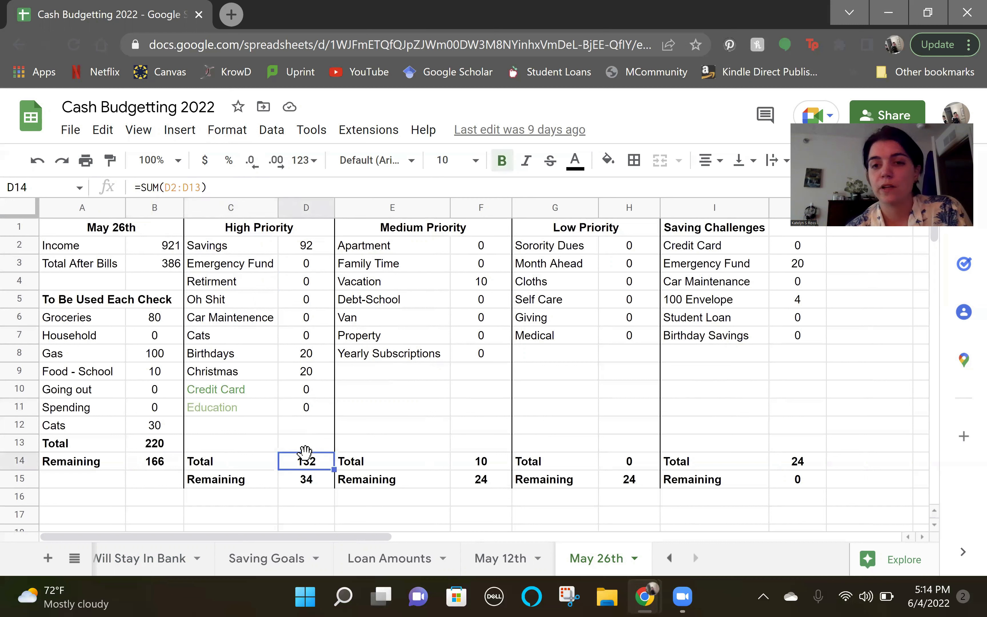
left_click(308, 485)
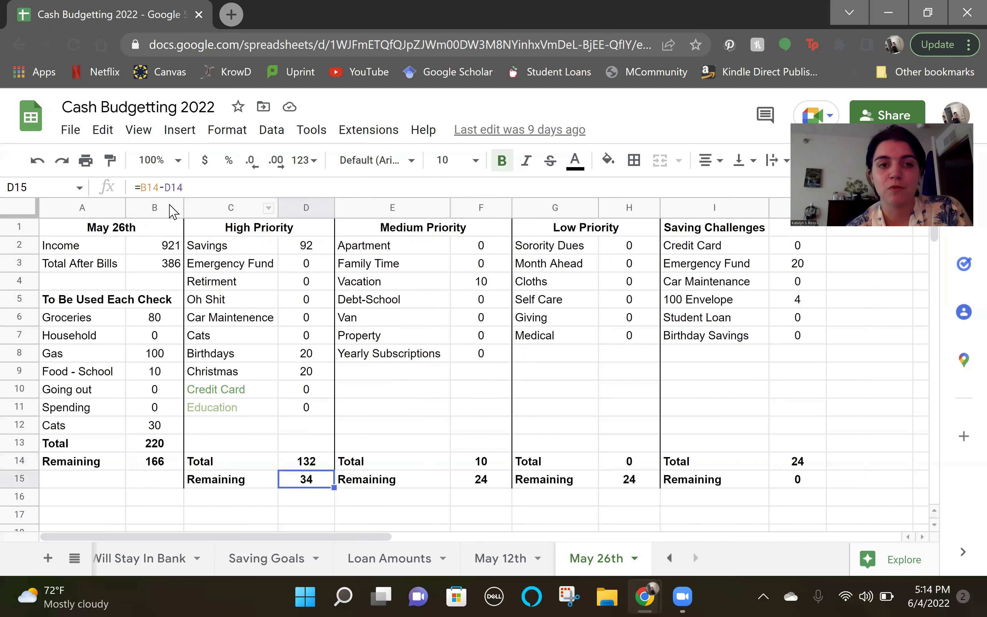